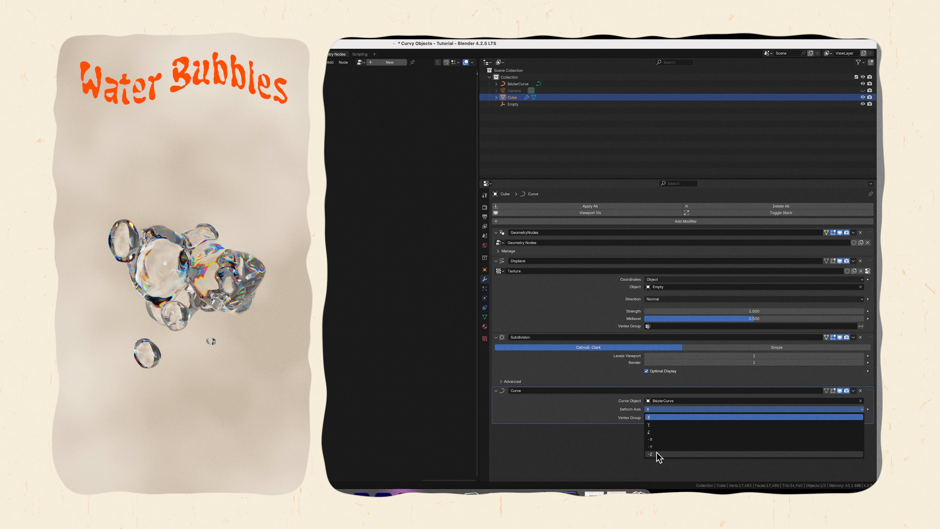
left_click(657, 452)
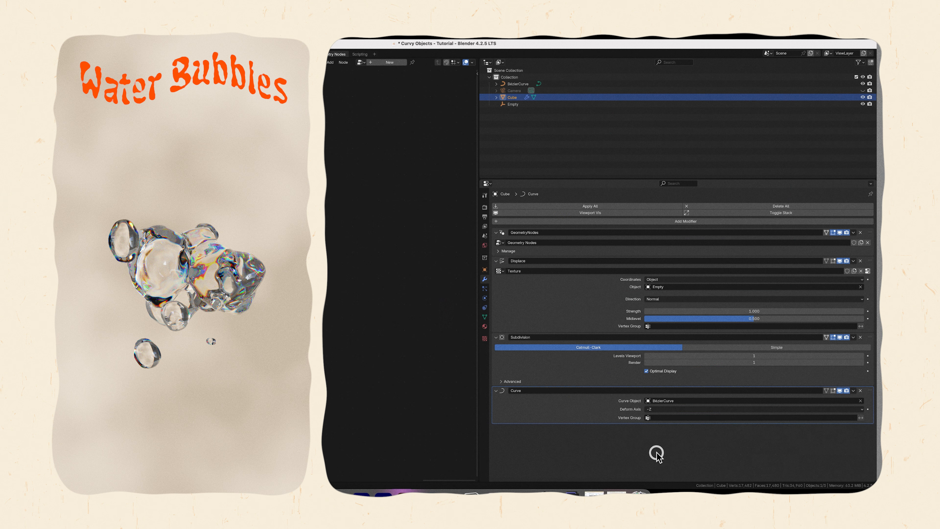
left_click(657, 409)
left_click(658, 436)
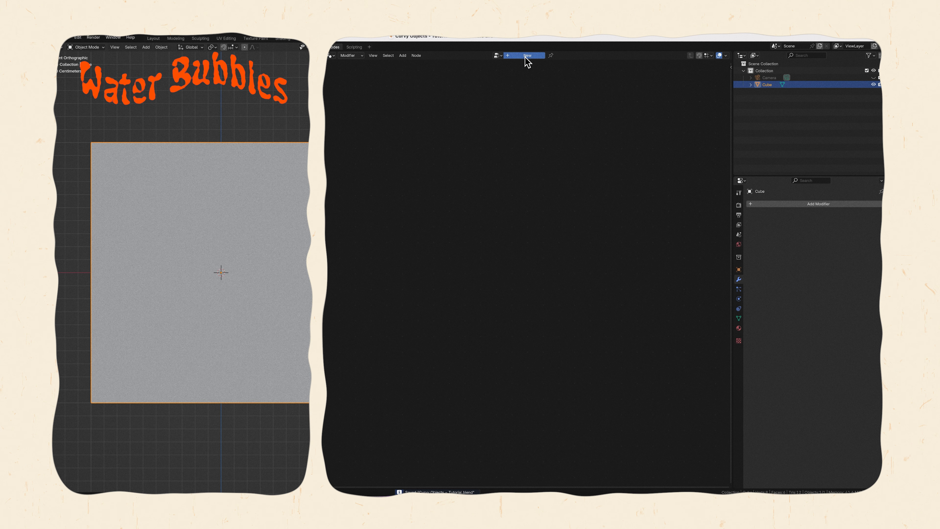
Create a new geometry node tree on the cube and link a UV Sphere's mesh to the Group Output.
left_click(526, 56)
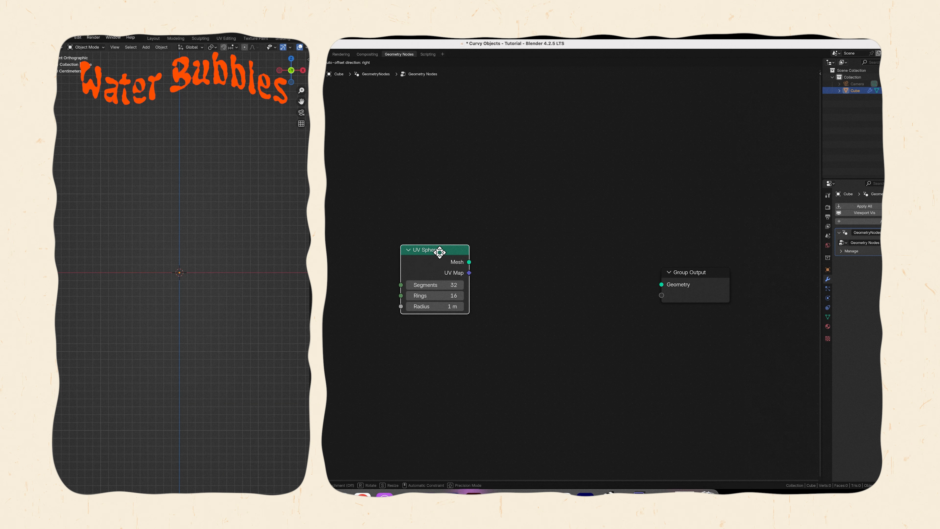
left_click(451, 255)
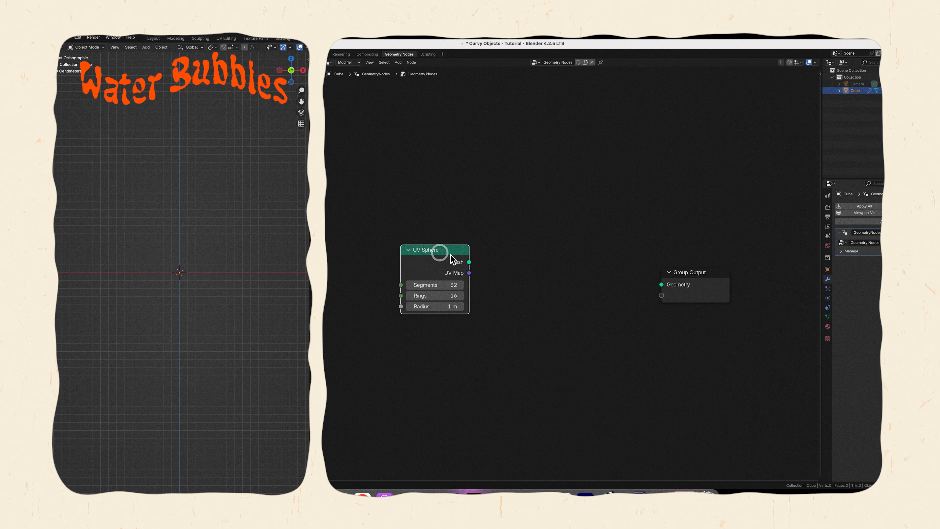
left_click_drag(470, 262, 659, 276)
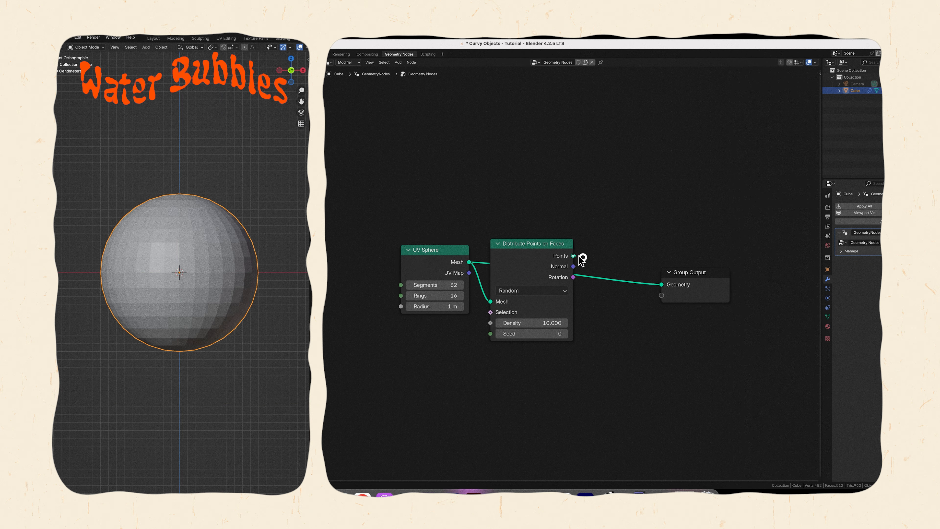
Insert Distribute Points on Faces between the UV Sphere and the Group Output, with density 1.
left_click_drag(573, 256, 662, 285)
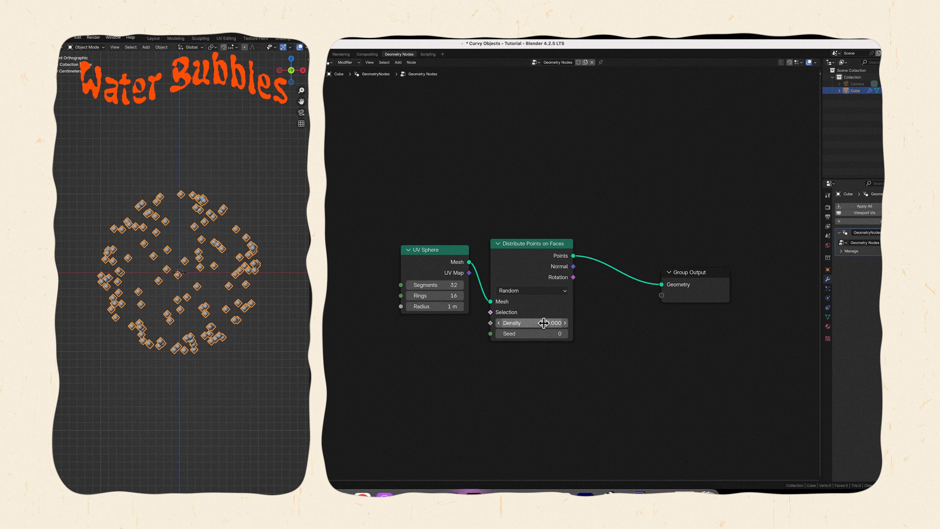
left_click(543, 322)
type("1")
key("Return")
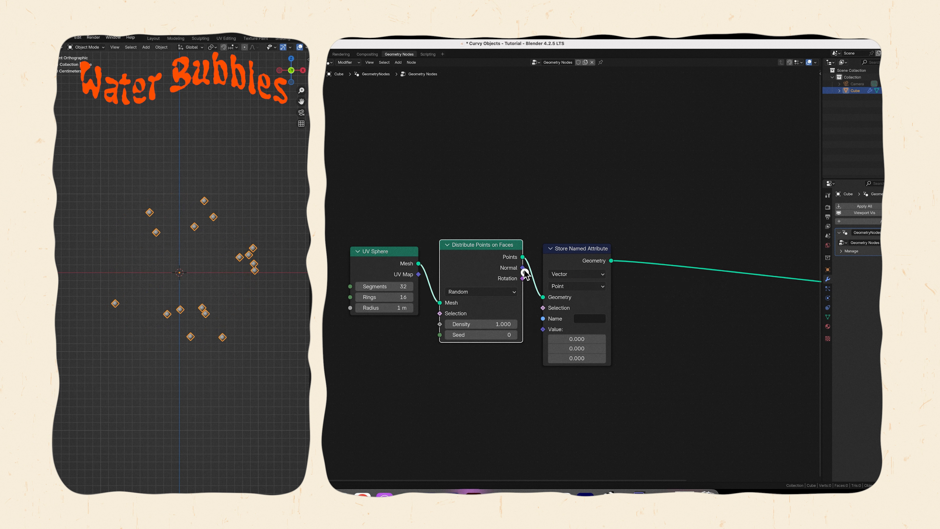
Store the distributed points' normals in a vector Store Named Attribute node named "normal".
left_click_drag(522, 268, 543, 329)
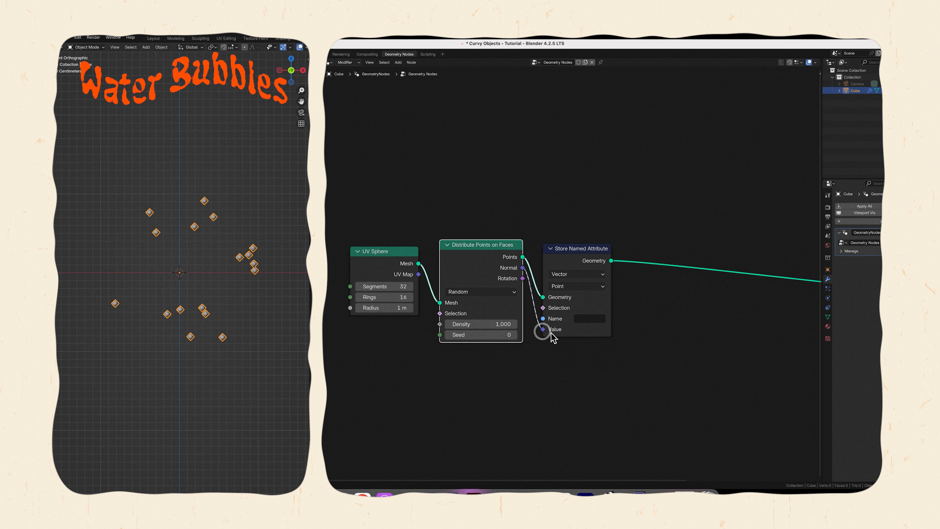
left_click(583, 320)
type("normal")
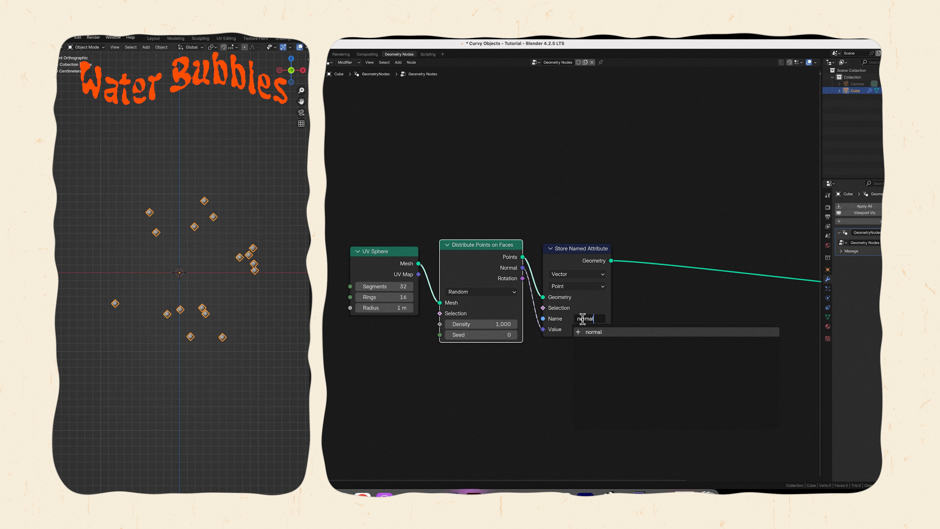
left_click(685, 305)
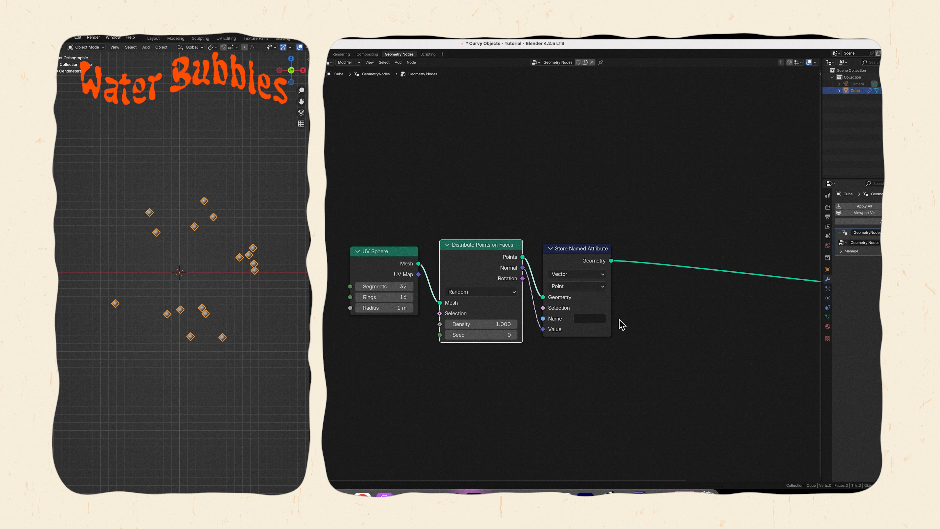
left_click(599, 320)
type("normal")
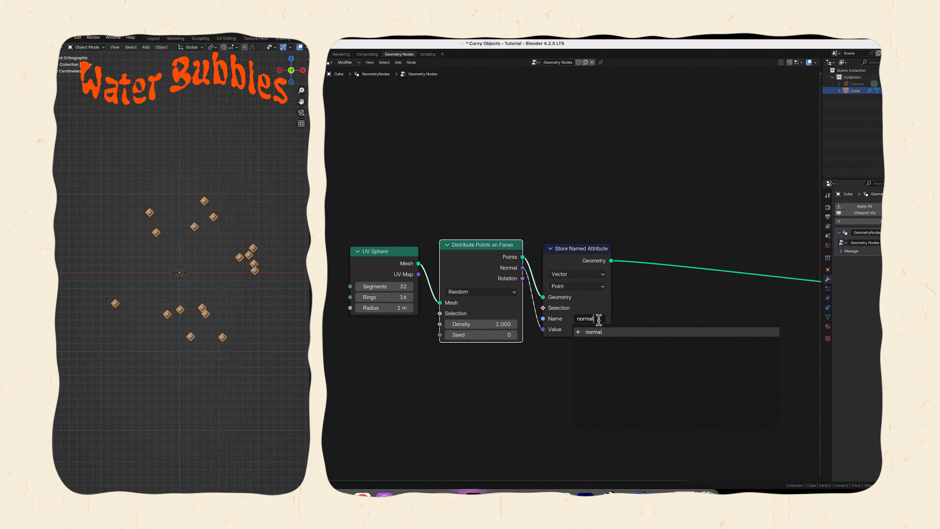
key("Return")
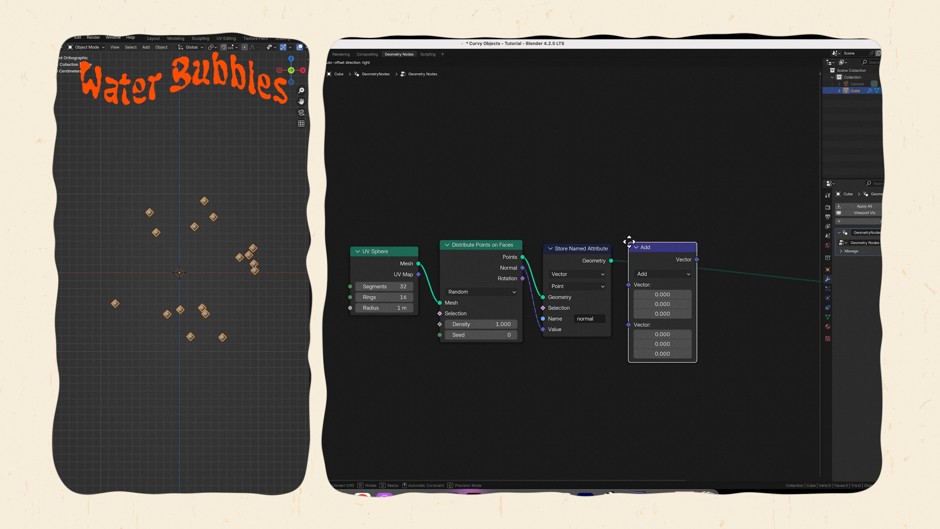
Add a vector math node set to Multiply, fed by a vector Named Attribute node reading "normal".
left_click(631, 236)
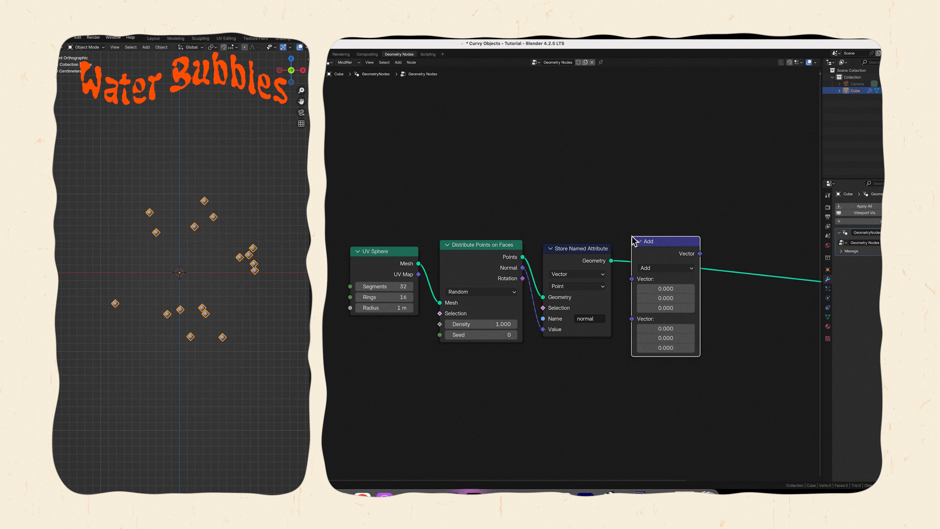
left_click(651, 267)
left_click(666, 310)
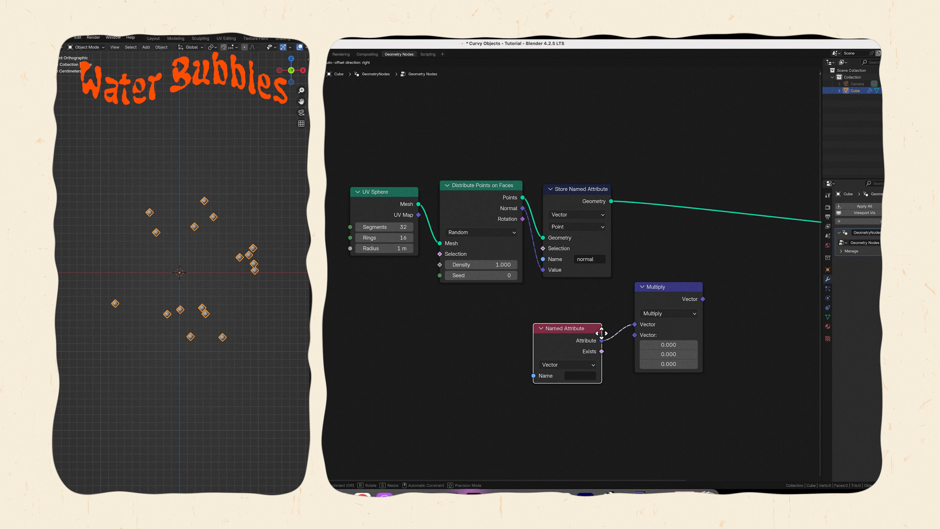
left_click(602, 334)
left_click(583, 375)
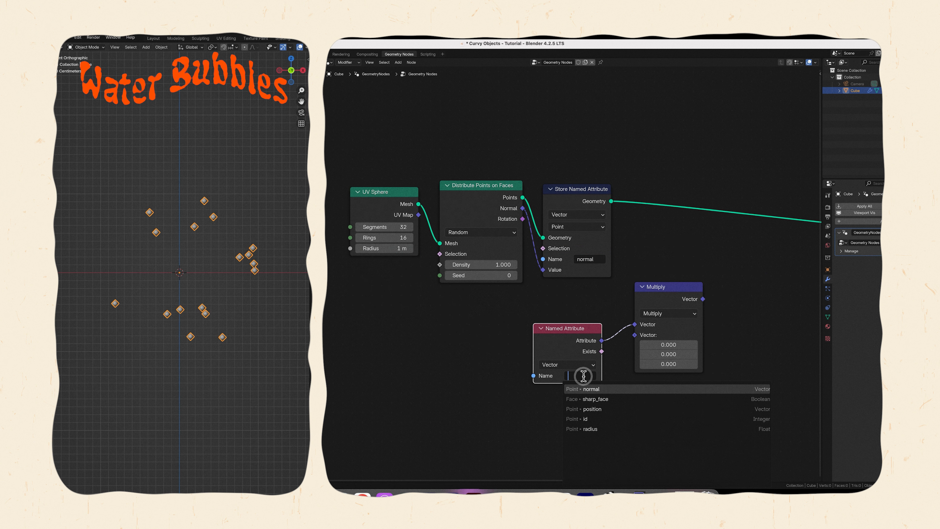
left_click(584, 389)
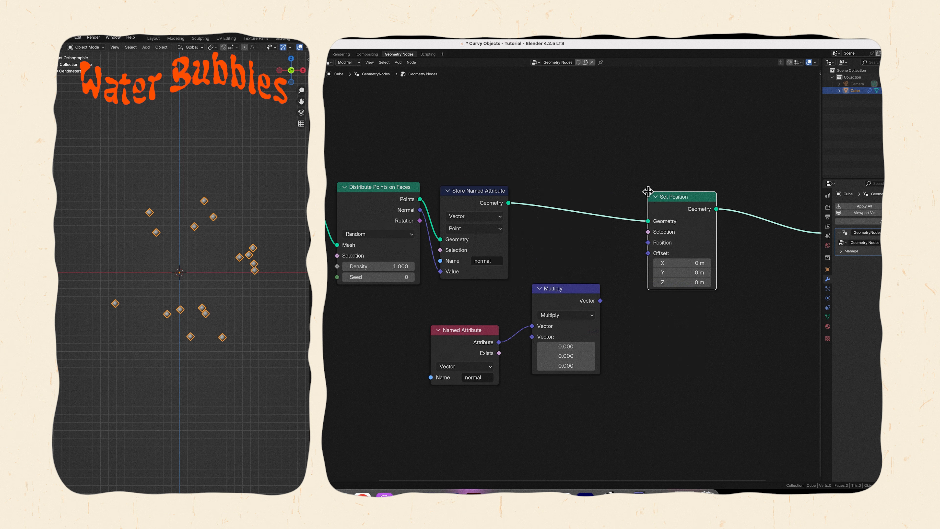
Link the Multiply result to the Offset of a Set Position node placed after Store Named Attribute.
left_click_drag(600, 301, 648, 253)
left_click_drag(566, 346, 569, 366)
Add a 4D Noise Texture with W driven by the Scene Time frame divided by 24, and link its Fac to Multiply's second vector.
left_click(414, 391)
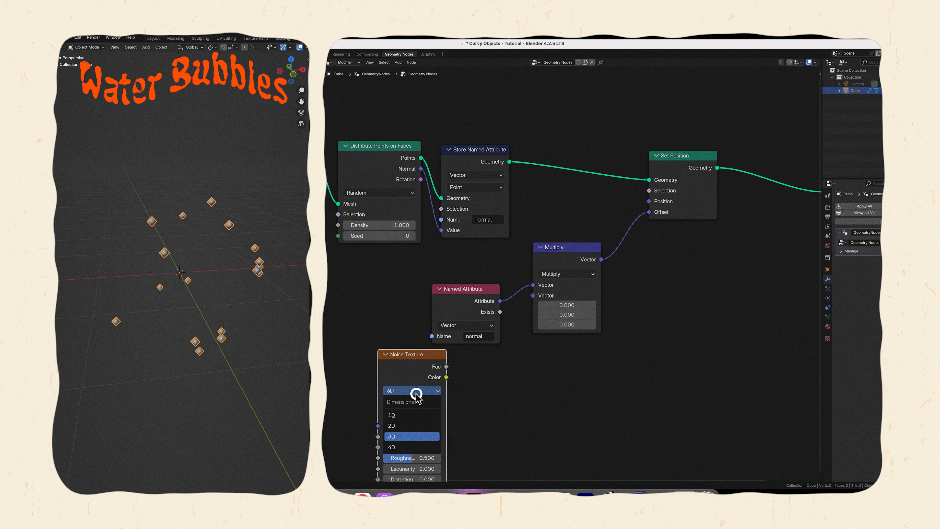
left_click(412, 447)
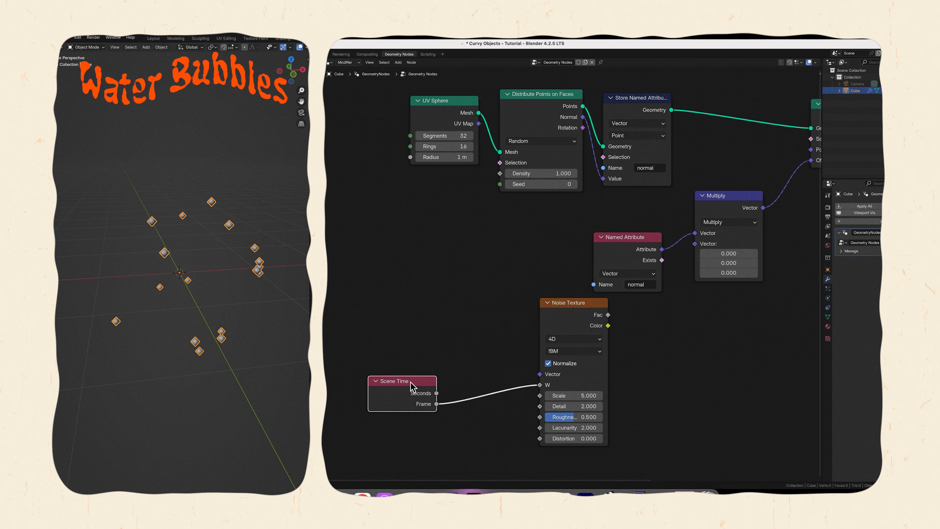
left_click(472, 380)
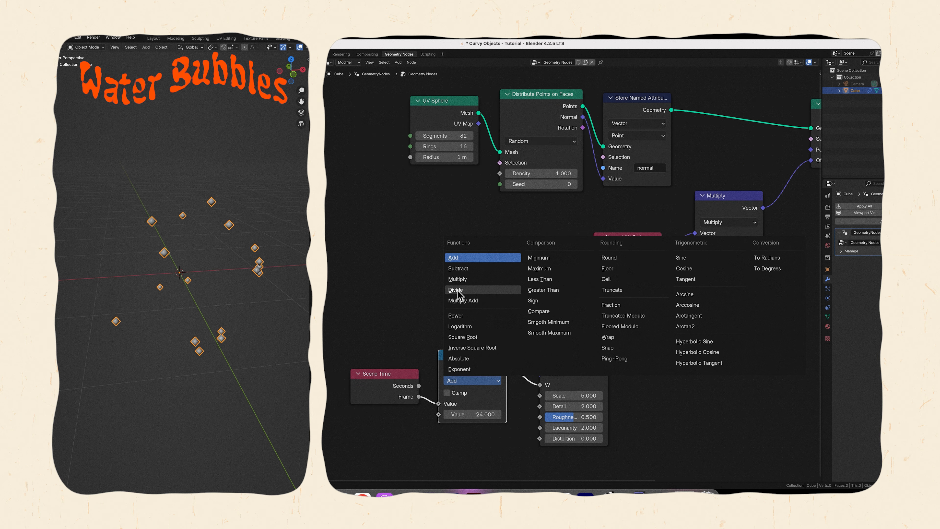
left_click(455, 290)
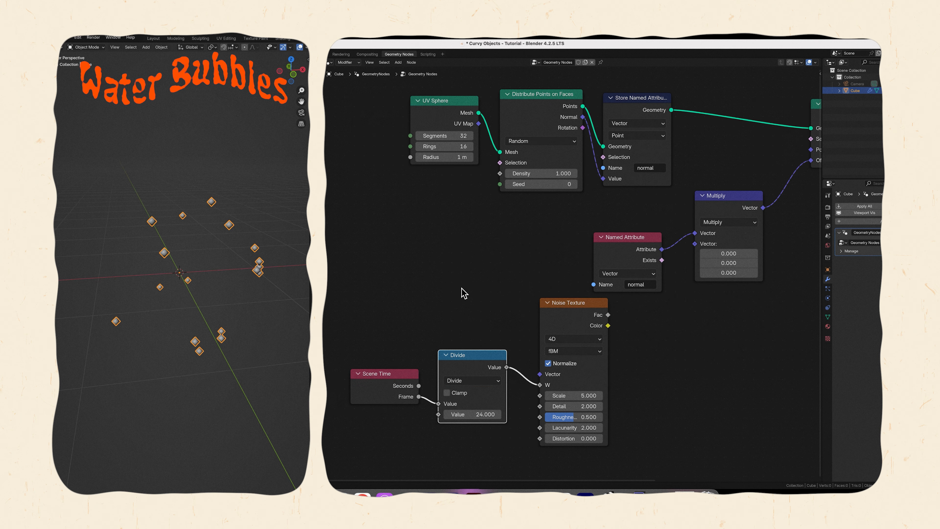
scroll(465, 290, "right", 5)
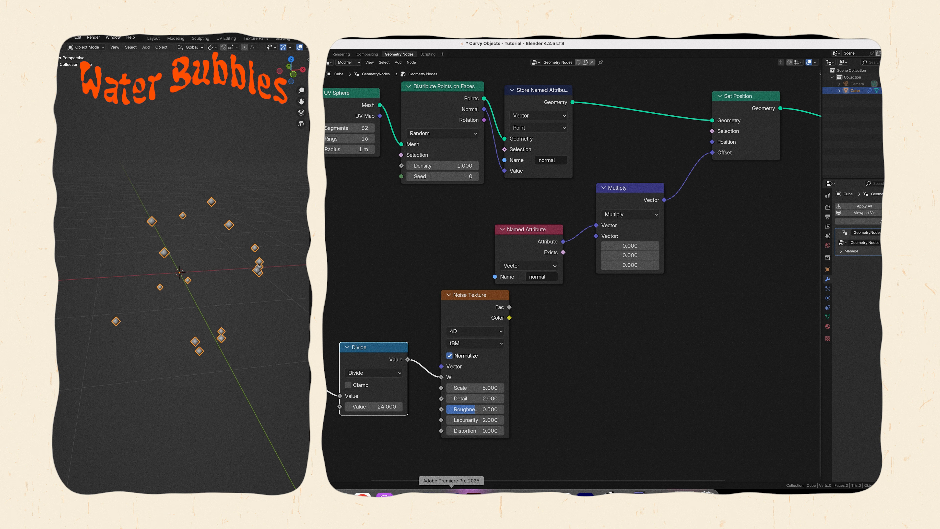
left_click_drag(510, 307, 596, 237)
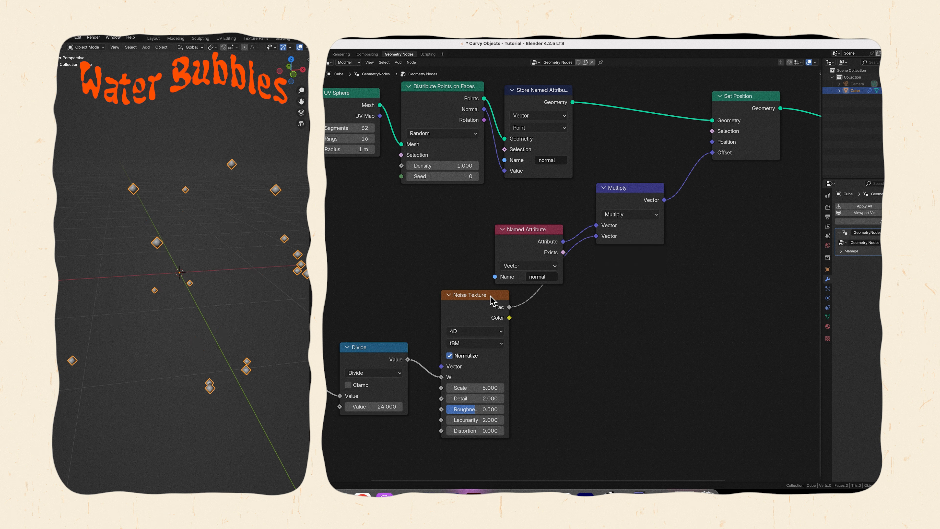
Rearrange the noise branch nodes closer together and save the file.
left_click_drag(492, 300, 550, 294)
left_click_drag(371, 346, 449, 344)
key("Home")
key("ctrl+s")
Play the animation briefly to check how the noise moves the points.
key("space")
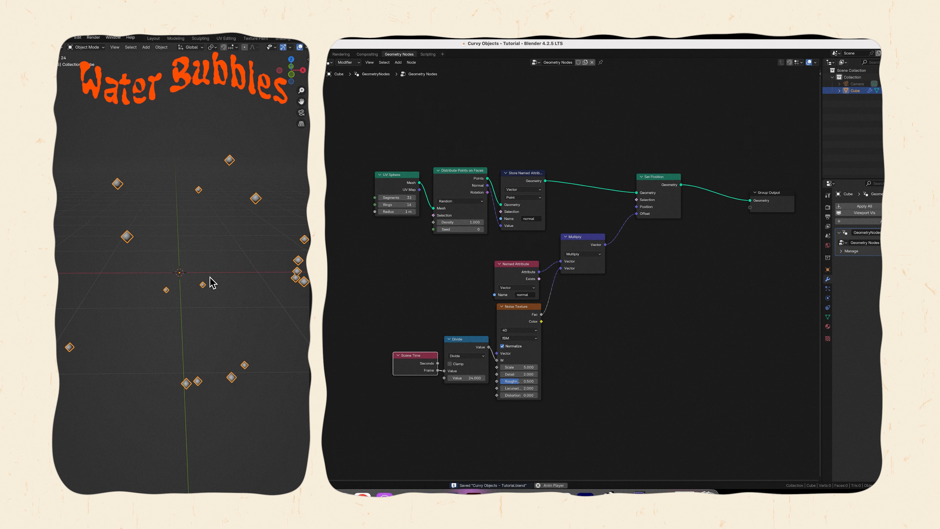
key("space")
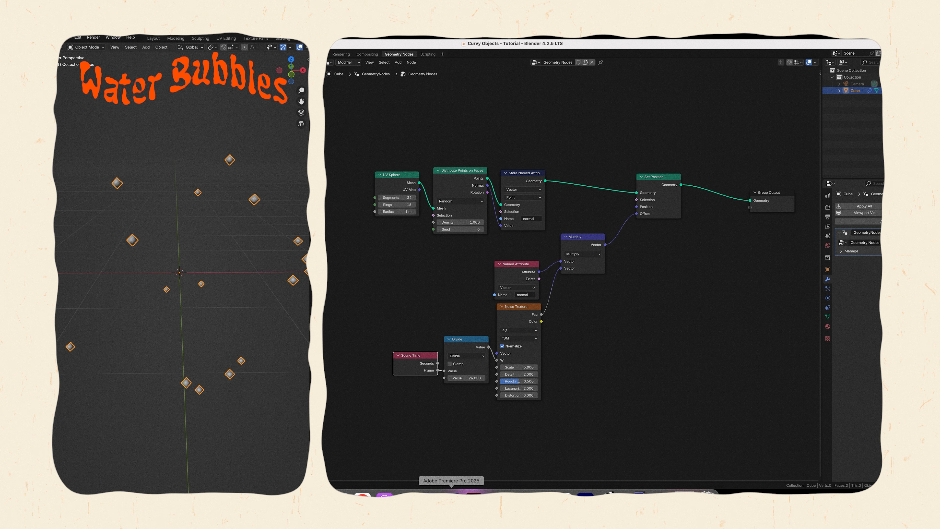
left_click(451, 500)
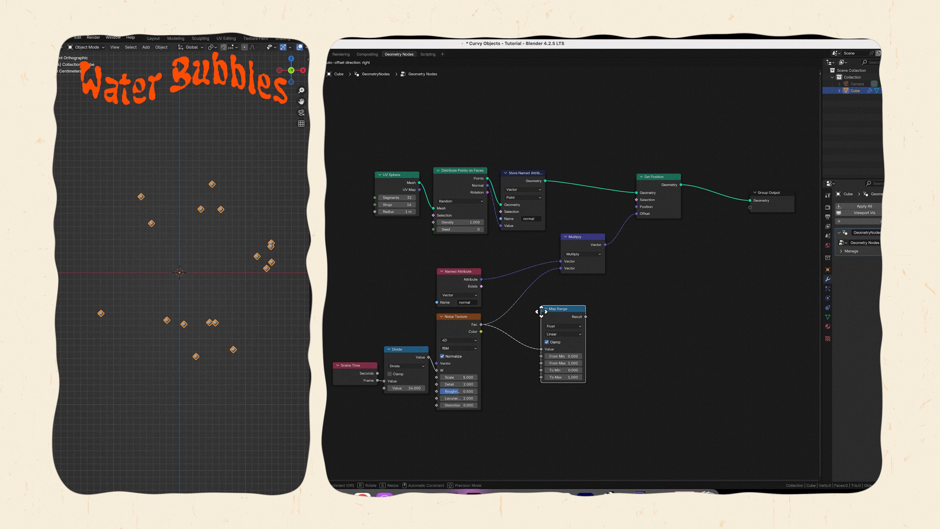
Insert a Map Range node with To Min -1 between the Noise Texture's Fac and Multiply's second vector.
left_click_drag(518, 304, 489, 305)
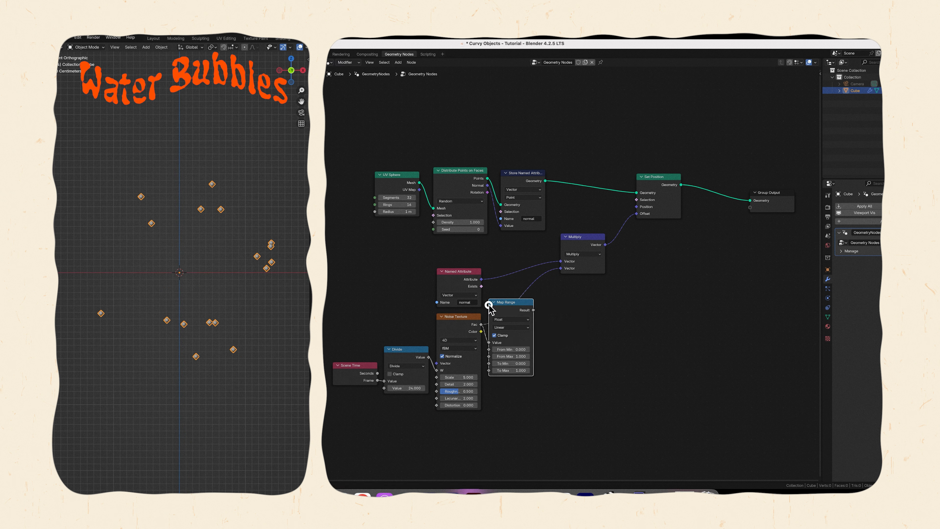
left_click(517, 365)
type("-1")
key("Return")
left_click_drag(547, 281, 561, 269)
Insert a vector Scale node with scale 2 between Multiply and the Set Position Offset.
left_click_drag(534, 267, 616, 255)
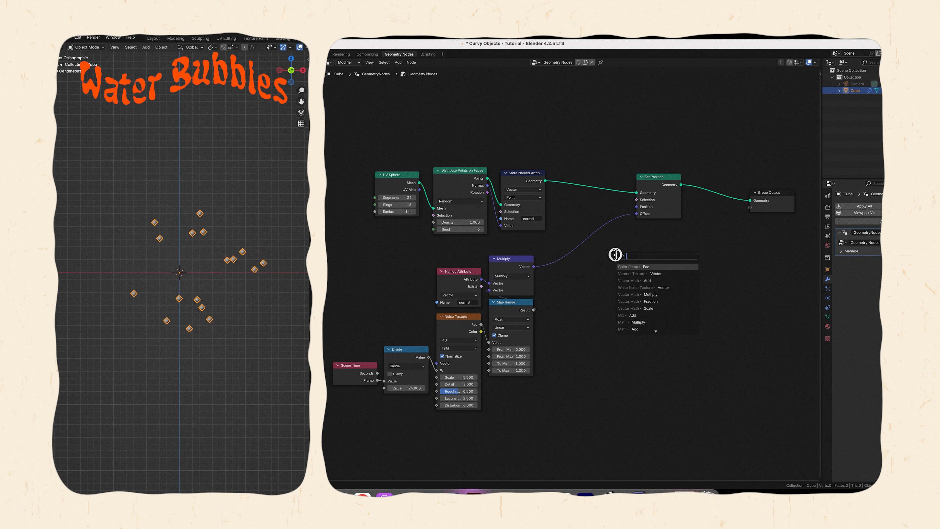
type("scale")
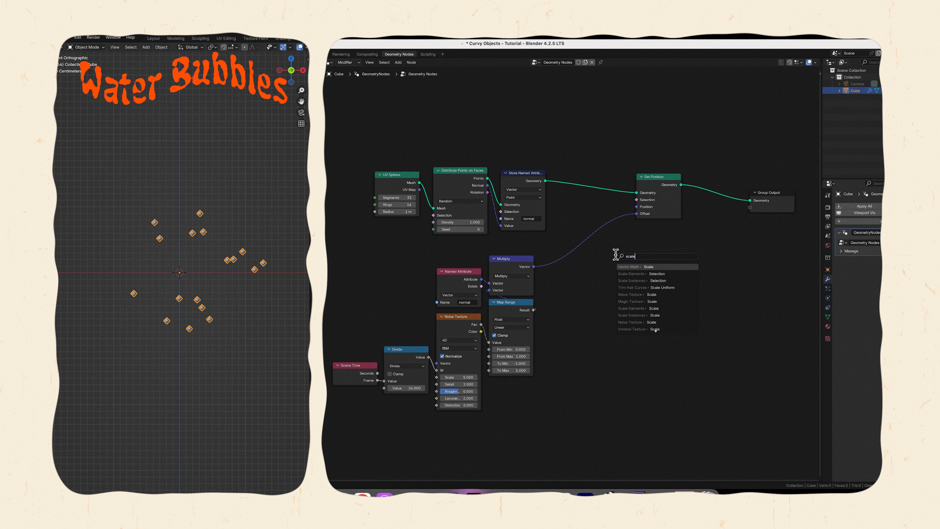
key("Return")
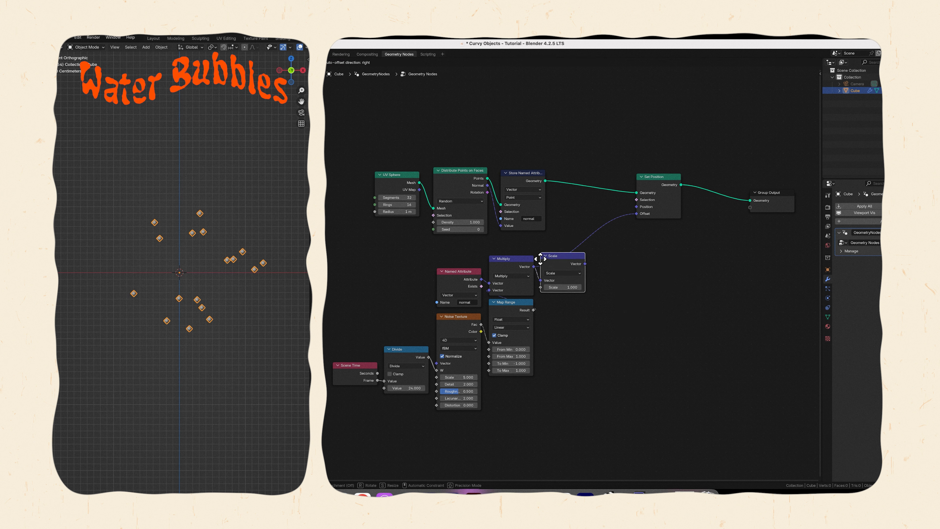
left_click(541, 260)
left_click_drag(585, 265, 637, 213)
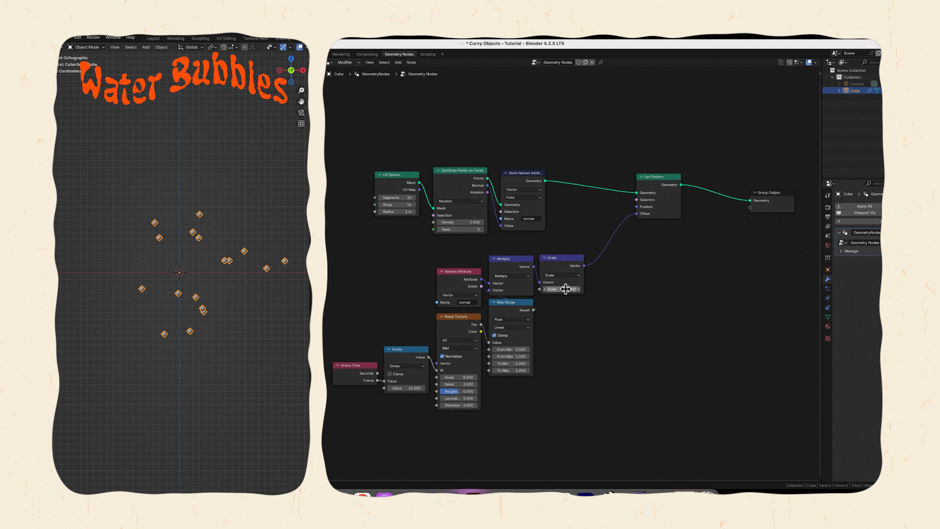
left_click(451, 495)
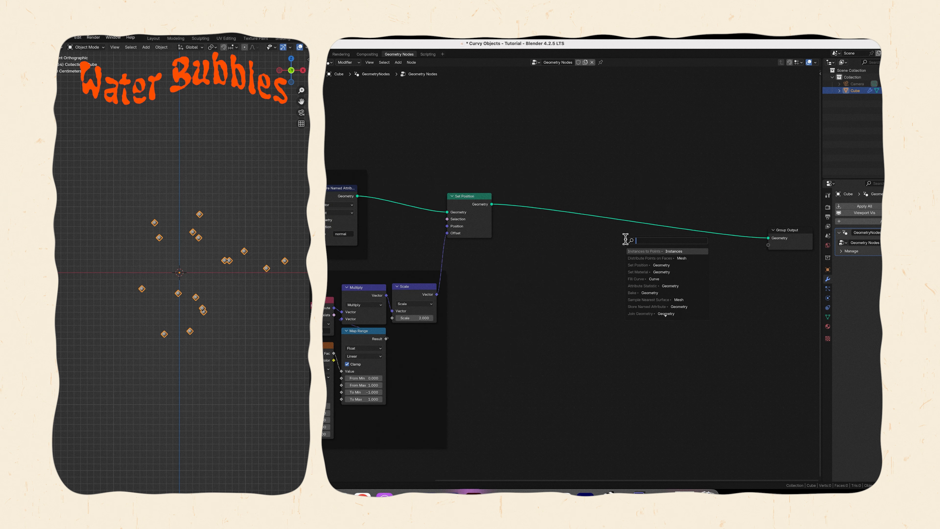
Add Instance on Points after Set Position and use a UV Sphere of 0.1 m radius as the instance.
type("stanc")
key("Return")
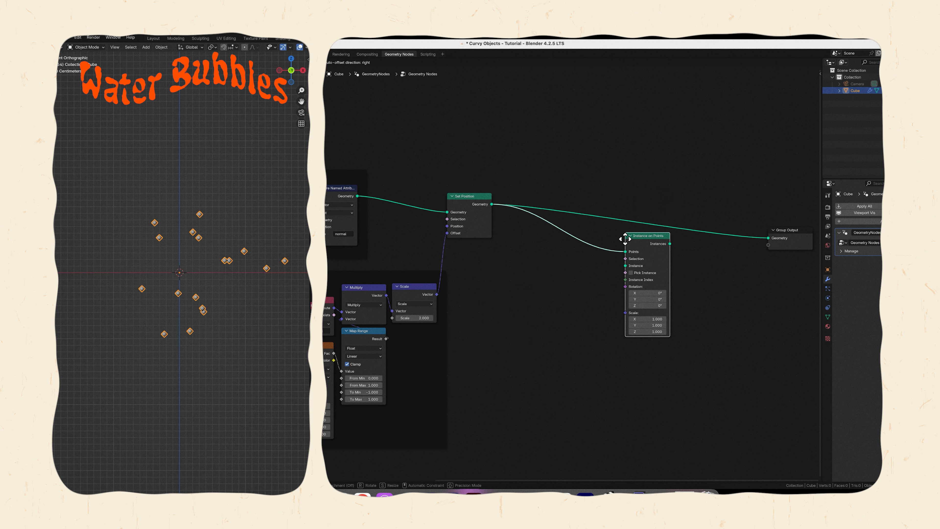
left_click(515, 199)
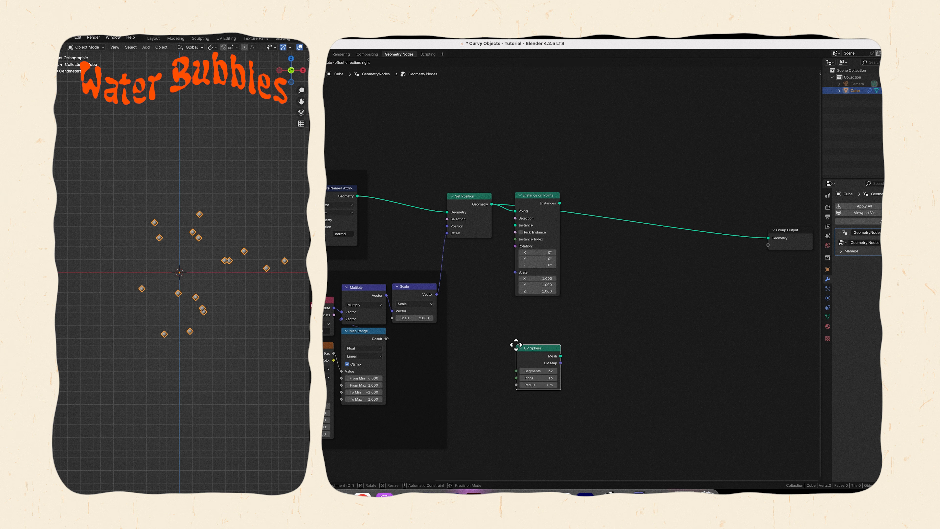
left_click(463, 261)
left_click(481, 301)
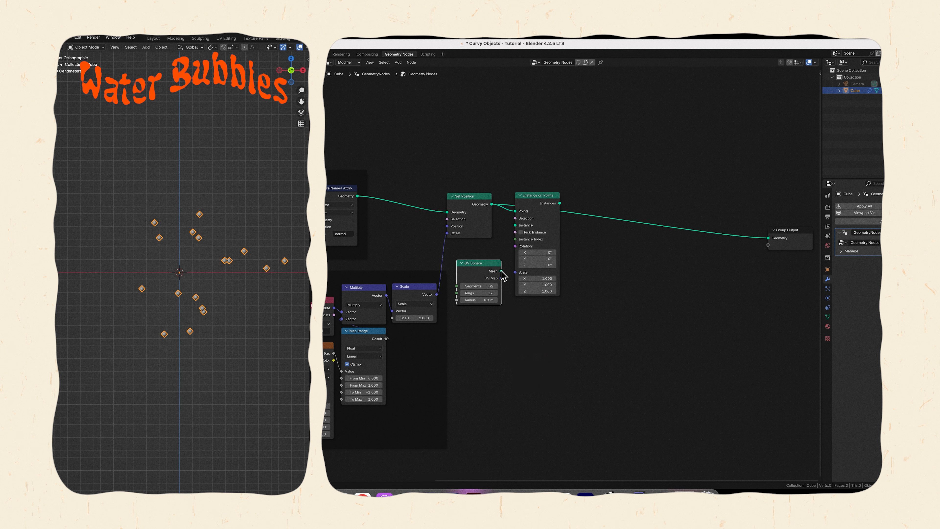
left_click_drag(502, 271, 515, 225)
Route the sphere instances toward the Group Output through a Realize Instances node.
left_click_drag(560, 203, 608, 229)
type("realizx")
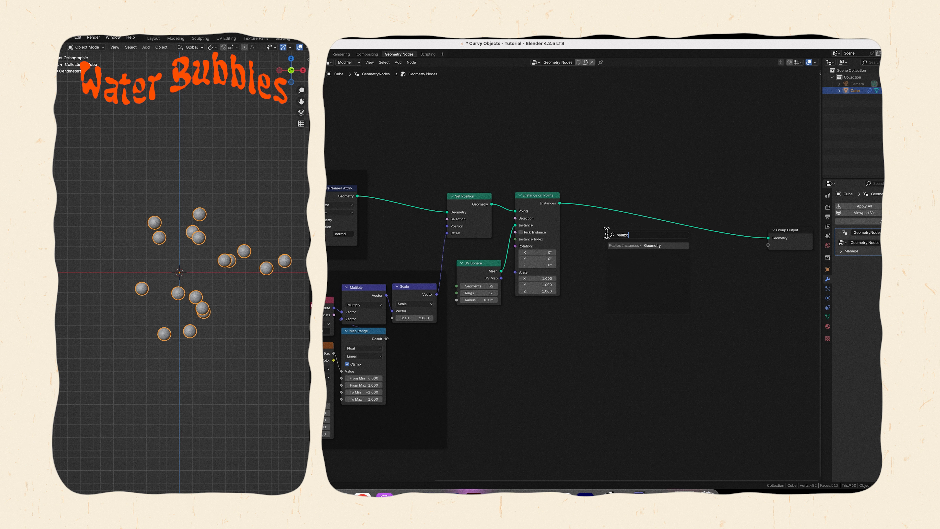
key("Return")
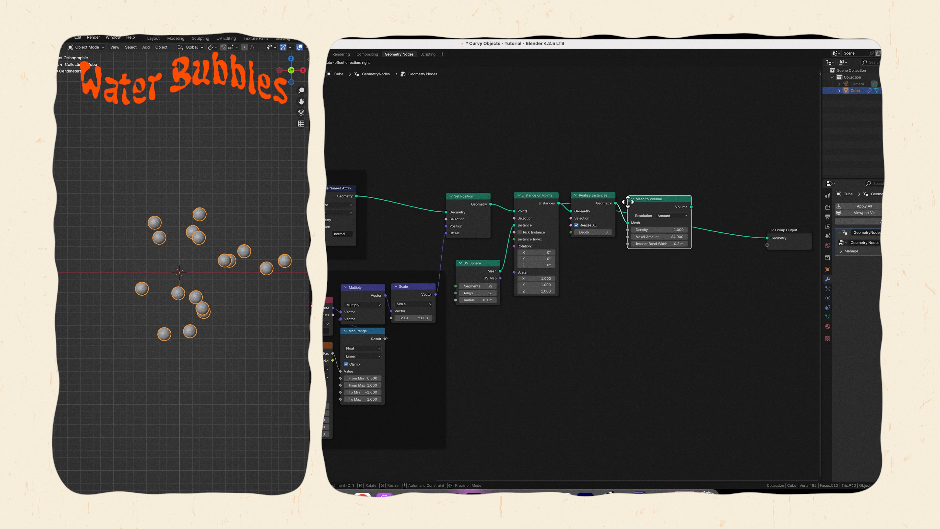
Chain Mesh to Volume and Volume to Mesh nodes after Realize Instances.
left_click(626, 202)
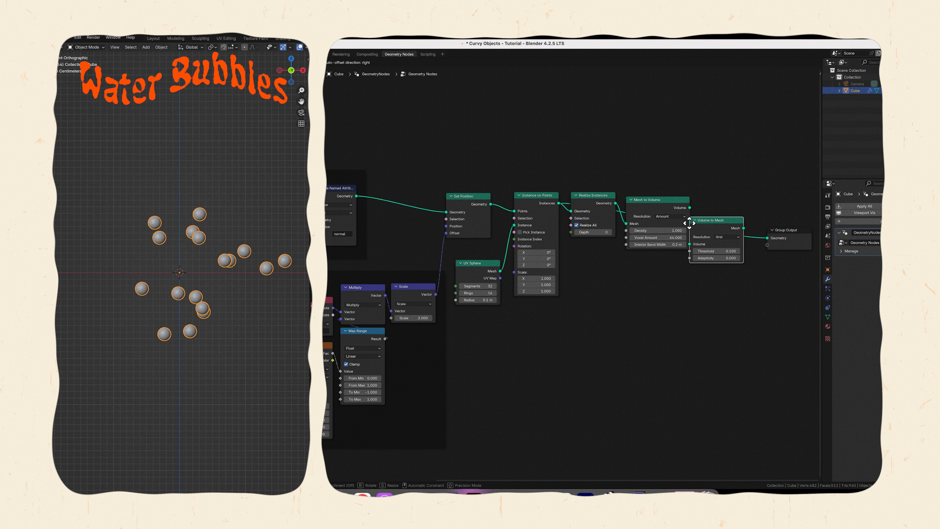
left_click(696, 221)
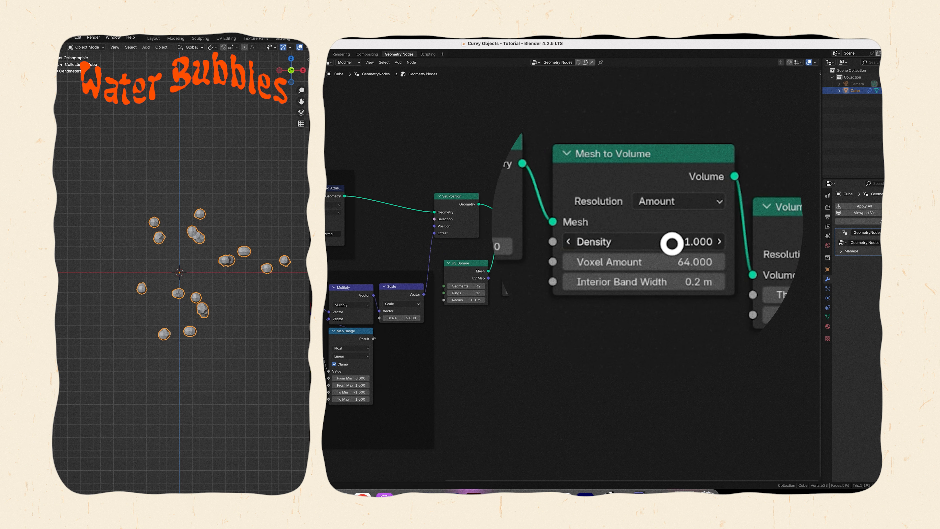
Set the Mesh to Volume density to 1.2 and its voxel amount to 58.24.
left_click(668, 231)
type("1.2")
key("Return")
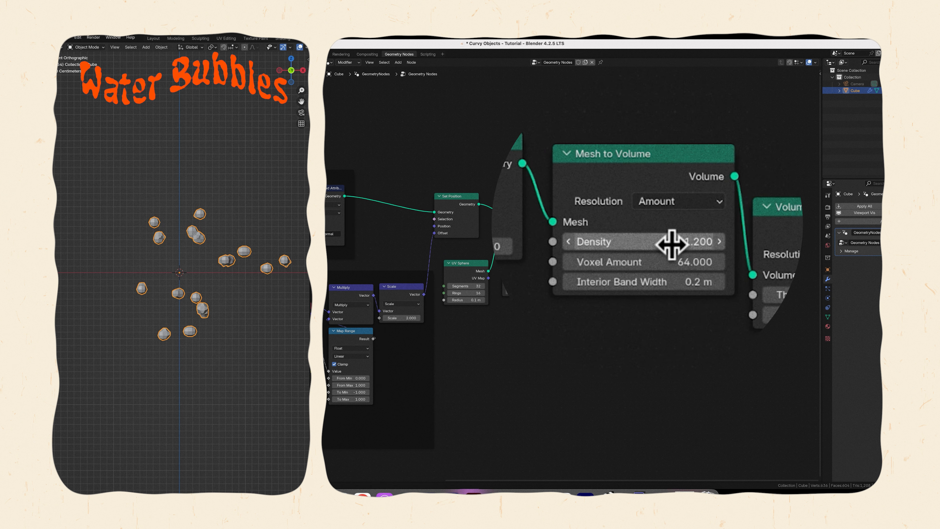
left_click(671, 263)
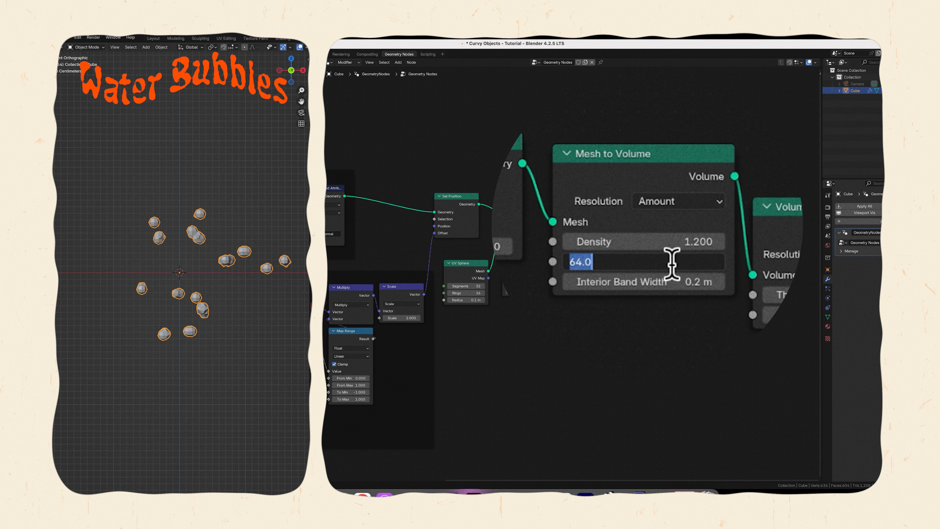
type("5")
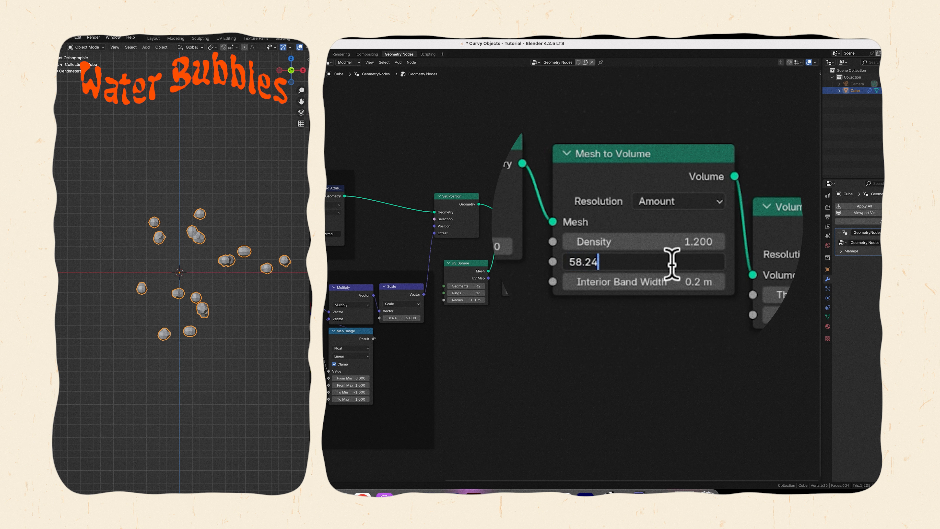
type("8.24")
key("Return")
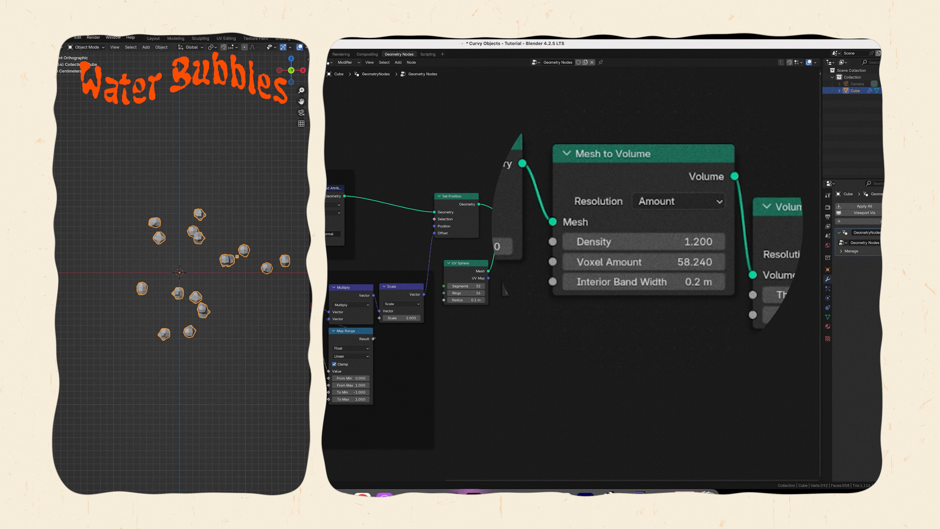
Insert a Set Shade Smooth node before the Group Output and group the merging nodes in a frame labelled Merge Bubbles.
key("shift+a")
type("set sha")
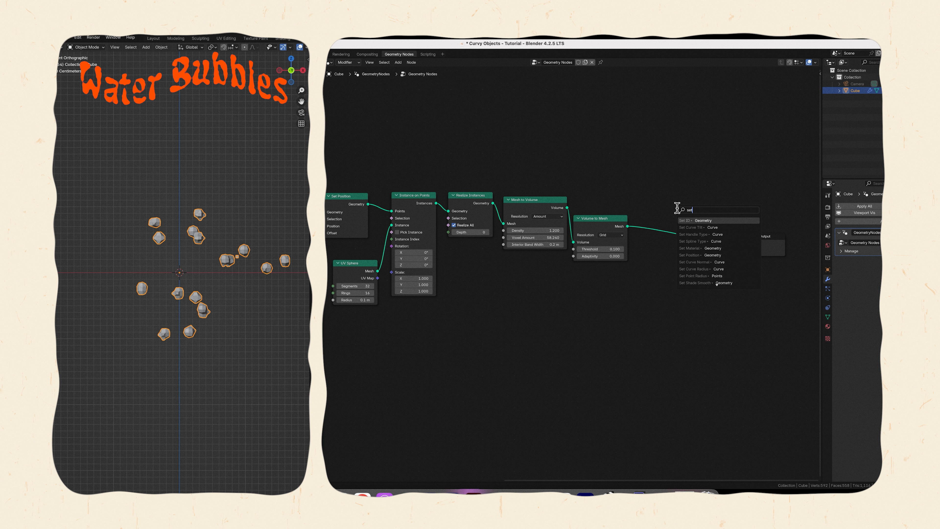
key("Return")
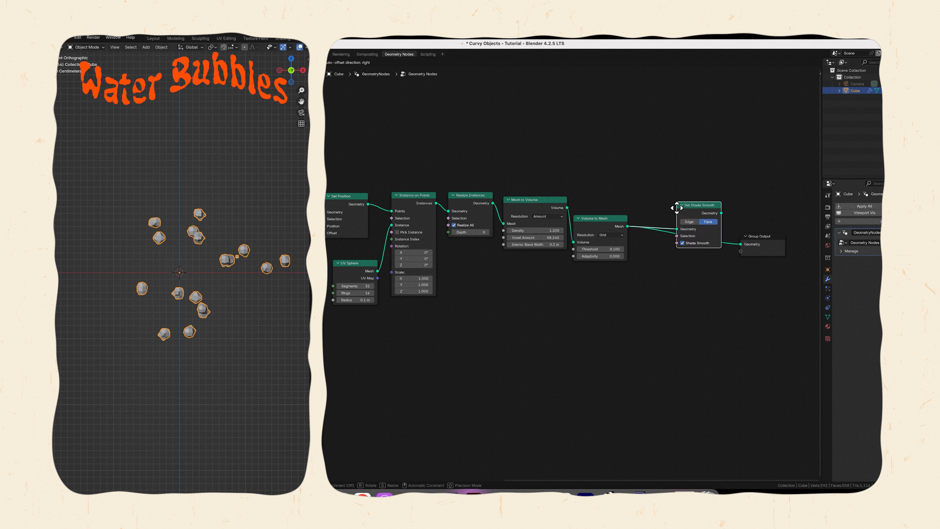
left_click(648, 226)
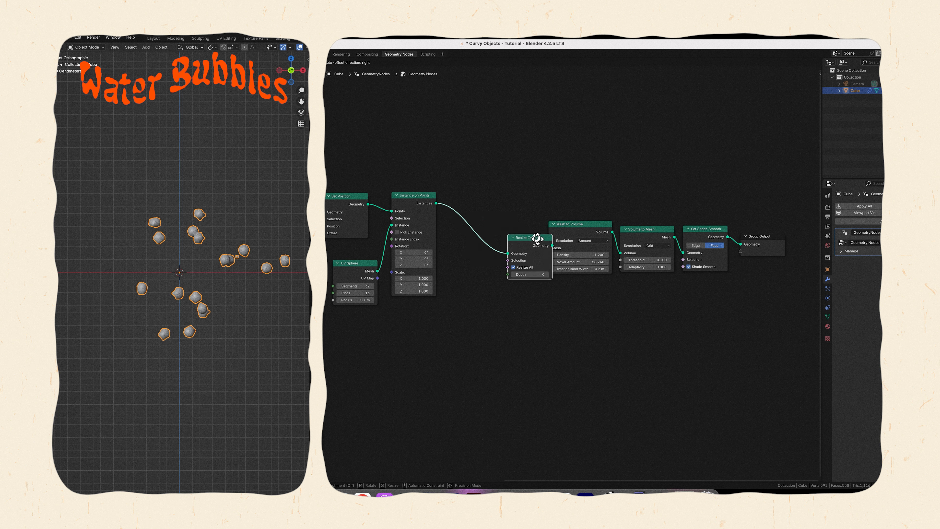
left_click(526, 232)
left_click_drag(488, 182, 711, 288)
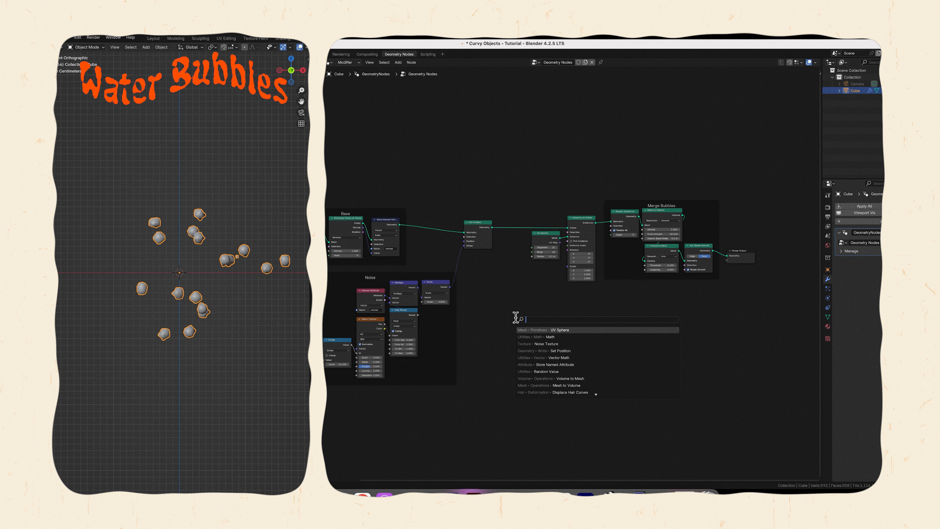
Add a float Random Value node below Set Position with a minimum of 2.6 and a maximum of 8.8.
type("random value")
key("Return")
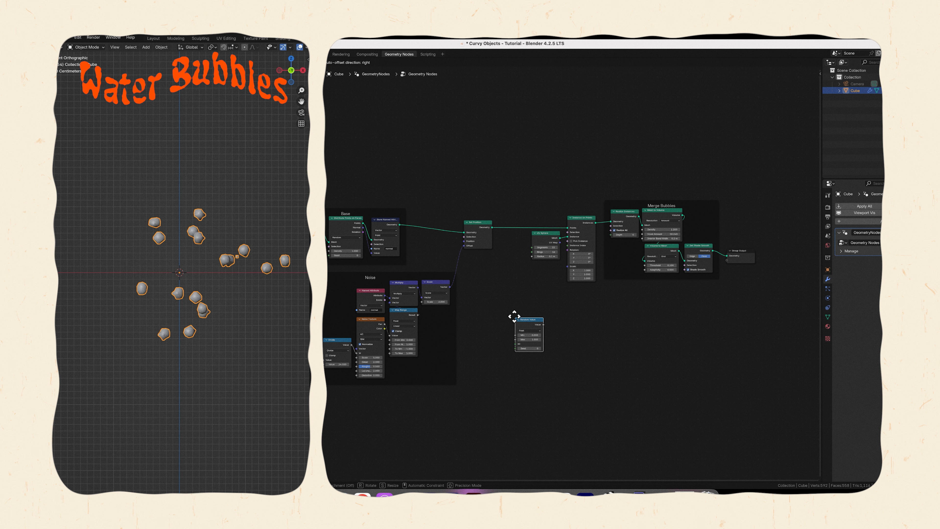
left_click(494, 279)
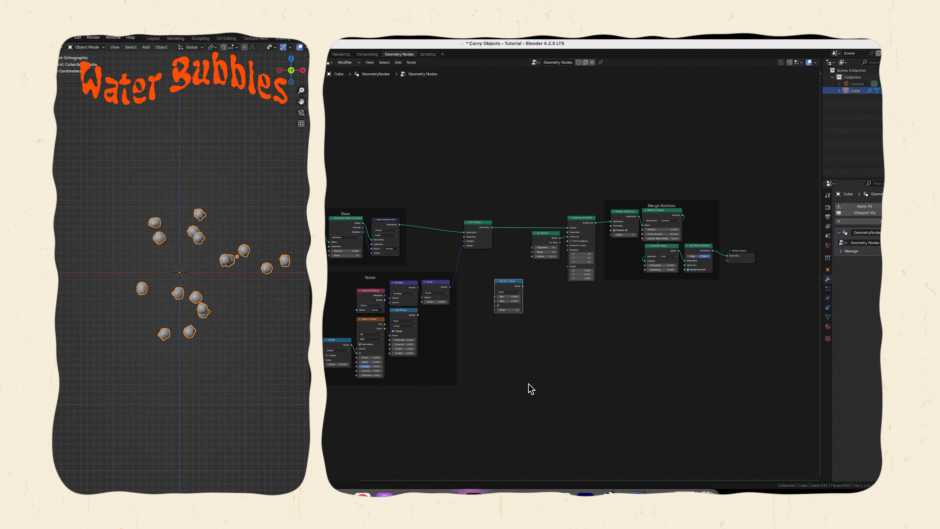
scroll(528, 383, "up", 5)
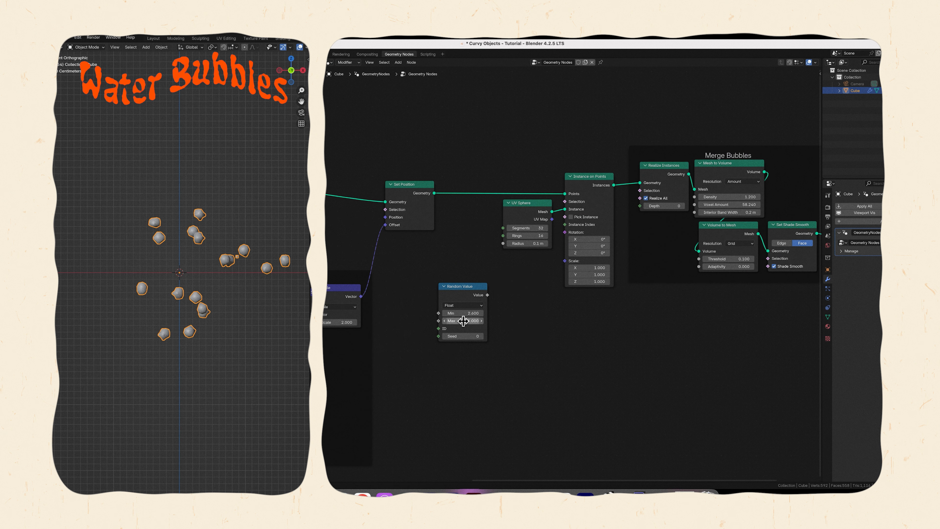
left_click(464, 321)
type("8")
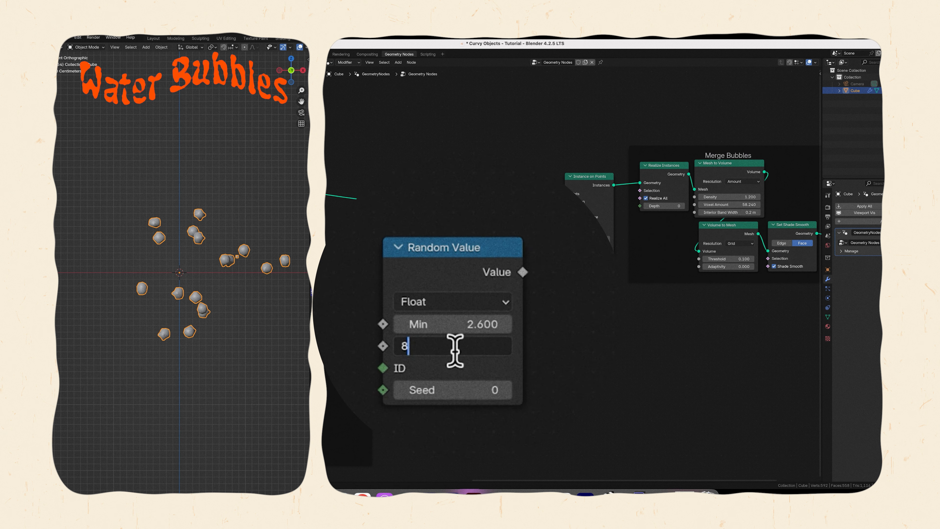
type(".8")
key("Return")
Add a Combine XYZ node beside Random Value and feed the random value into its X, Y and Z inputs.
left_click_drag(488, 294, 528, 281)
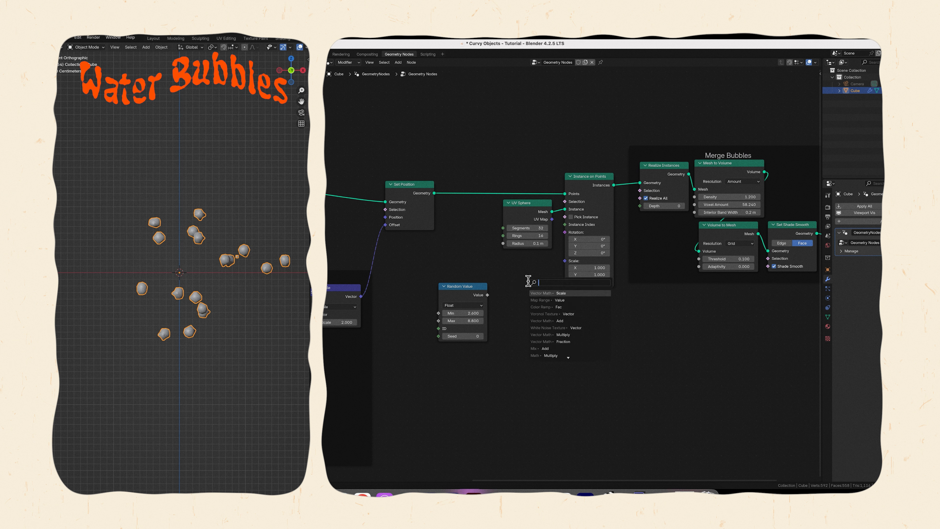
type("combi")
key("Return")
left_click(500, 288)
left_click(468, 289)
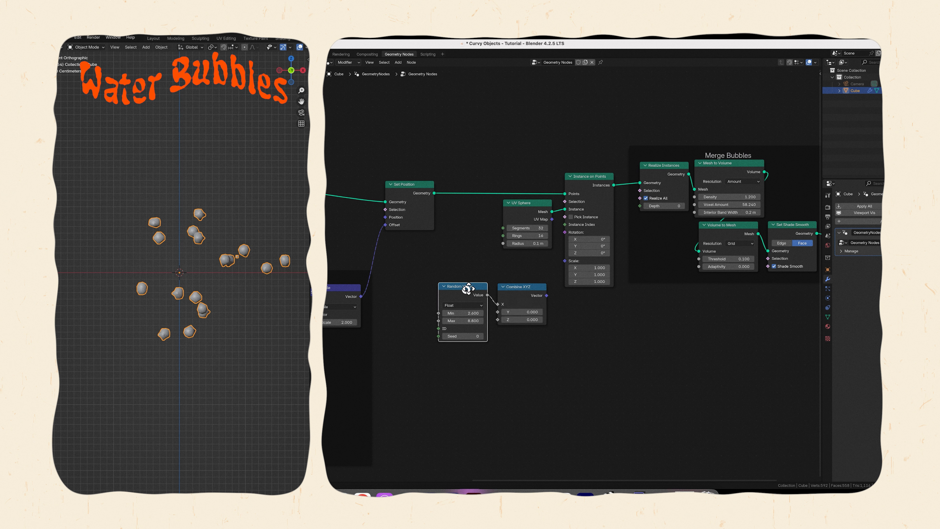
left_click_drag(468, 288, 447, 295)
left_click_drag(526, 288, 486, 320)
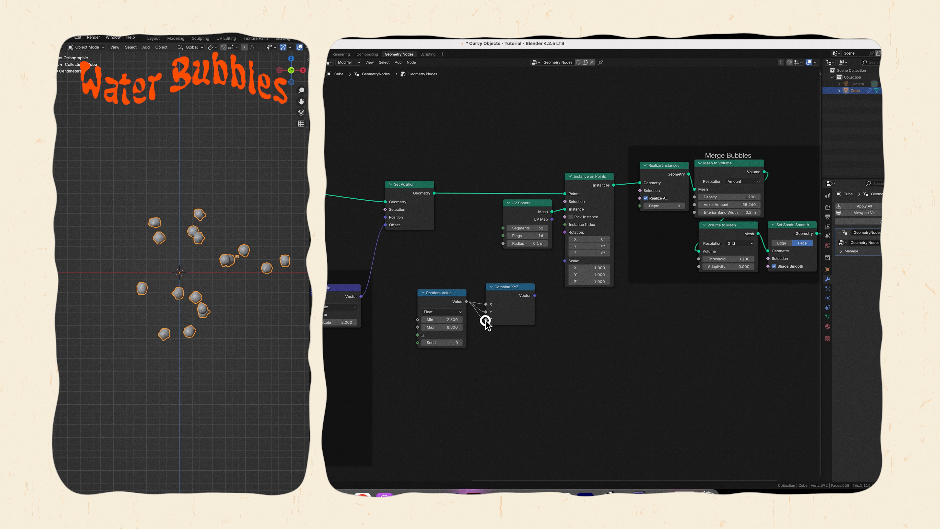
Drive the Instance on Points scale with the Combine XYZ vector and delete the spare vector Random Value node.
left_click_drag(546, 283, 565, 261)
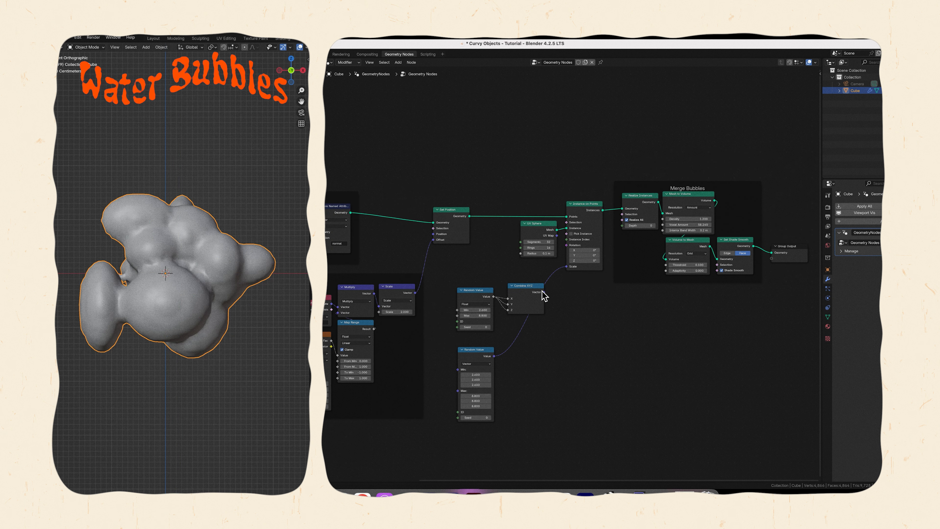
left_click(547, 288)
left_click_drag(564, 269, 564, 267)
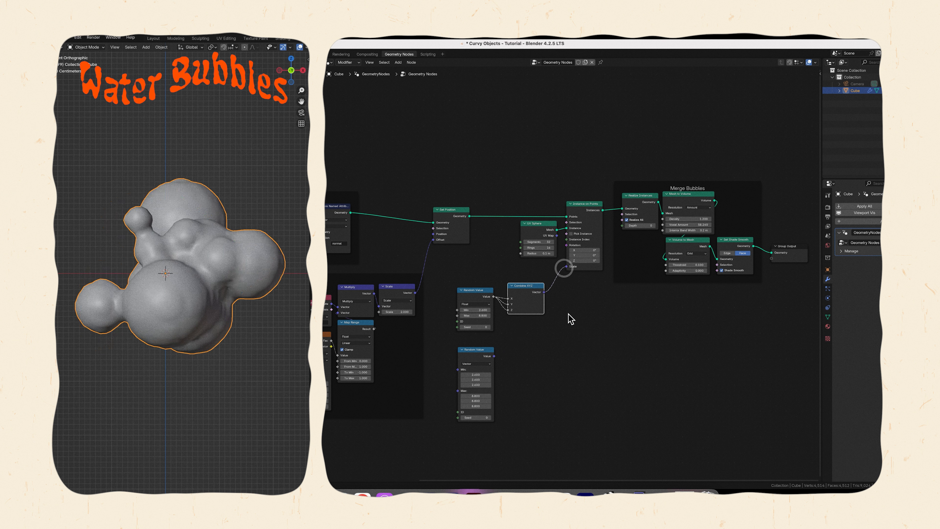
left_click(478, 350)
Rename the frame around the base sphere and point distribution nodes as Base Large.
left_click(400, 287)
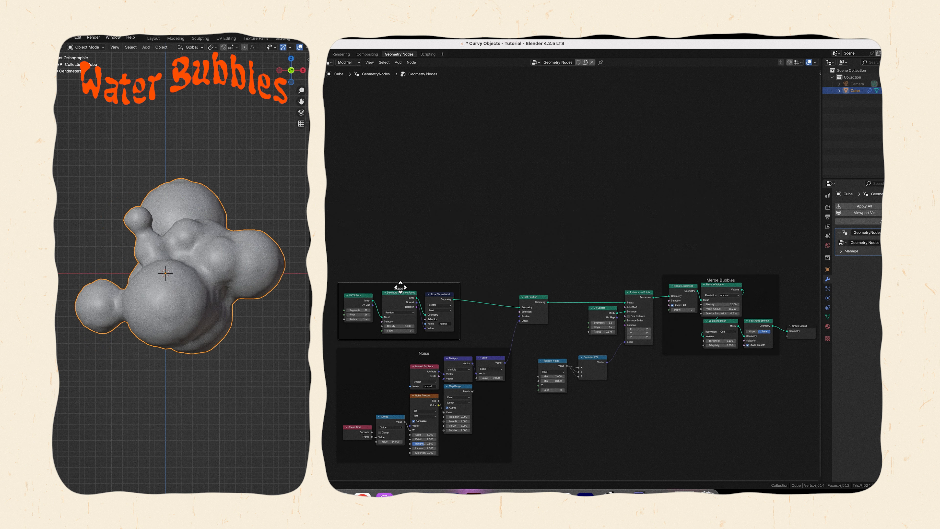
key("F2")
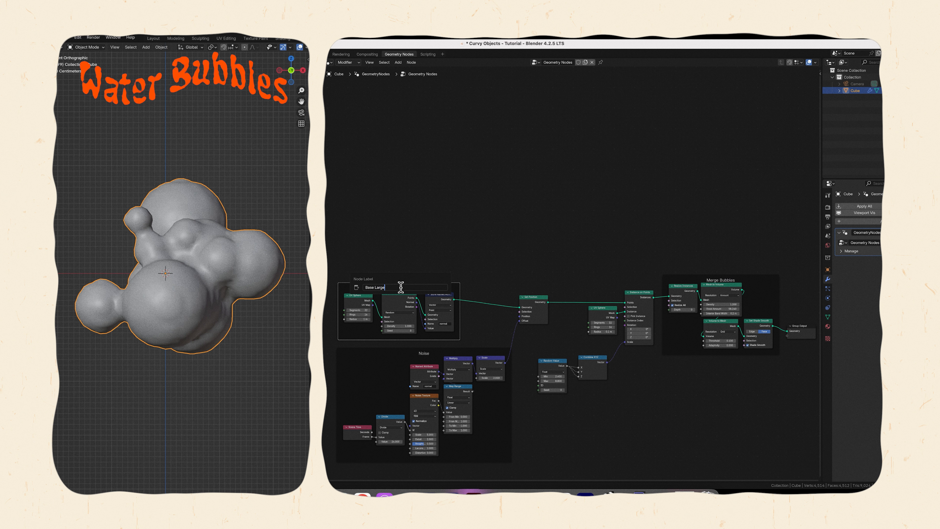
key("Return")
Branch a second Distribute Points on Faces node with seed 2 off the base UV Sphere and preview its points.
key("shift+a")
type("distrib")
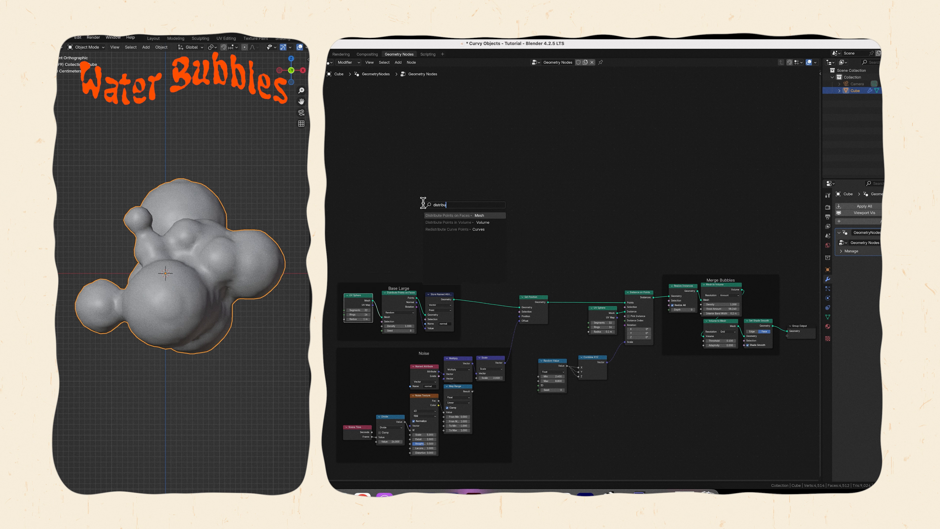
type("u")
key("Return")
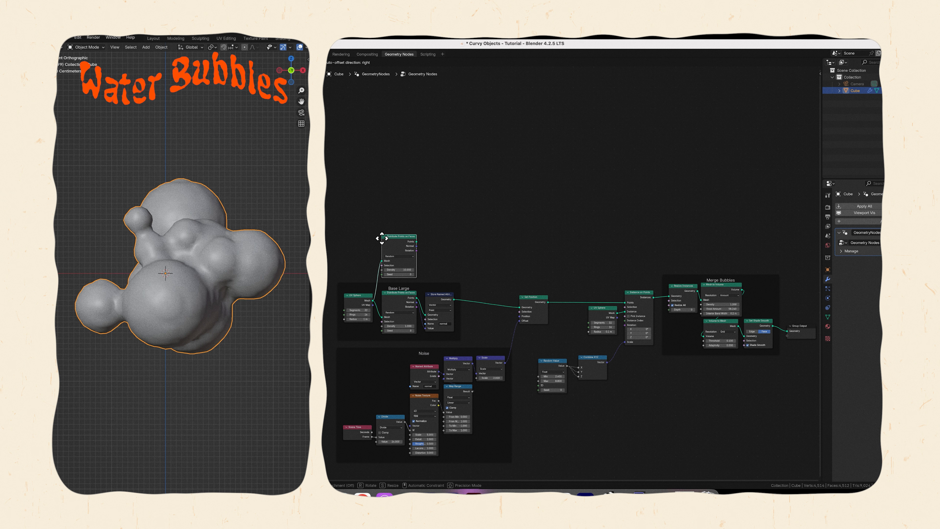
left_click(382, 239)
left_click(382, 238, "ctrl+shift")
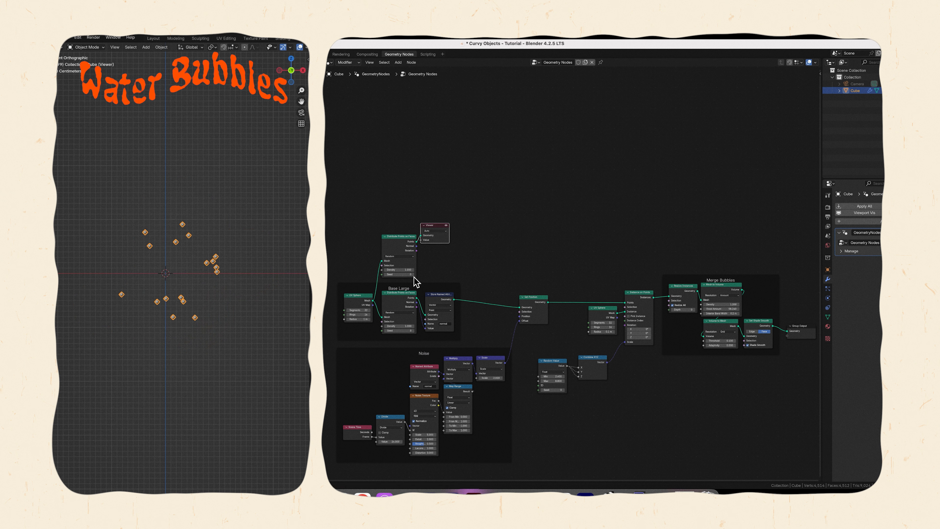
left_click(414, 275)
left_click(414, 275)
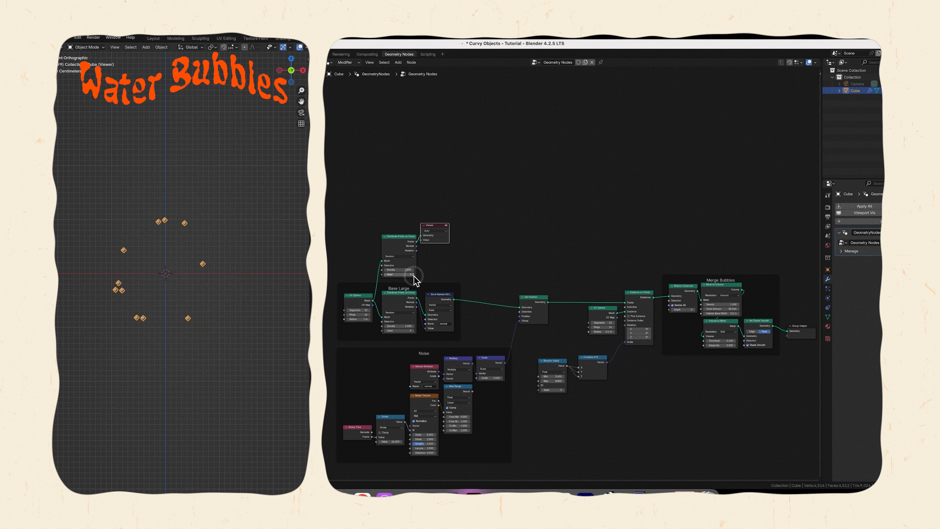
Add a vector Store Named Attribute node after the second point distribution, storing its normals under the name normal.
left_click_drag(417, 246, 473, 264)
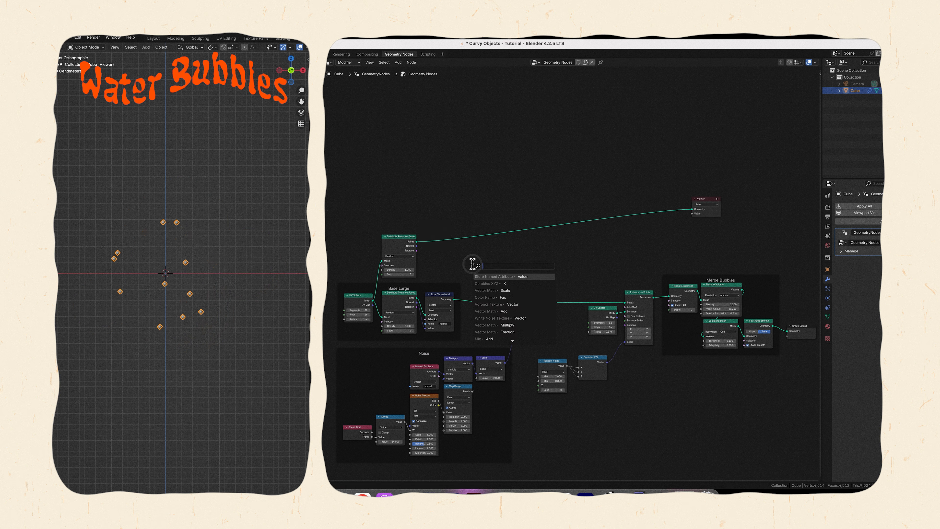
type("store name")
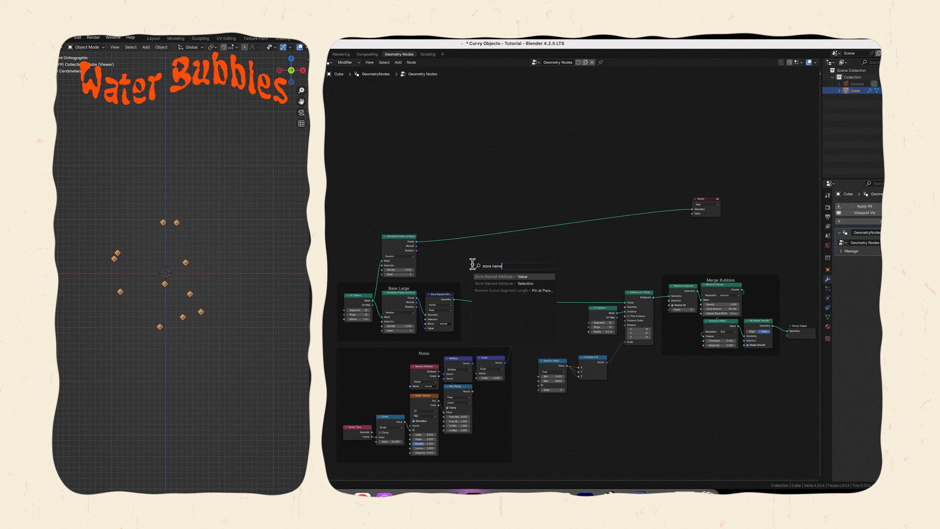
key("Return")
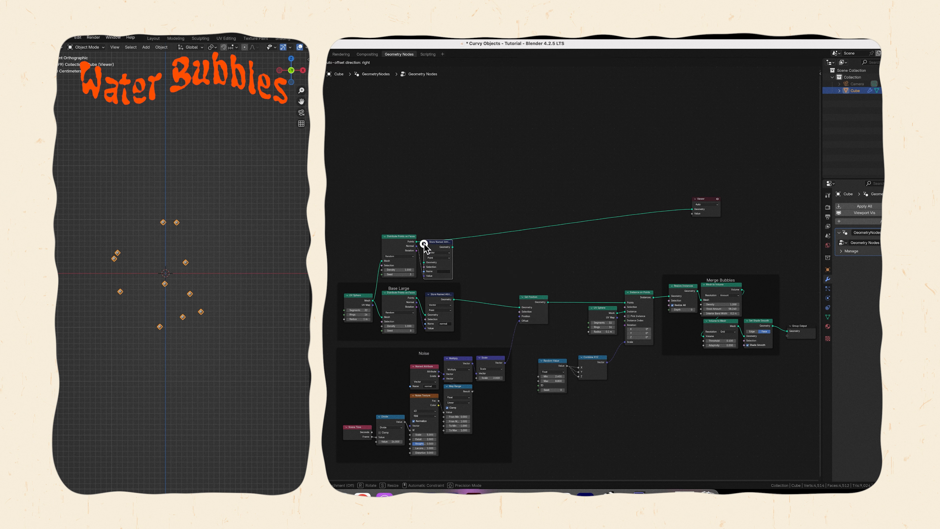
left_click(424, 244)
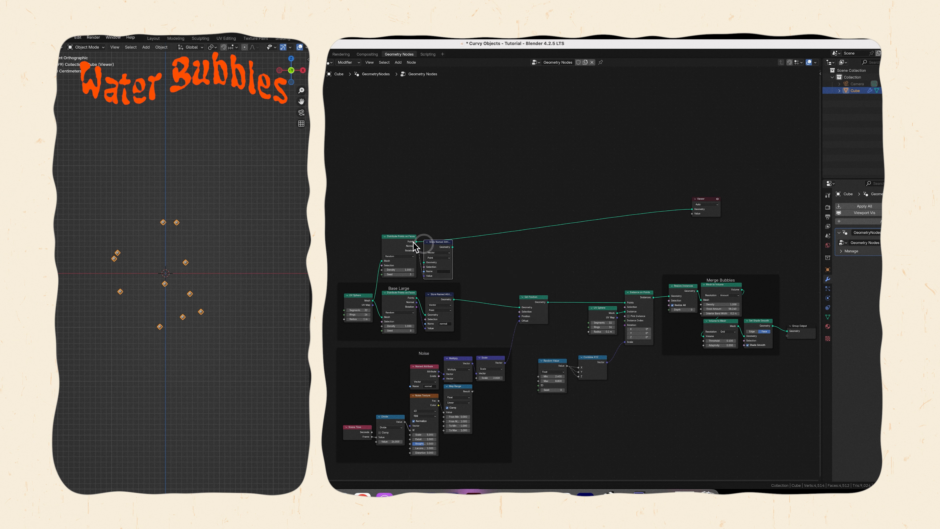
left_click(433, 247, "ctrl+shift")
left_click(442, 272)
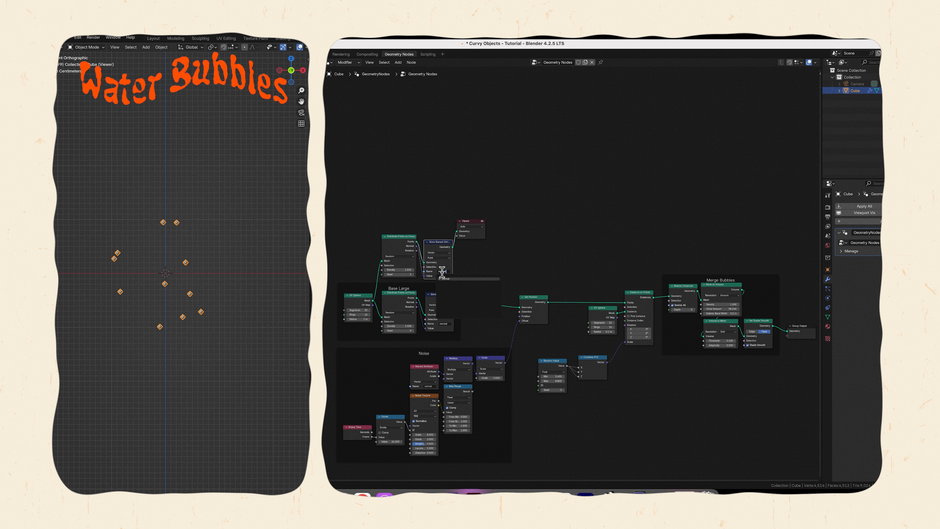
key("Return")
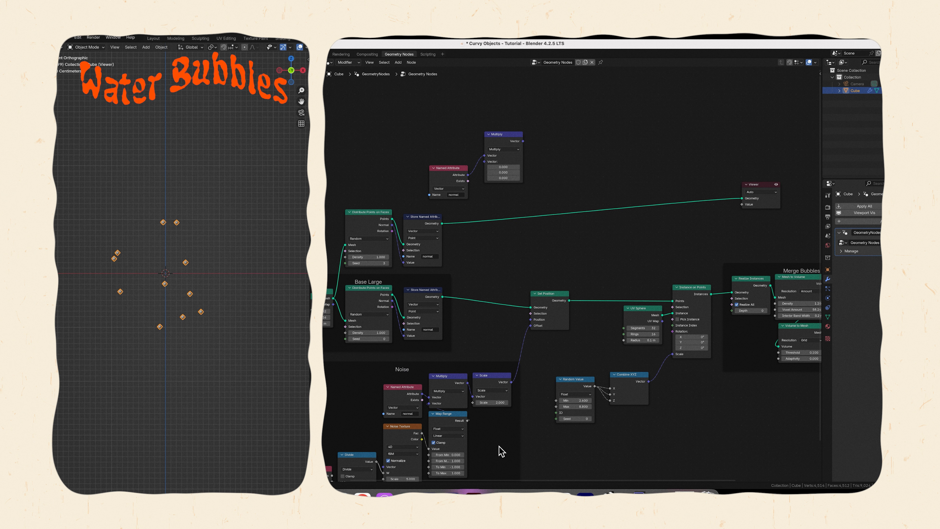
Connect the Map Range result to the new Multiply node and set the Scale node following it to 8.64.
left_click_drag(467, 420, 485, 161)
left_click(546, 211)
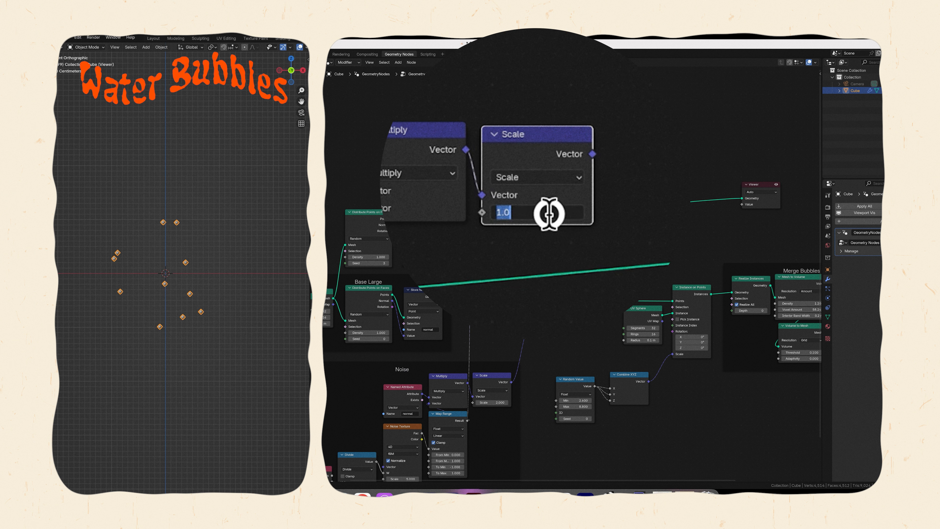
type("8")
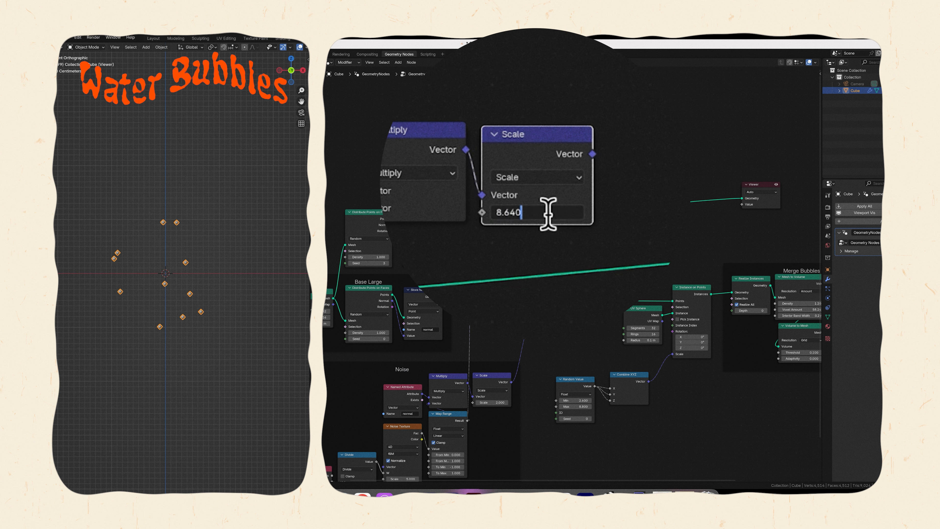
key("Return")
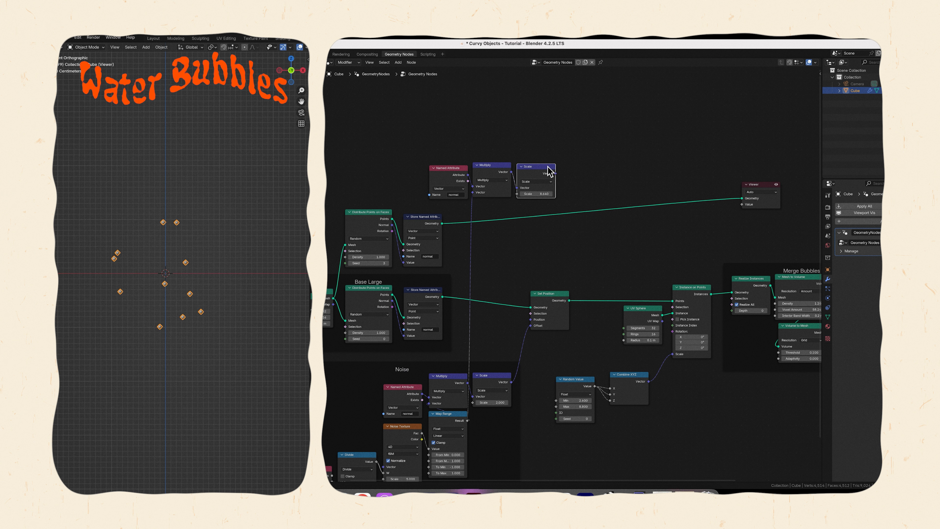
Preview the new Scale node's output in the Viewer, move the Viewer clear of the chain and save the file.
left_click(547, 172, "ctrl+shift")
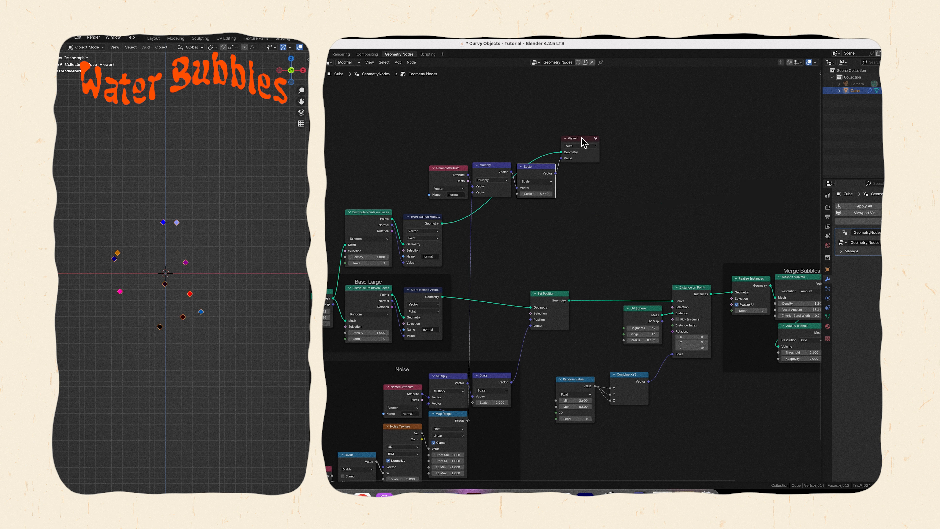
left_click_drag(584, 143, 695, 189)
left_click(637, 144)
key("ctrl+s")
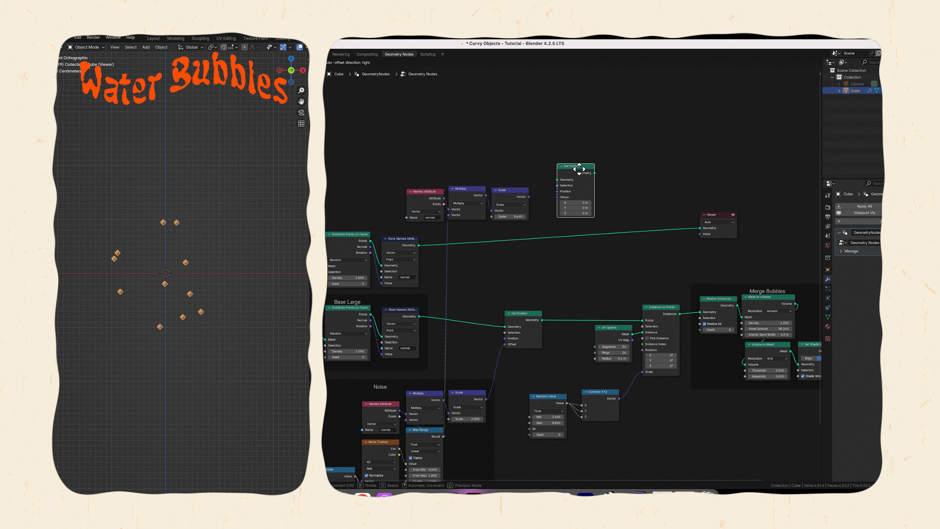
Complete the secondary branch with a Set Position node, instance a duplicated UV Sphere on its points, and preview the instances.
left_click_drag(575, 168, 542, 240)
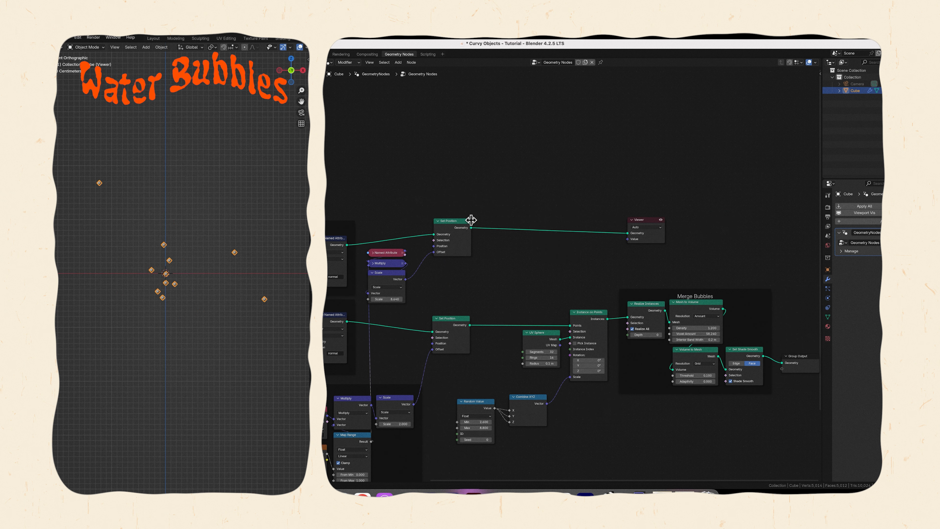
left_click(589, 316)
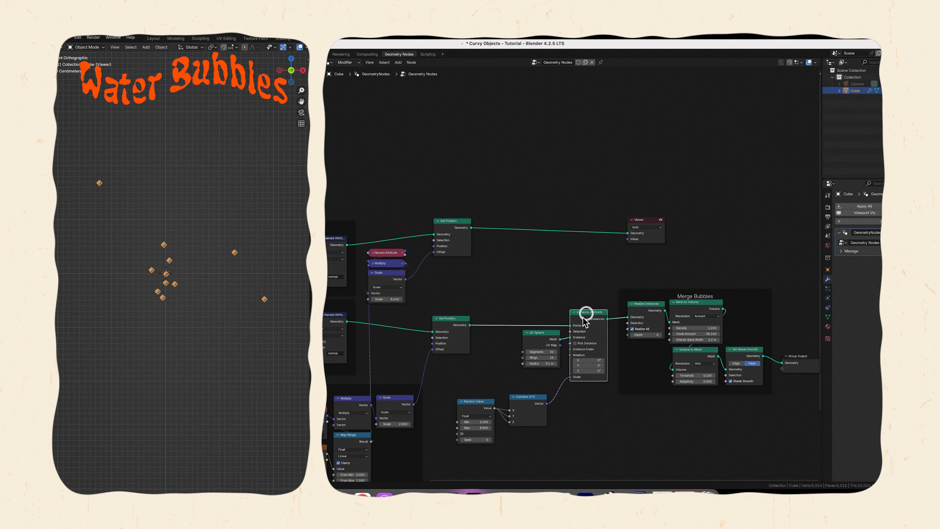
left_click(546, 333, "shift")
key("shift+d")
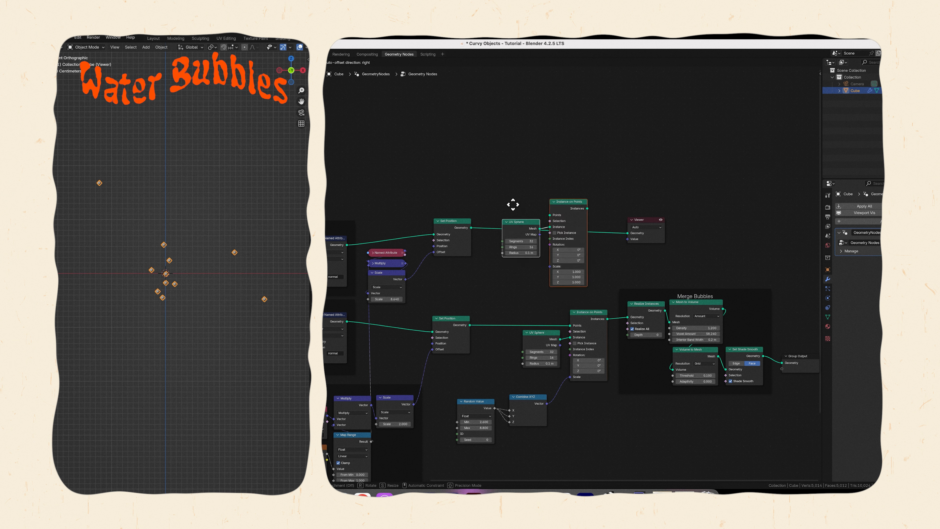
left_click(510, 237)
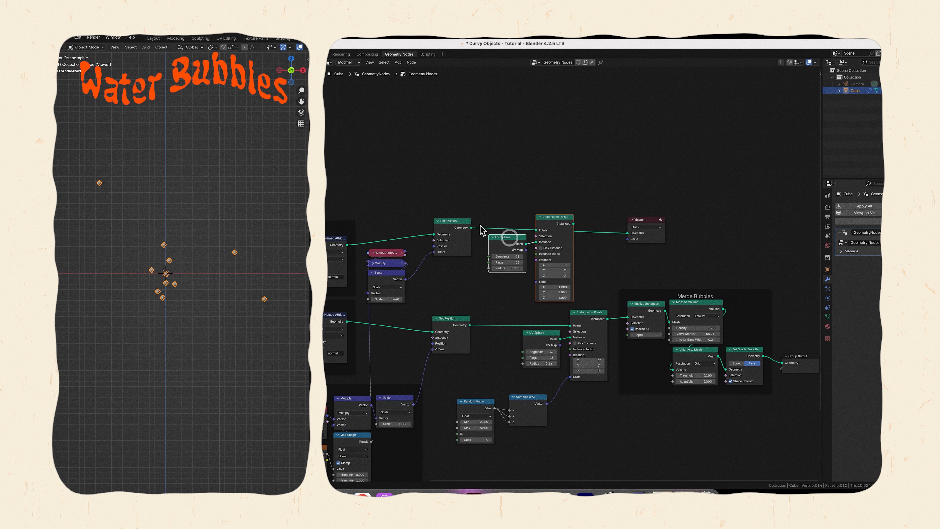
left_click(472, 226)
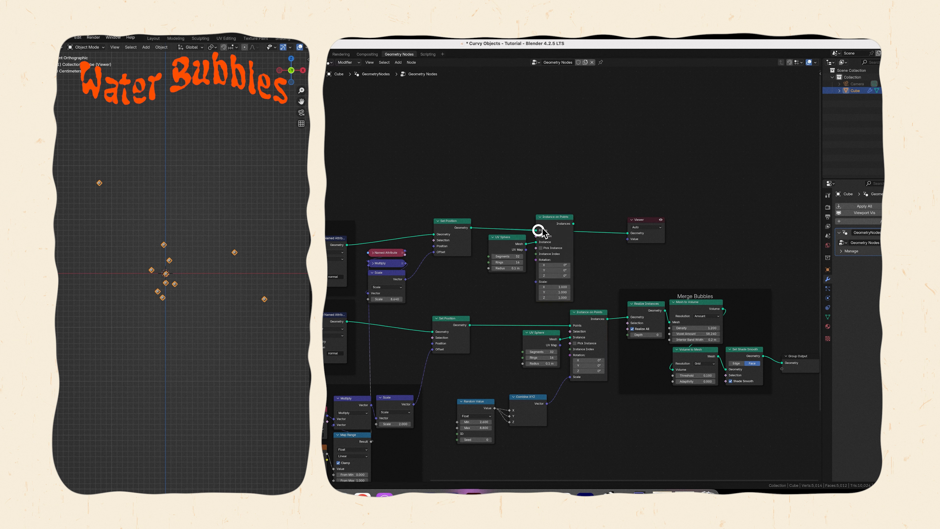
left_click(560, 220, "ctrl+shift")
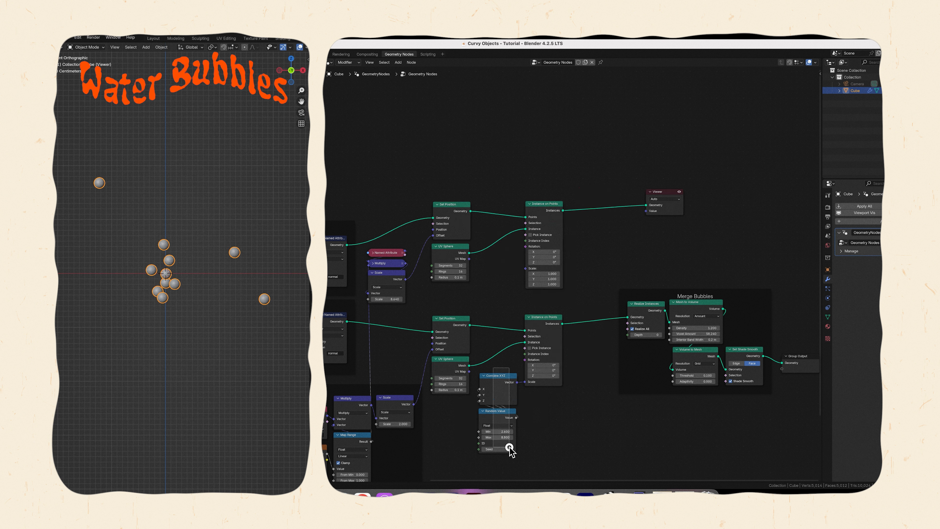
Duplicate the Random Value and Combine XYZ nodes for the secondary instances' scale, set Min 0.400 and Max 3.180, and save.
left_click_drag(508, 445, 498, 417)
key("shift+d")
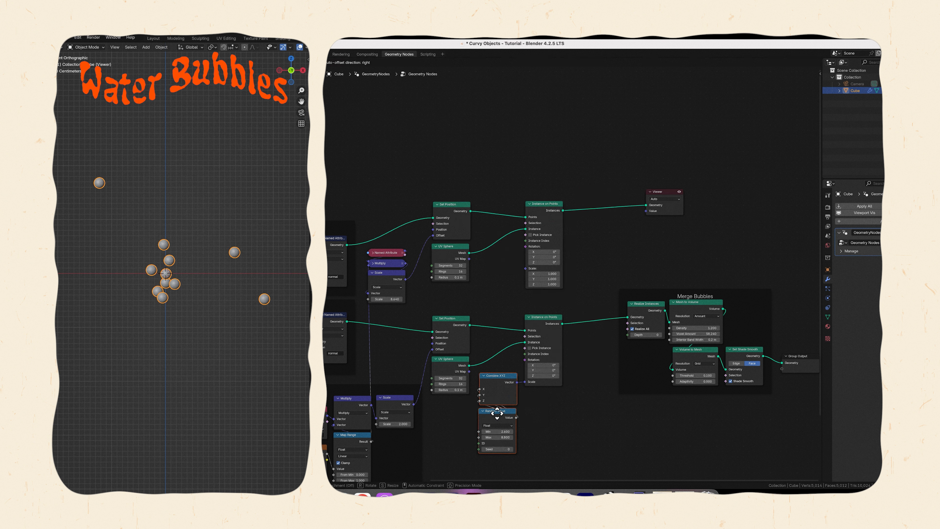
type(".1")
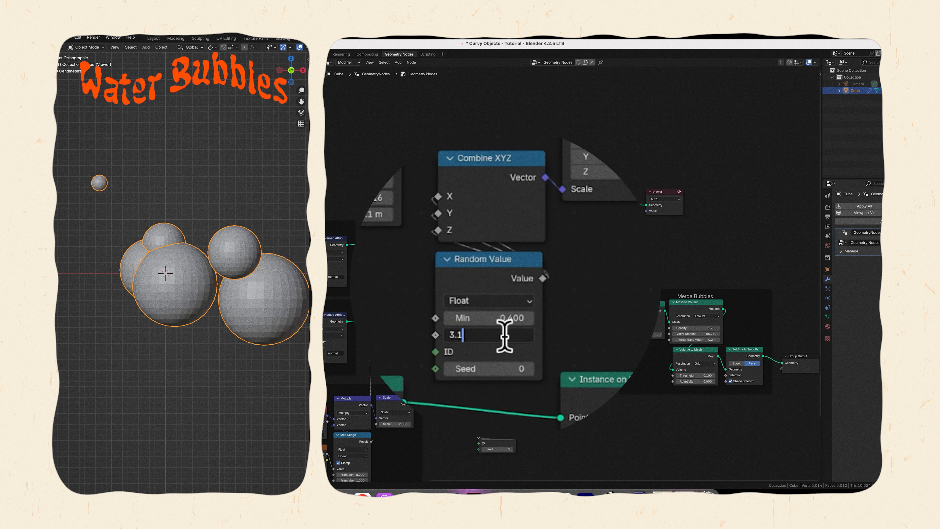
type("8")
key("Return")
scroll(576, 276, "up", 2)
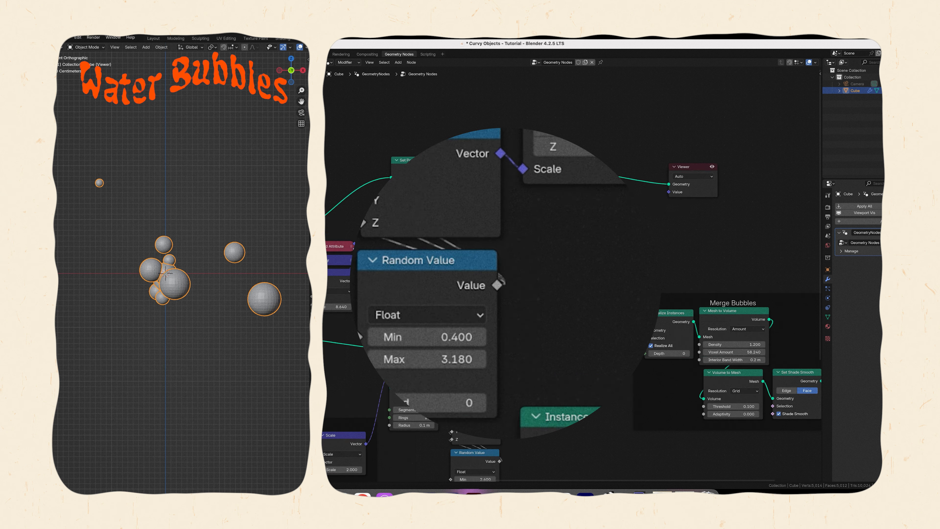
scroll(572, 303, "down", 3)
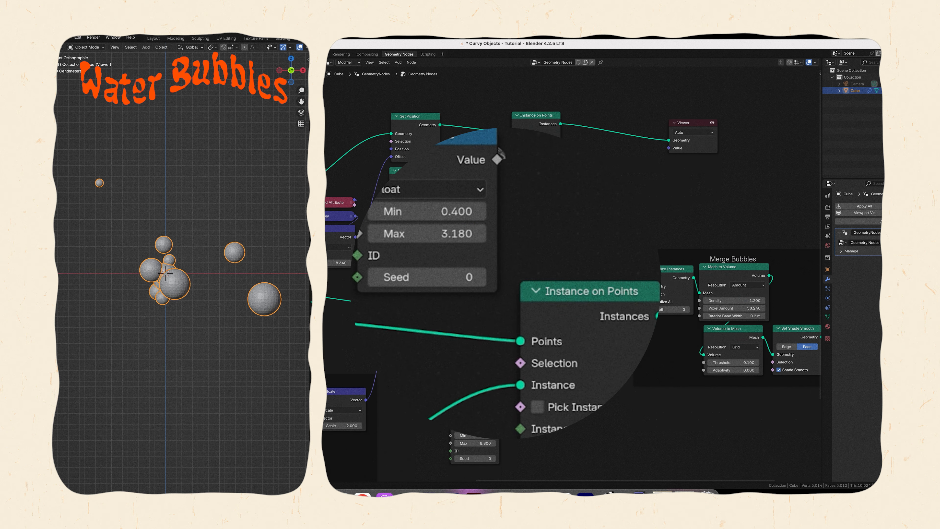
key("ctrl+s")
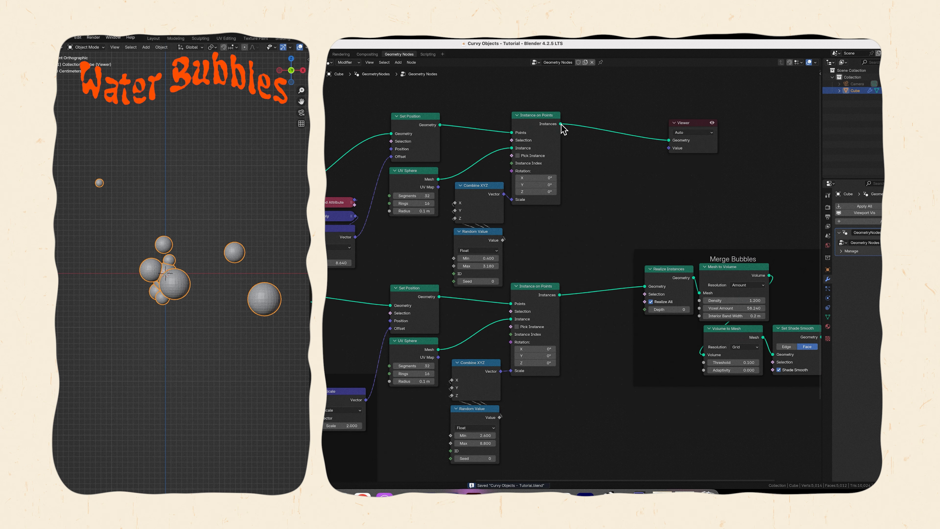
Combine both Instance on Points outputs with a Join Geometry node placed before Realize Instances, and save the file.
left_click(562, 127)
key("shift+a")
type("joi")
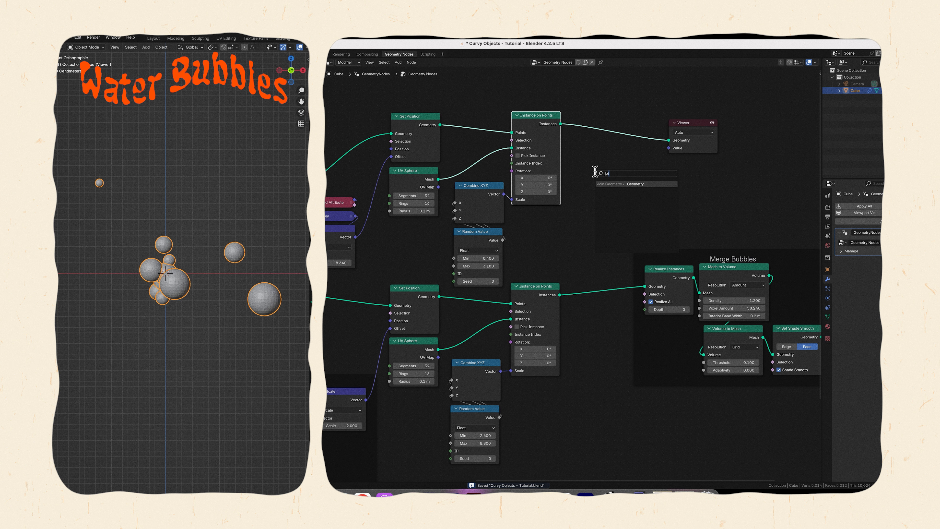
key("Return")
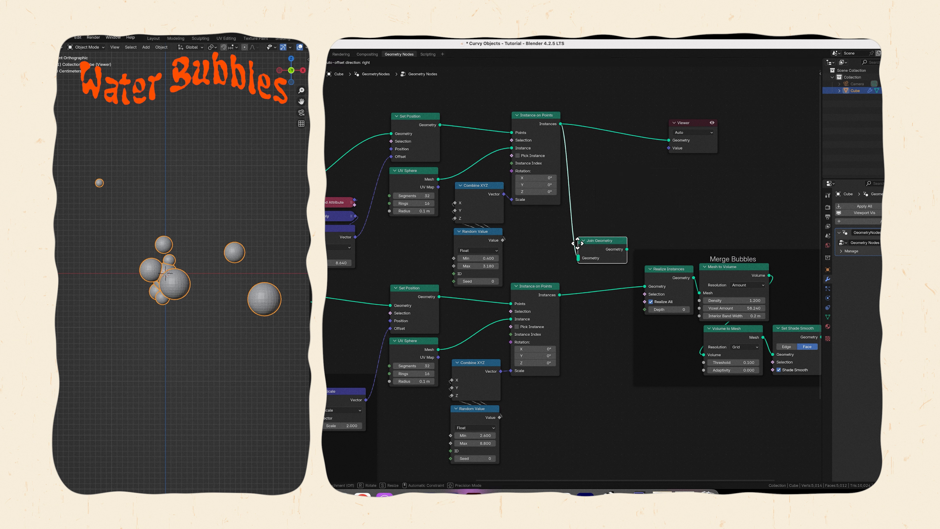
left_click(578, 260)
left_click_drag(560, 296, 645, 286)
key("ctrl+s")
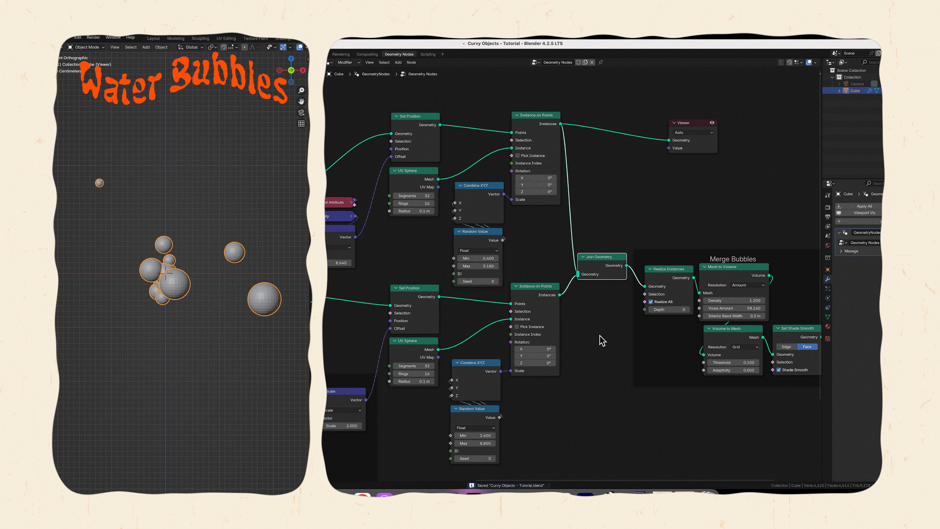
Delete the Viewer node, save the file and play back the merged bubbles animation.
left_click(696, 125)
key("x")
key("ctrl+s")
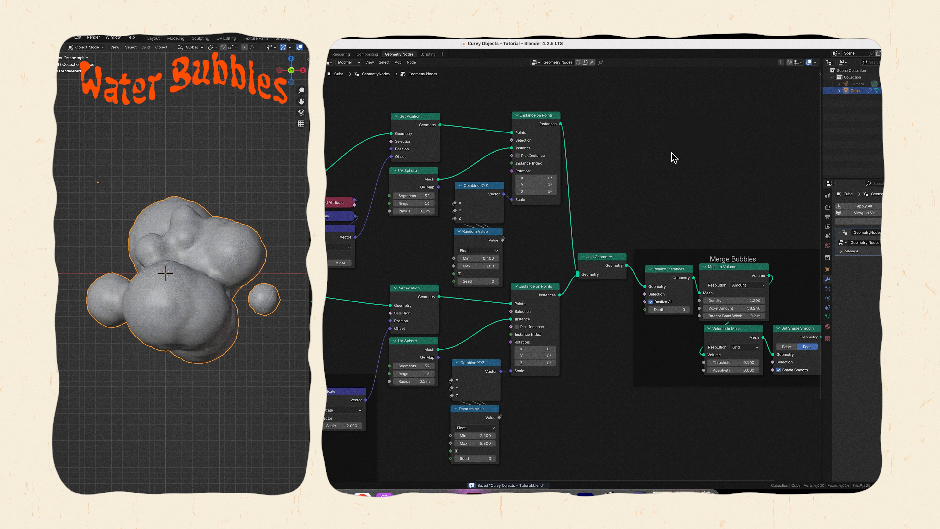
key("space")
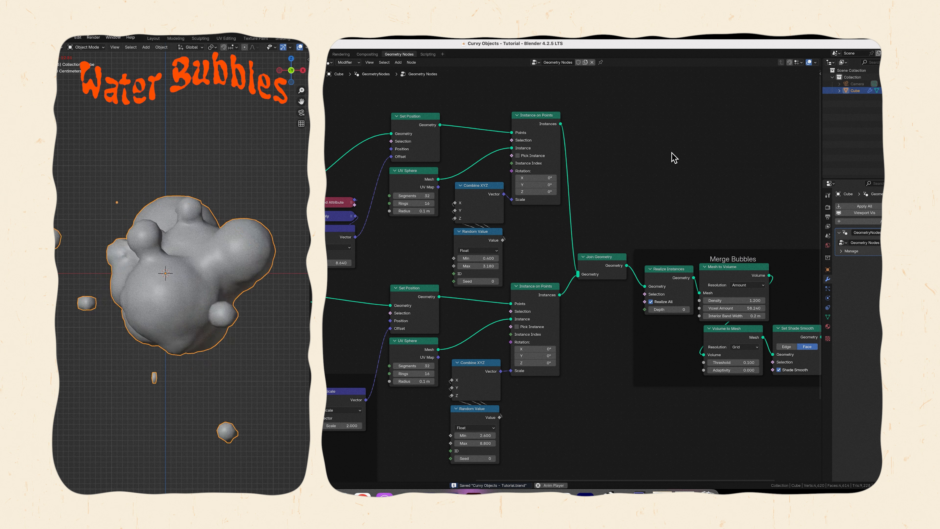
key("space")
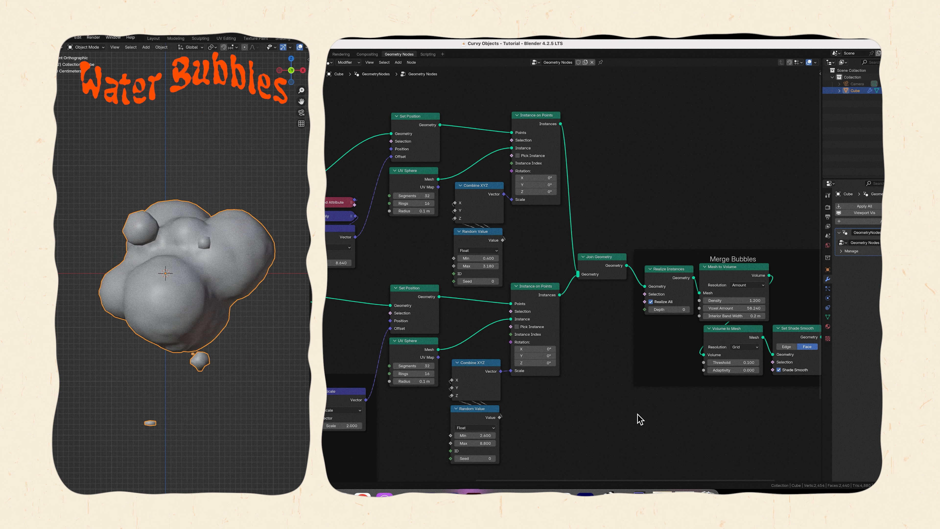
Set the Noise Texture's scale to 1 and save the file.
scroll(632, 421, "up", 3)
scroll(632, 421, "down", 9)
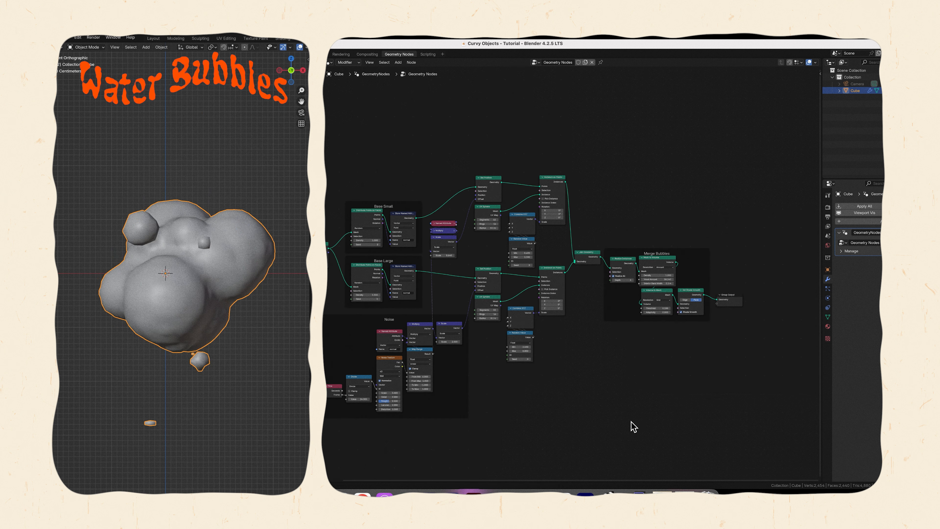
scroll(633, 427, "left", 3)
scroll(464, 407, "up", 5)
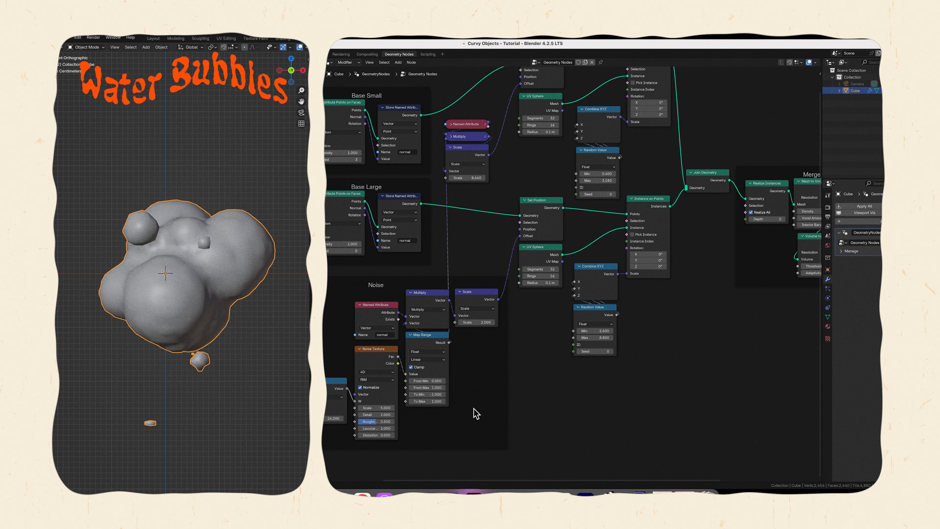
scroll(455, 433, "up", 3)
left_click(387, 404)
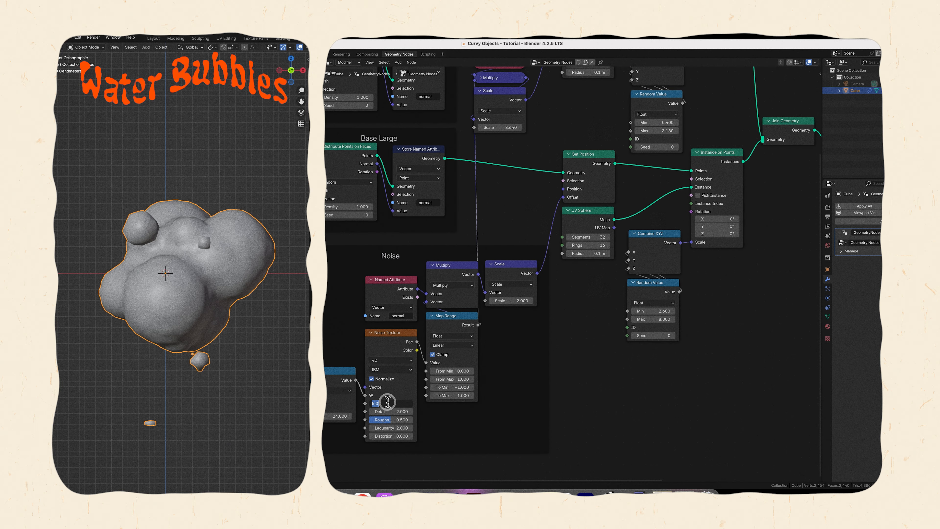
type("1")
key("Return")
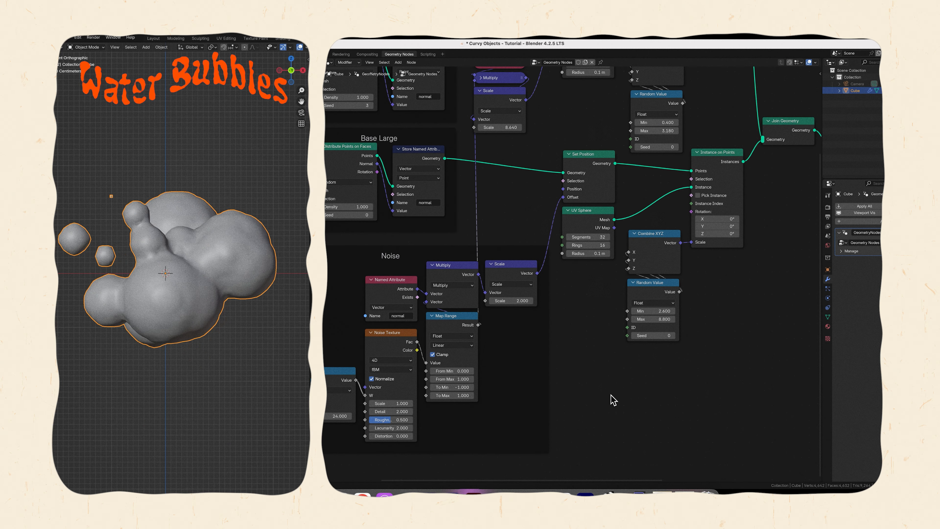
key("ctrl+s")
Play the animation to review the bubbles' motion with the new noise scale.
key("Home")
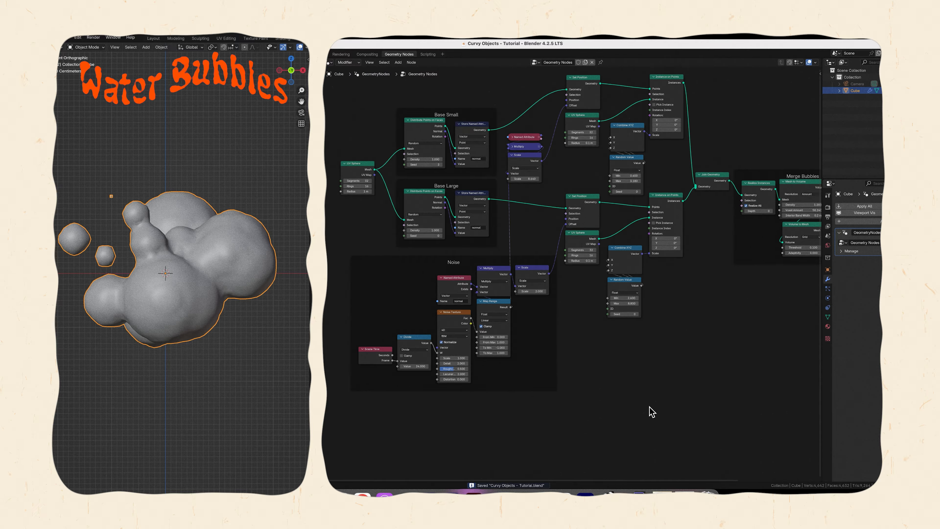
scroll(653, 400, "right", 5)
key("space")
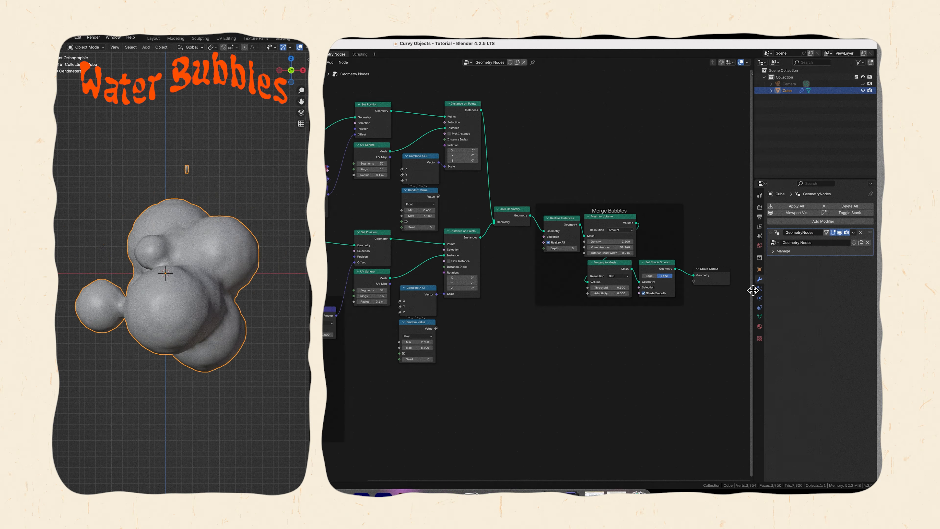
Enlarge the properties area and add a Displace modifier to the Cube after its GeometryNodes modifier.
left_click_drag(753, 291, 351, 298)
left_click(551, 221)
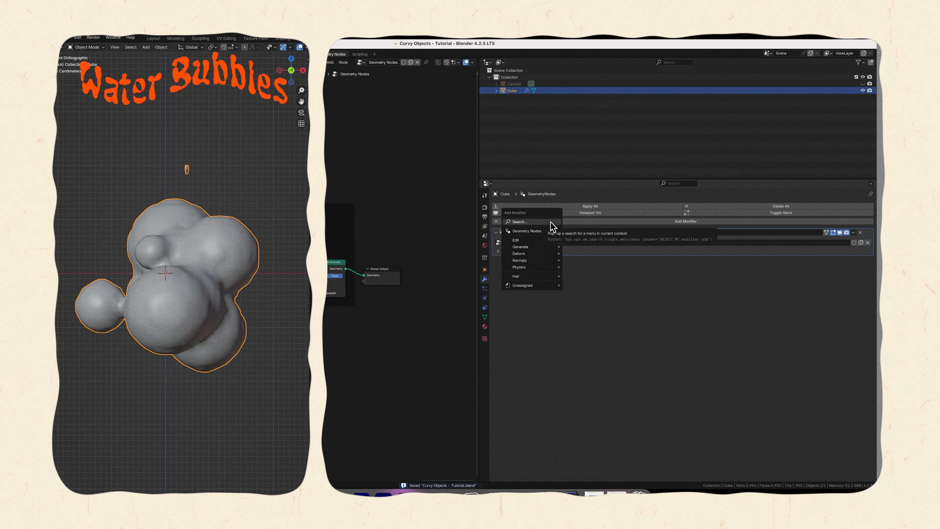
left_click(551, 222)
type("disp")
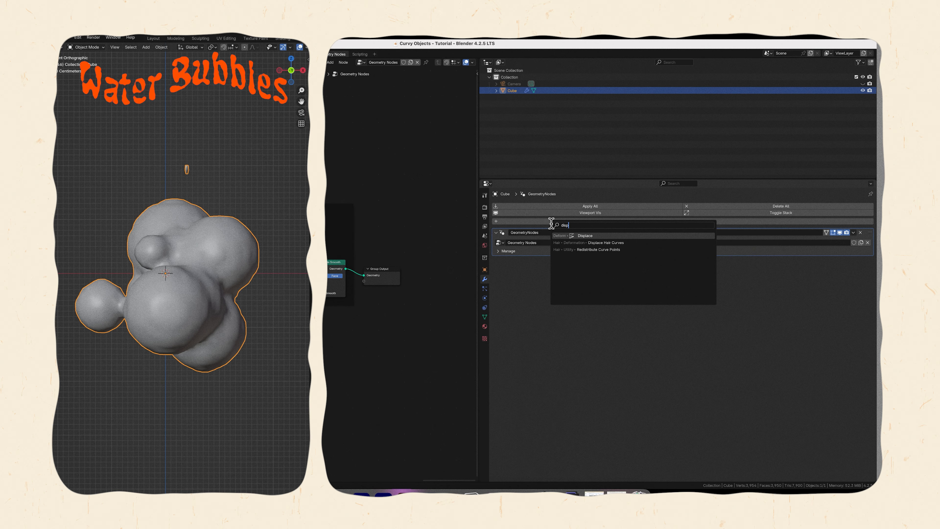
key("Return")
Create a Clouds texture for the Displace modifier with size 2.00 and brightness 1.048.
left_click(539, 270)
left_click(868, 272)
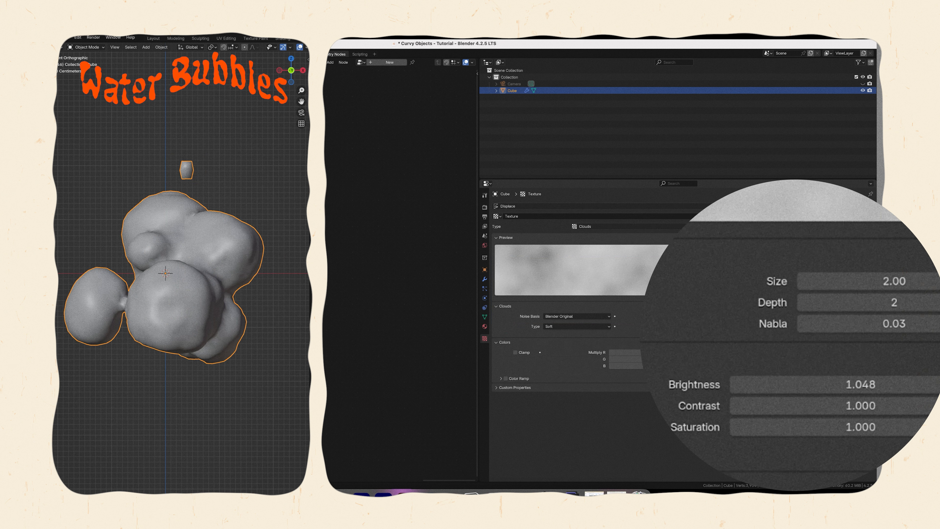
left_click(485, 280)
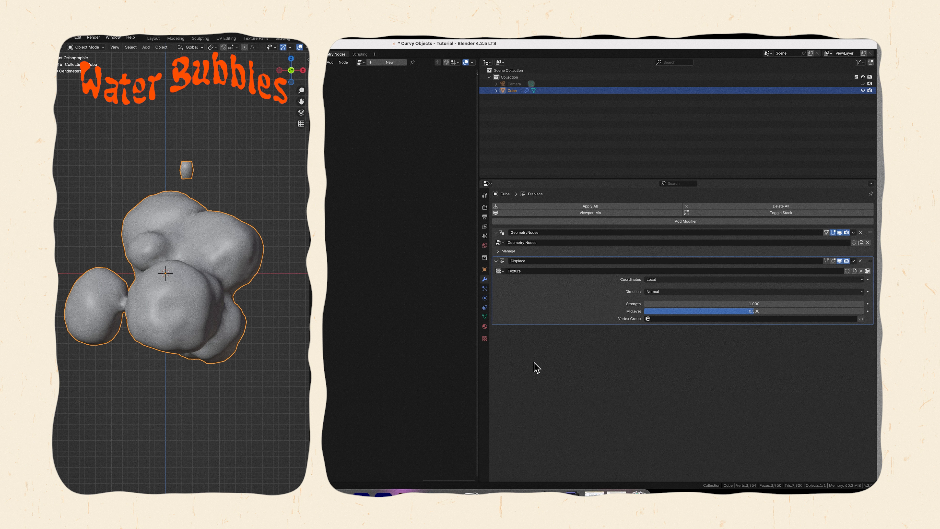
Add a Plain Axes empty at the scene origin.
left_click(383, 497)
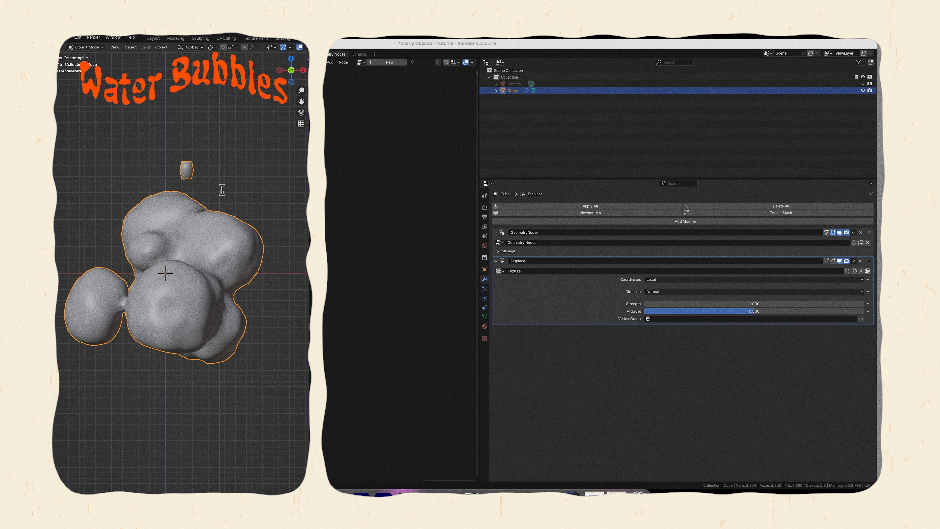
key("shift+a")
mouse_move(169, 129)
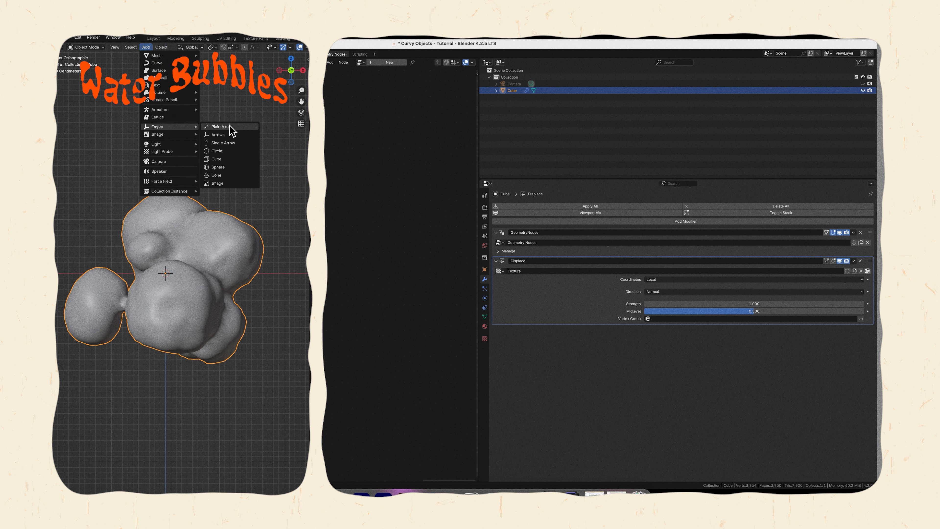
left_click(229, 128)
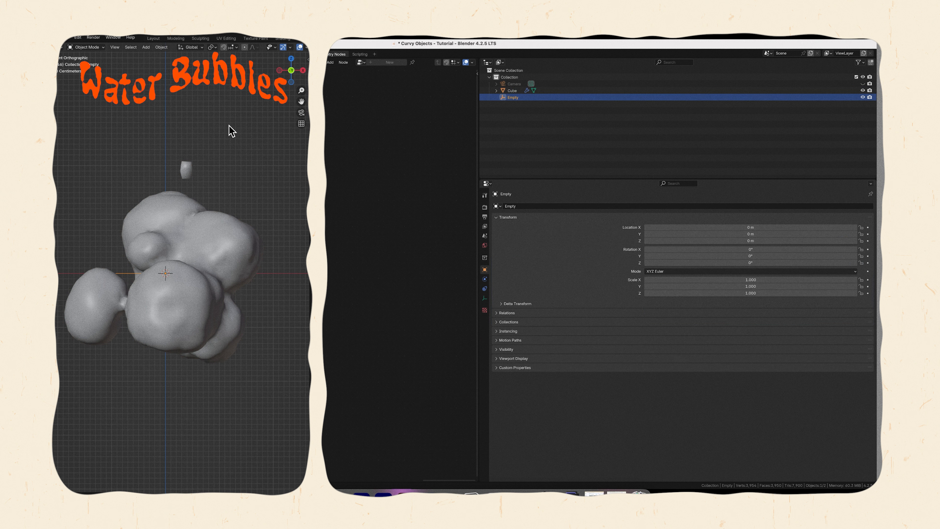
Set the Cube's Displace texture coordinates to Object, using Empty as the reference object.
left_click(242, 245)
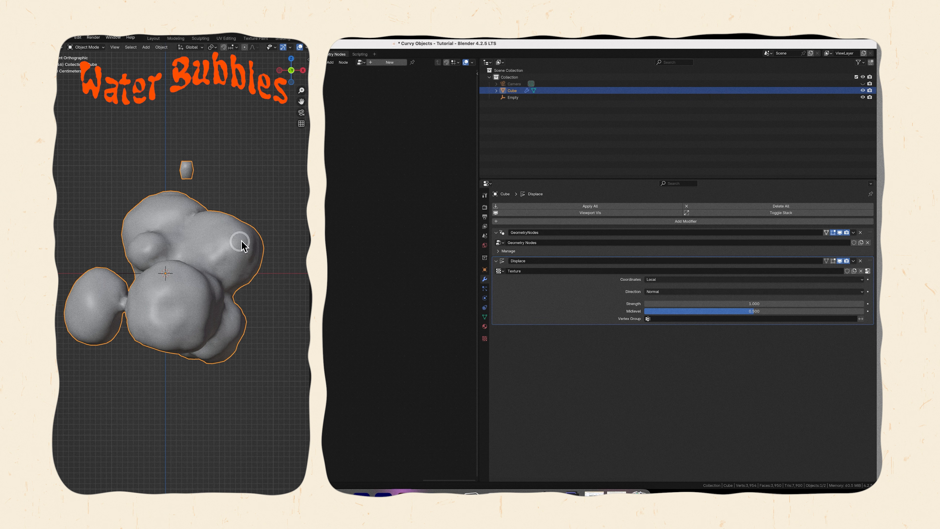
left_click(664, 279)
left_click(651, 309)
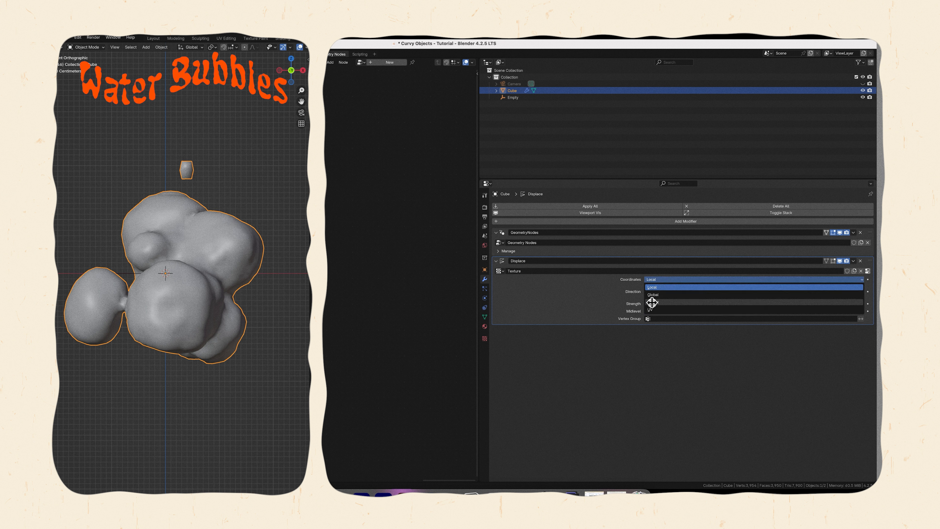
left_click(657, 287)
left_click(658, 304)
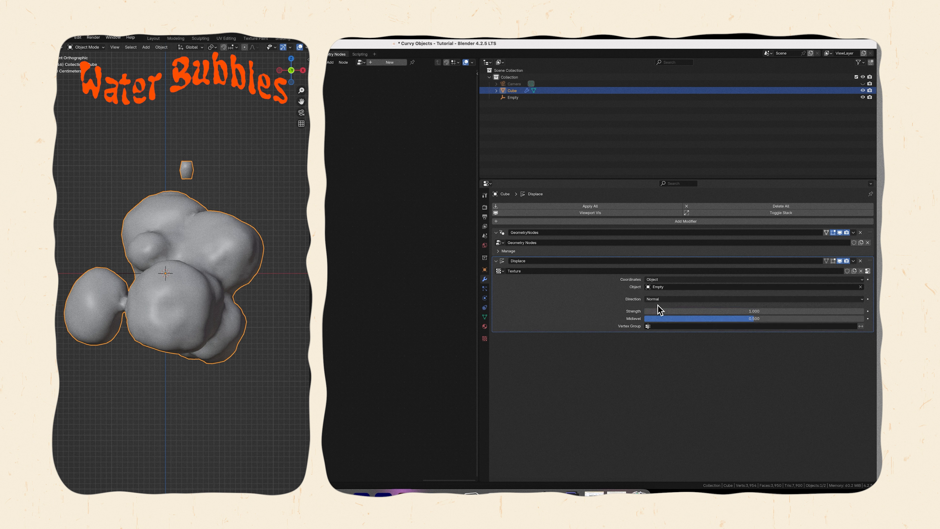
Move the empty to about X -0.50 m and Z 0.64 m to shift the displacement.
left_click(177, 227)
key("g")
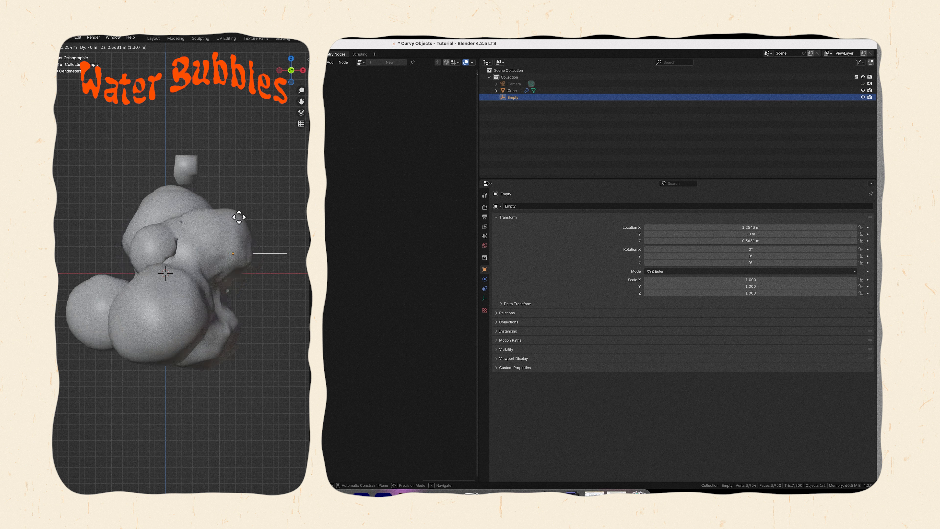
left_click(148, 252)
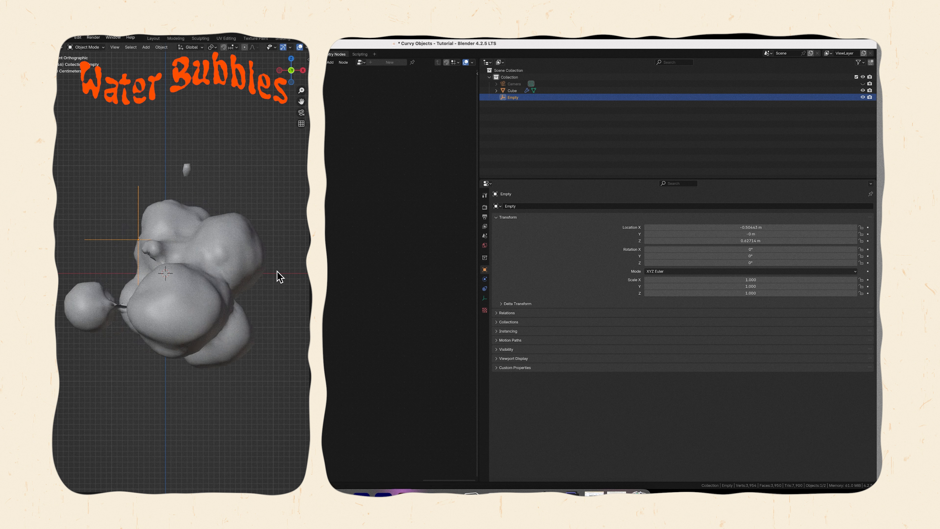
Undo the empty's last move and add a Subdivision modifier to the Cube with viewport and render levels of 1.
key("super+z")
left_click(258, 257)
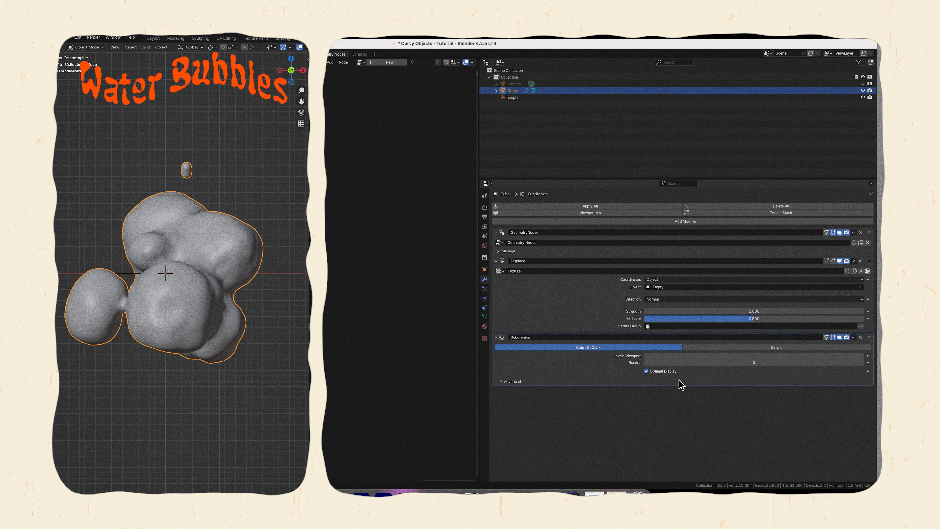
left_click(750, 362)
key("Return")
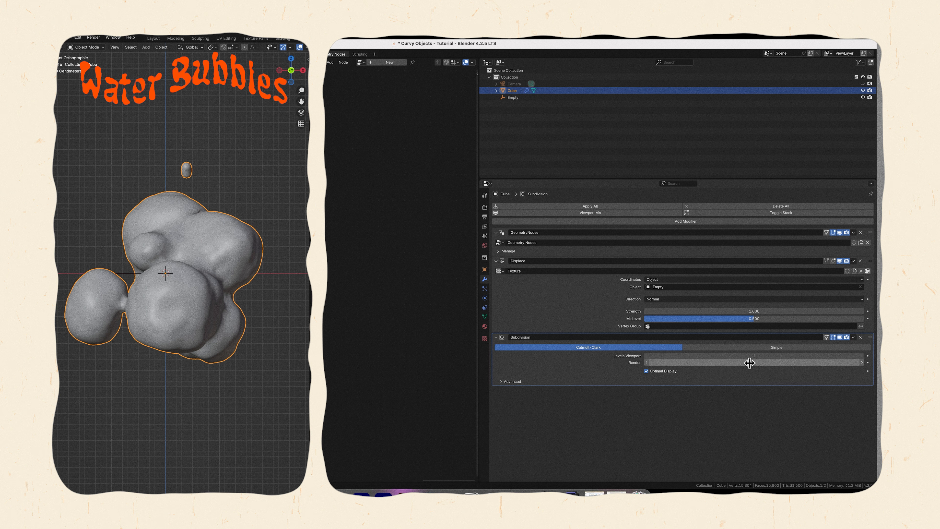
left_click(840, 338)
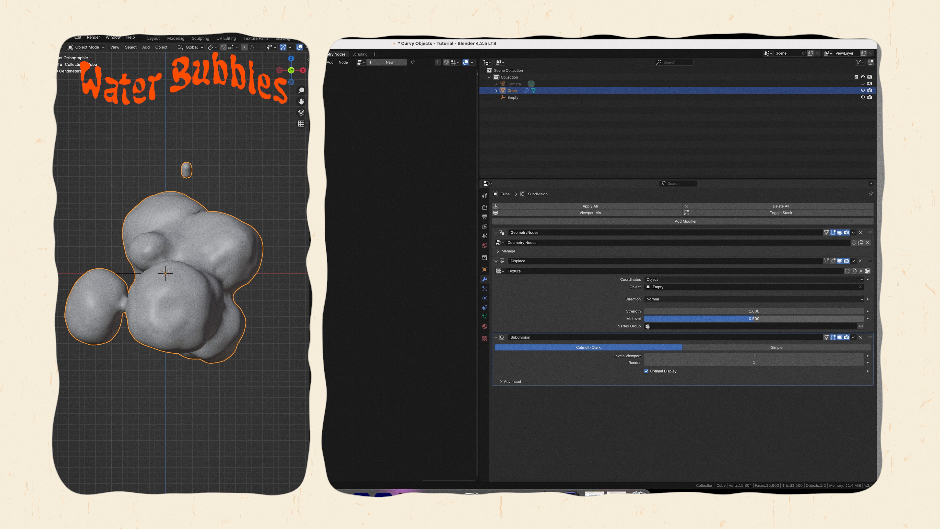
Add a Bezier curve to the scene and delete all of its default vertices.
left_click(146, 47)
mouse_move(157, 63)
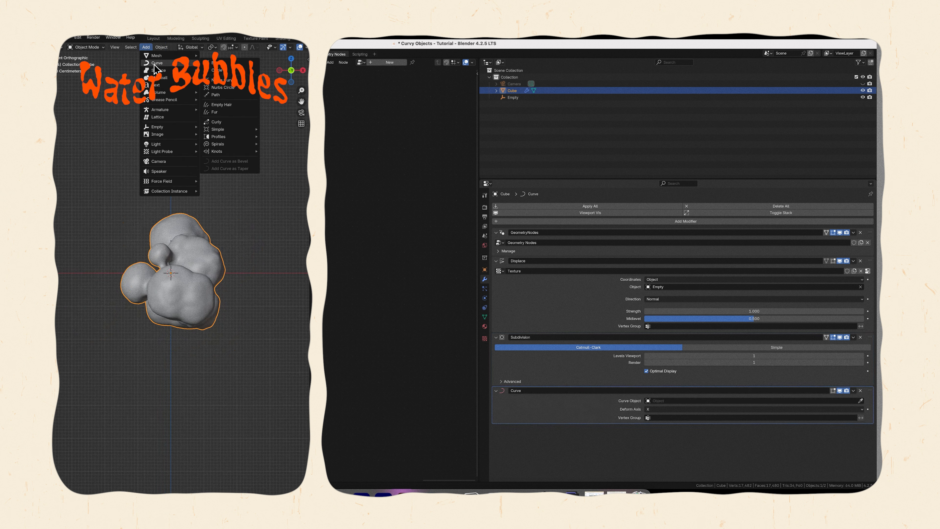
left_click(230, 62)
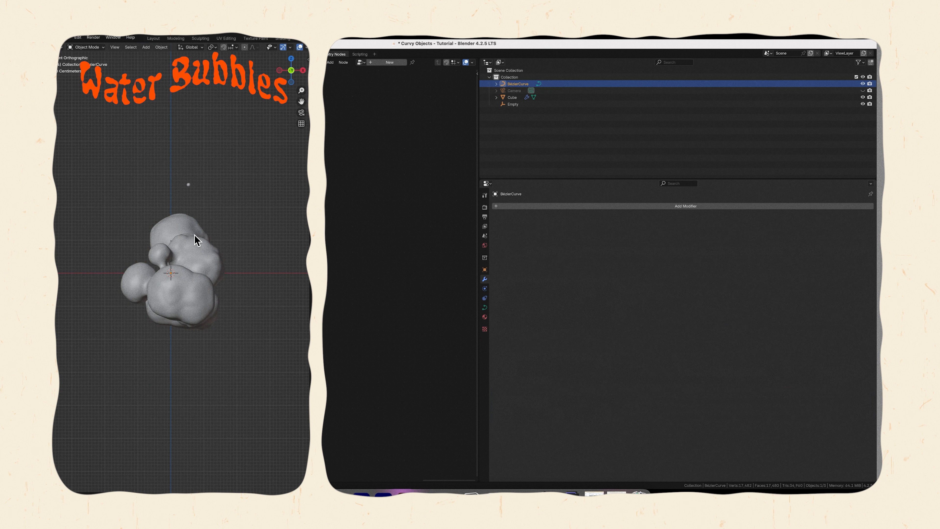
key("x")
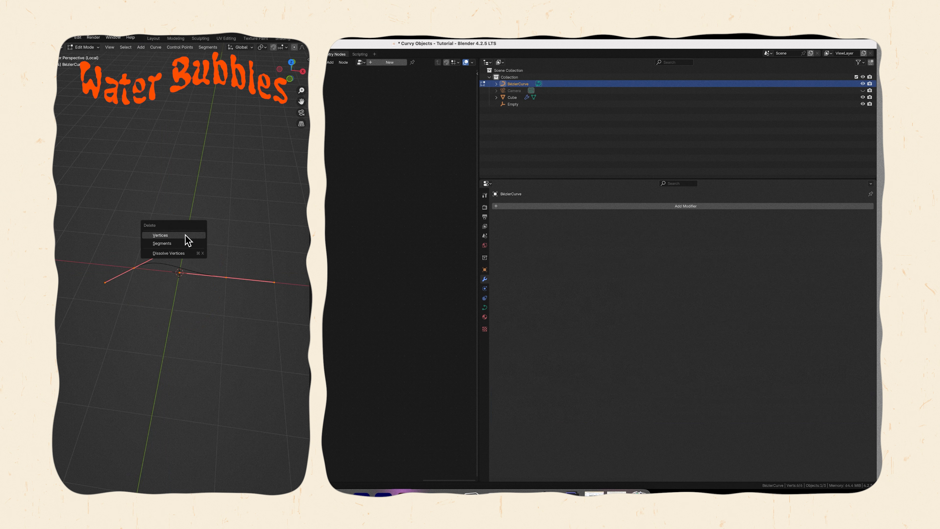
left_click(185, 236)
Draw a long wavy vertical curve freehand in front view inside the emptied Bezier curve object.
key("KP_1")
key("t")
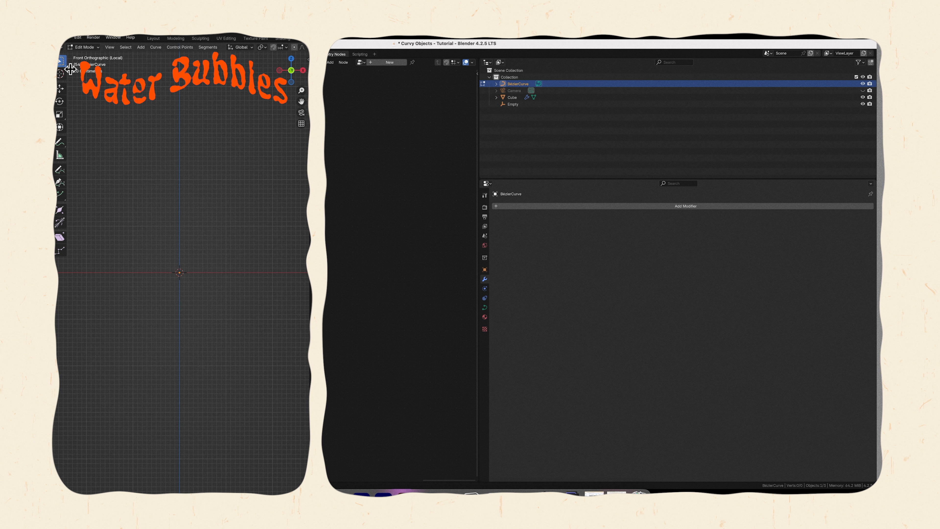
left_click(60, 171)
mouse_move(162, 129)
left_mouse_down()
mouse_move(212, 326)
mouse_move(150, 418)
mouse_move(172, 469)
left_mouse_up()
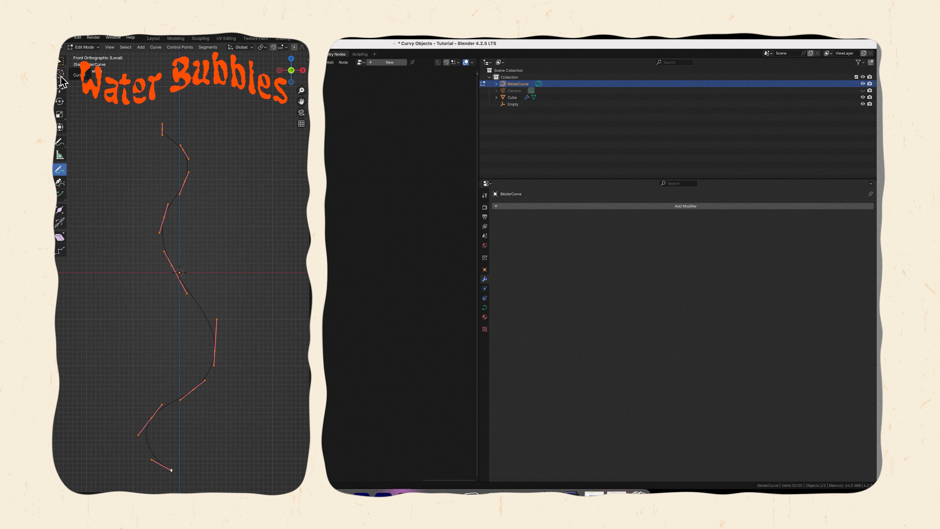
left_click(91, 47)
left_click(89, 39)
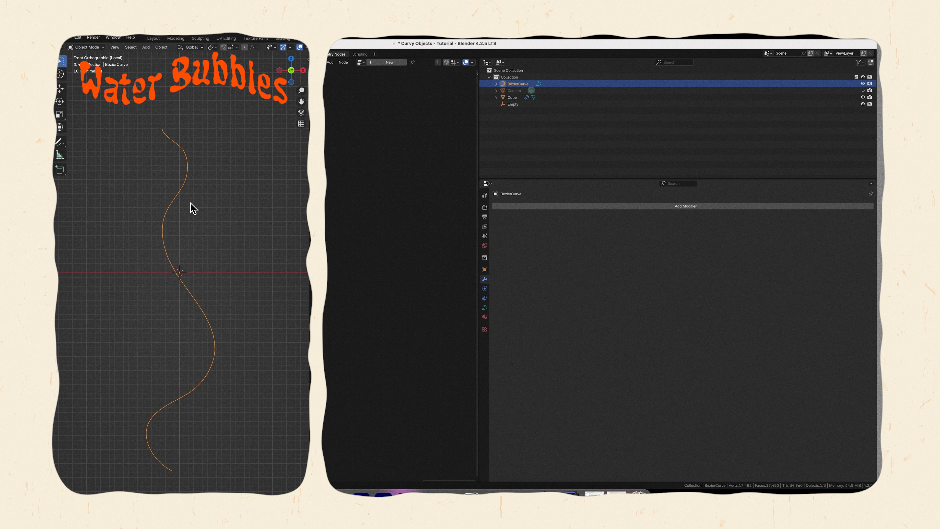
Move all points of the wavy curve up by about 0.6 m along Z.
key("Tab")
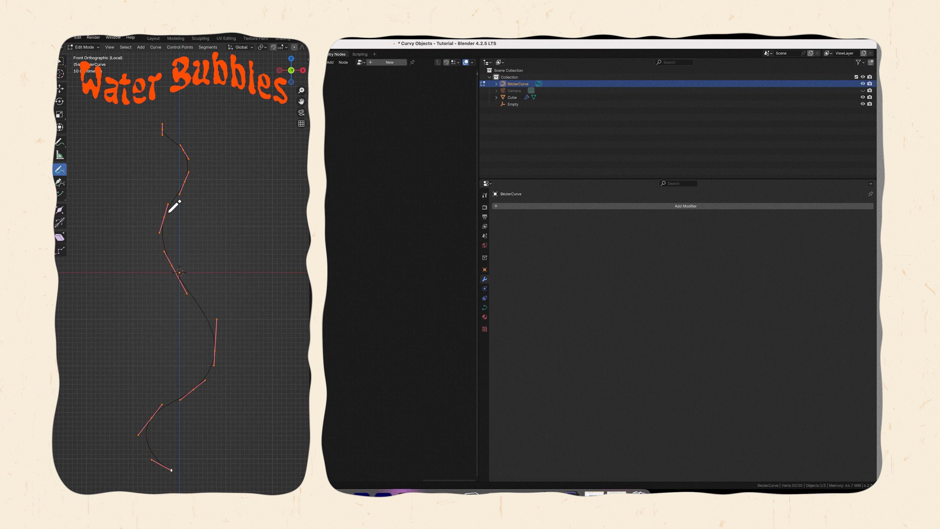
key("g")
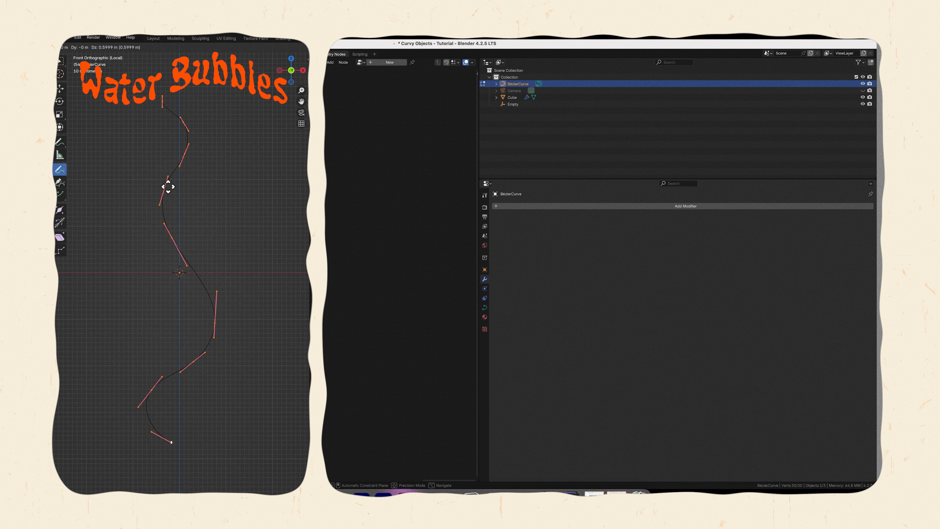
left_click(168, 185)
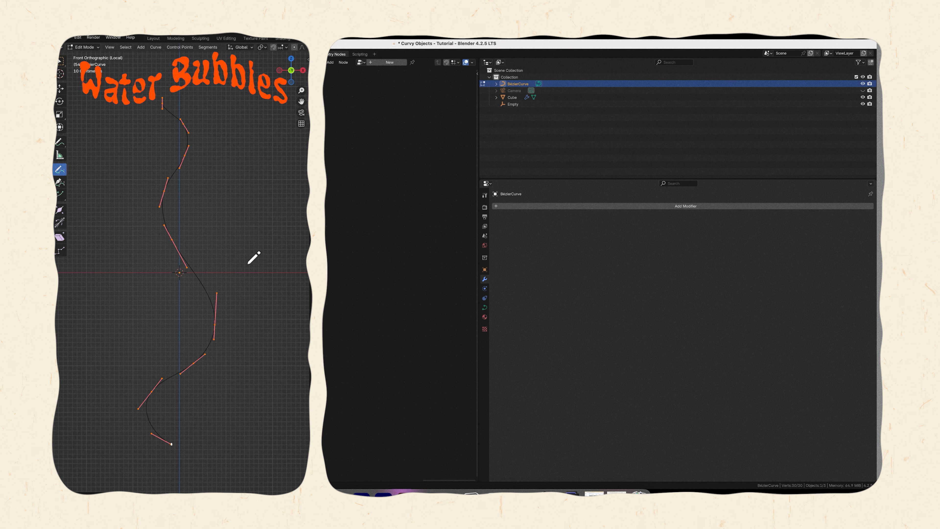
key("Tab")
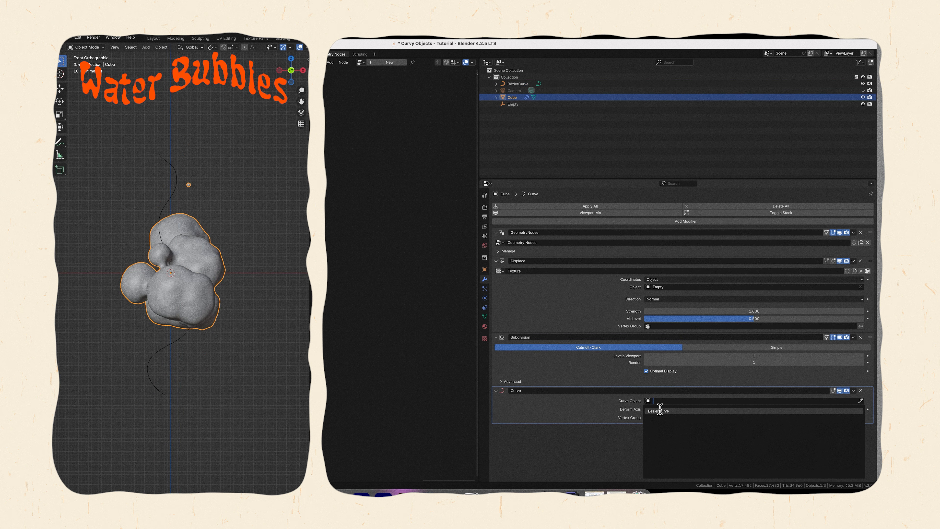
Assign BezierCurve to the Cube's Curve modifier with deform axis Z, and save the file.
left_click(661, 410)
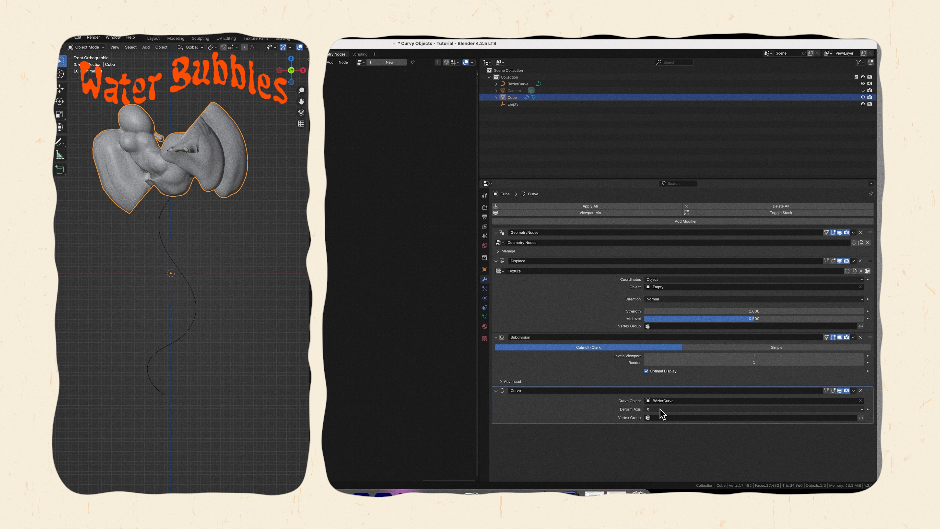
left_click(660, 410)
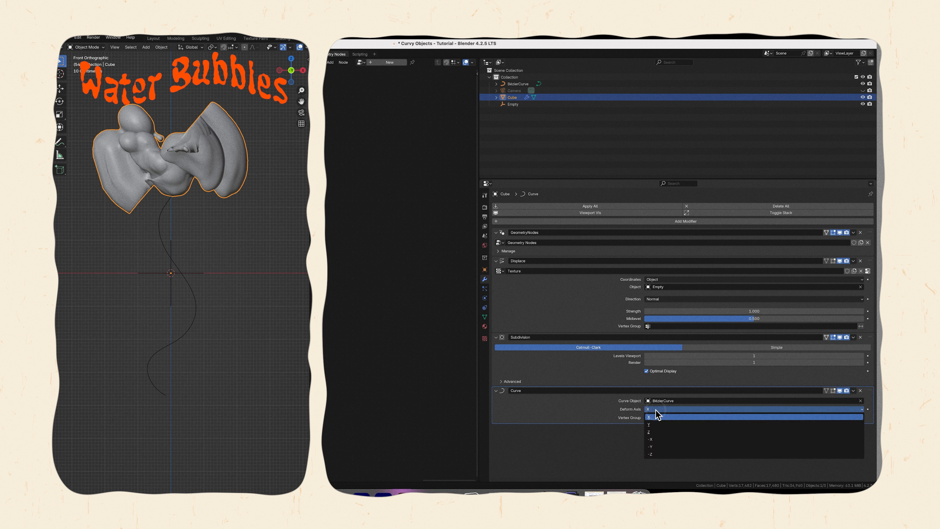
left_click(657, 454)
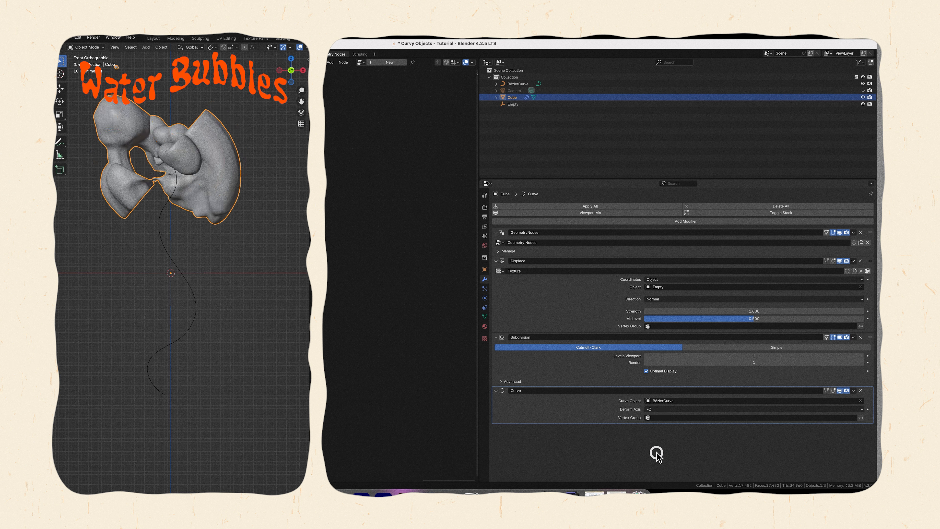
left_click(657, 409)
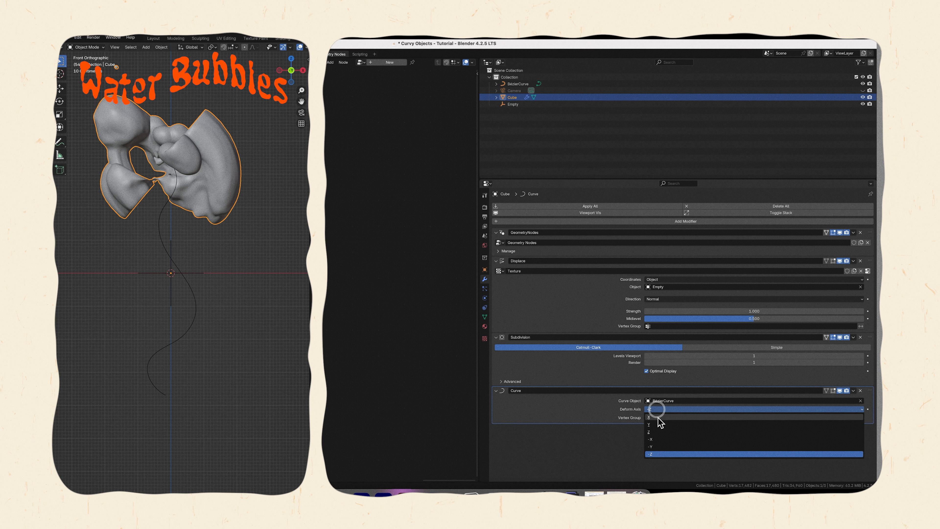
left_click(658, 433)
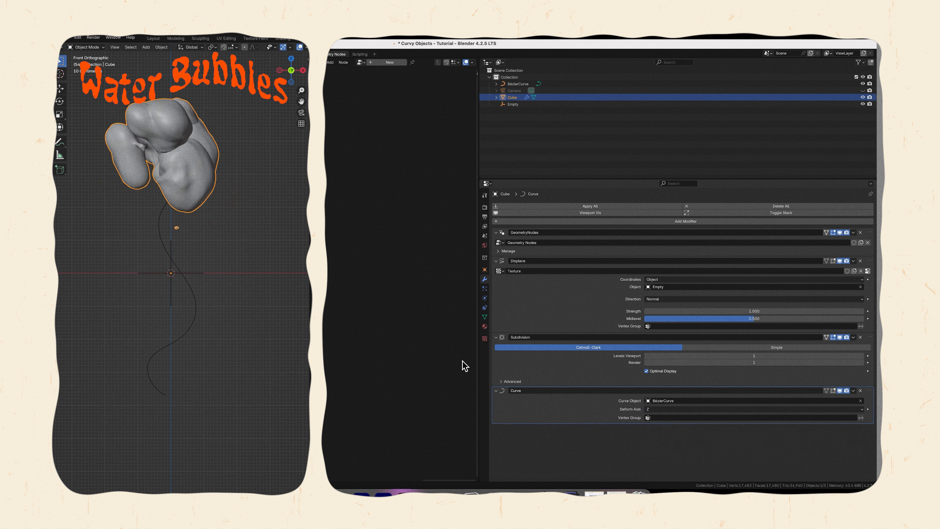
key("ctrl+s")
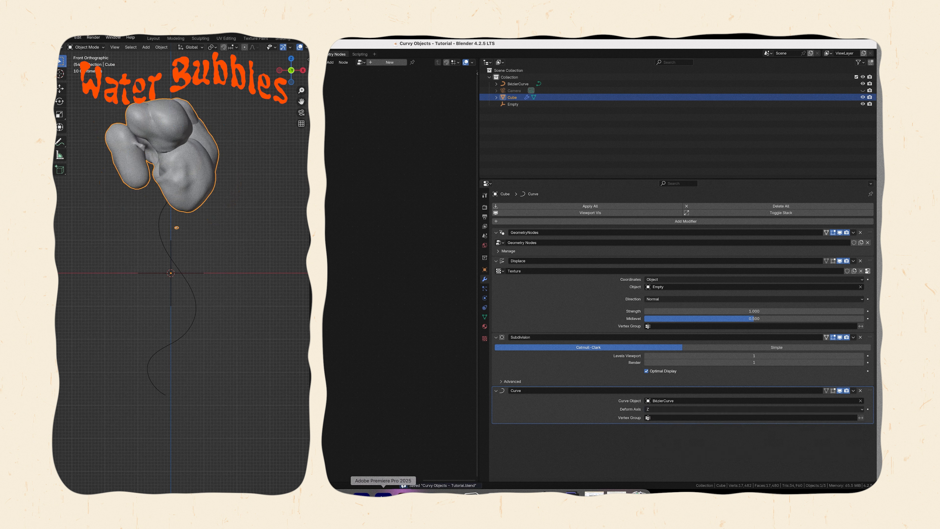
Raise the Cube to Z 4.5 m and set its origin to the 3D cursor.
left_click(484, 269)
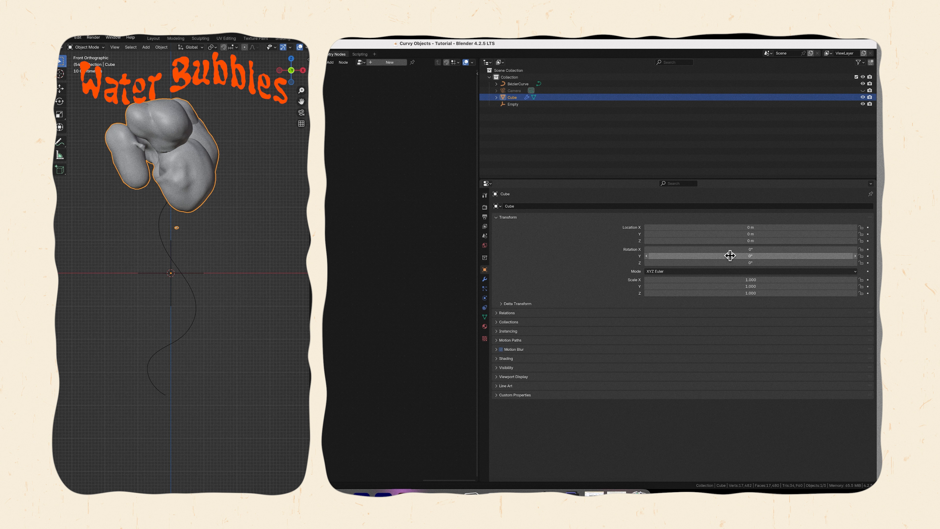
left_click_drag(733, 242, 792, 250)
left_click(162, 47)
mouse_move(173, 64)
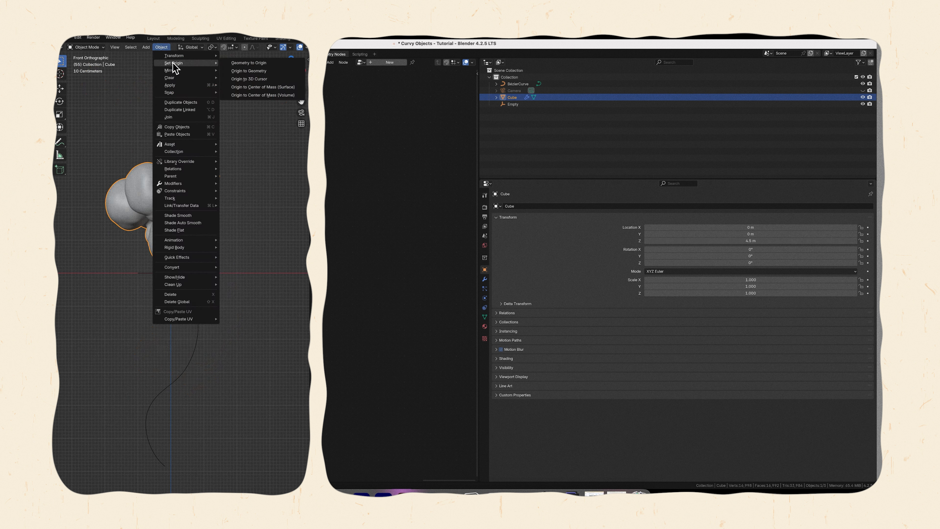
left_click(265, 79)
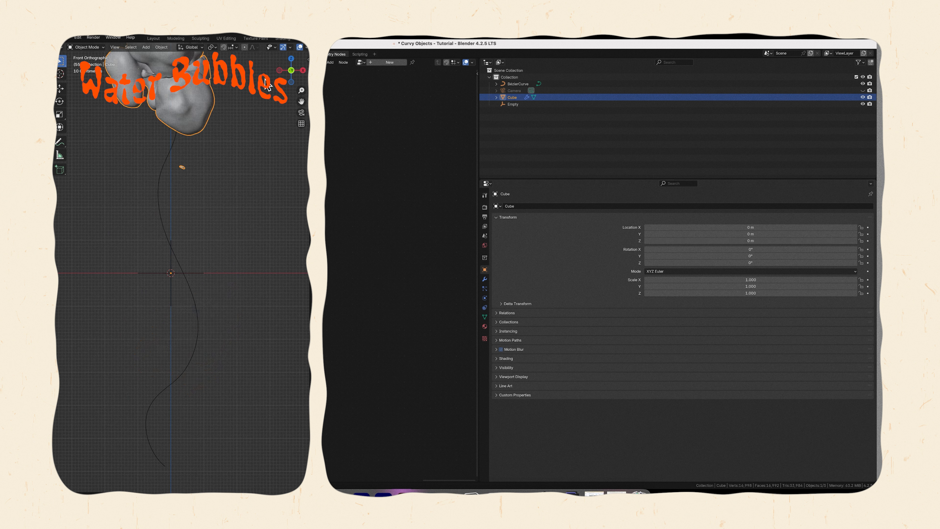
Slide the Cube's bubbles along the Bezier curve by adjusting the Cube's Z location.
scroll(197, 245, "down", 2)
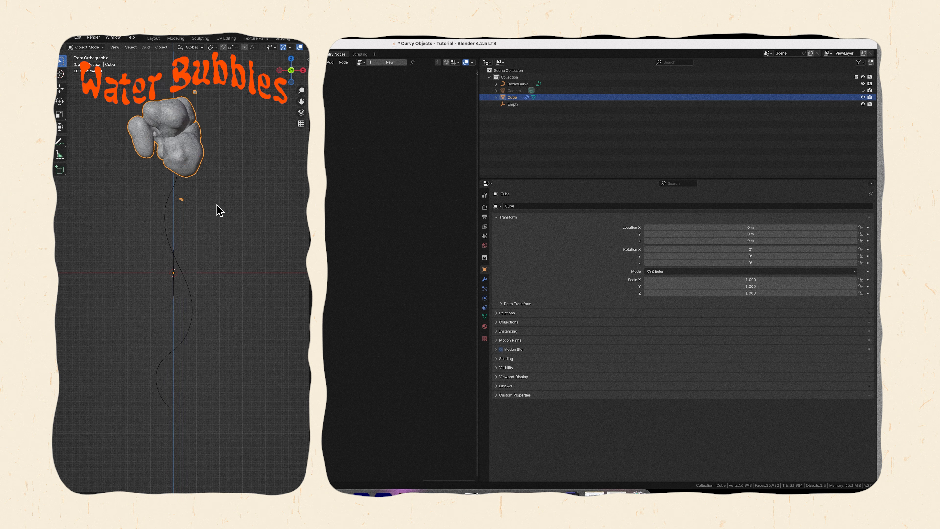
left_click_drag(216, 181, 221, 202, "alt+shift")
middle_click_drag(206, 255, 180, 296)
left_click(174, 236)
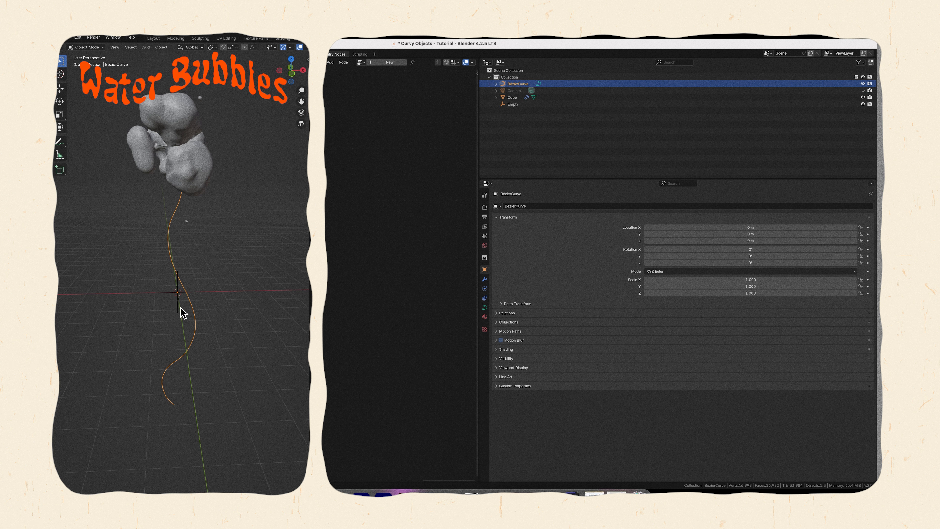
key("KP_1")
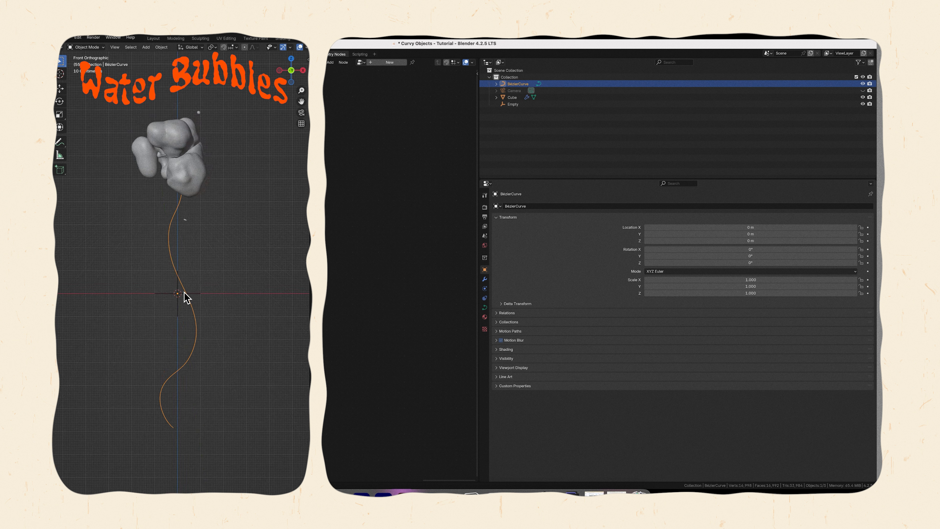
left_click(188, 159)
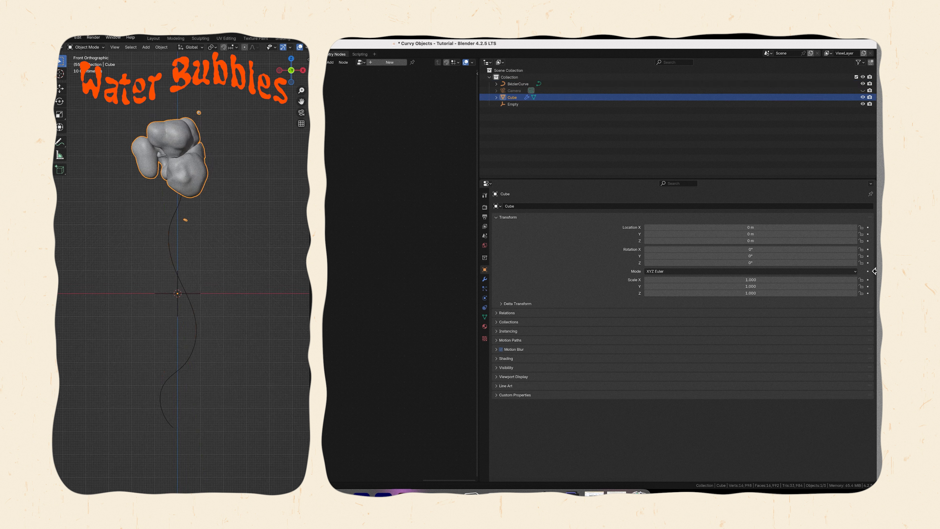
left_click_drag(683, 241, 785, 252)
left_click_drag(731, 250, 711, 250)
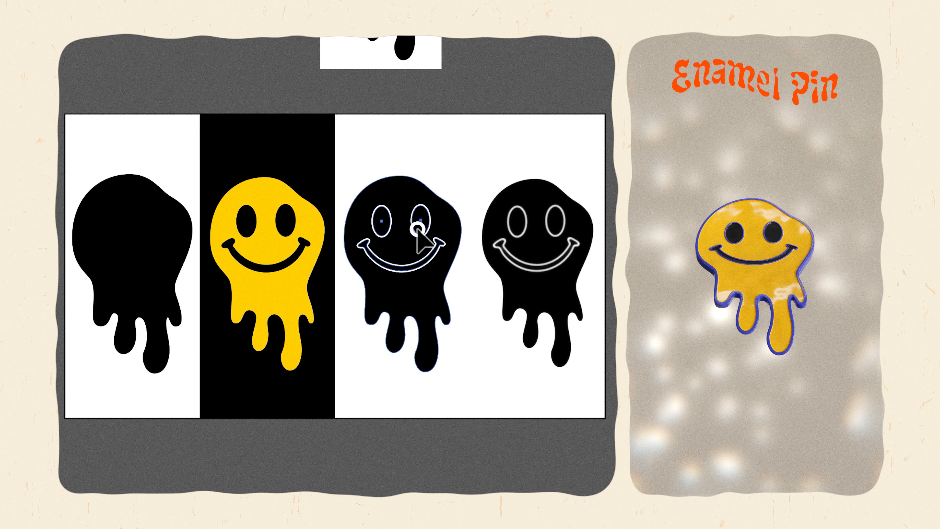
left_click(417, 219)
left_click(538, 274)
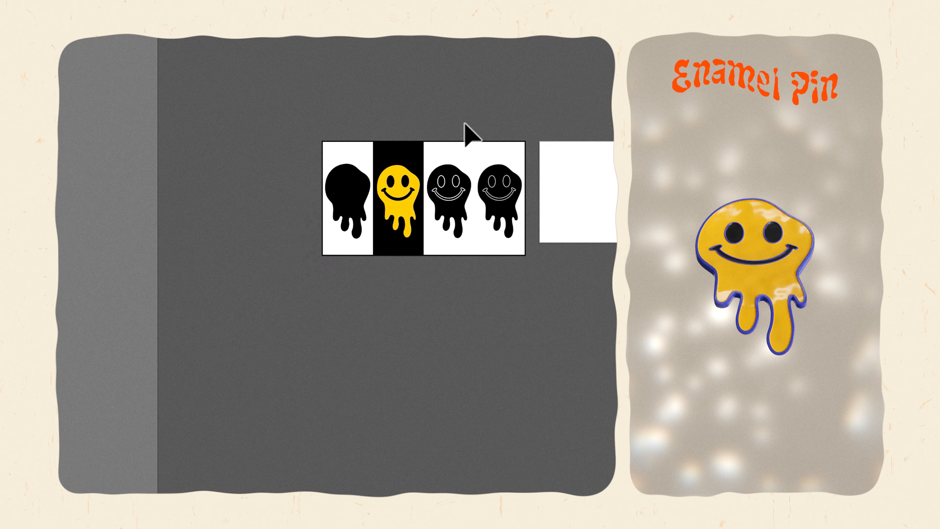
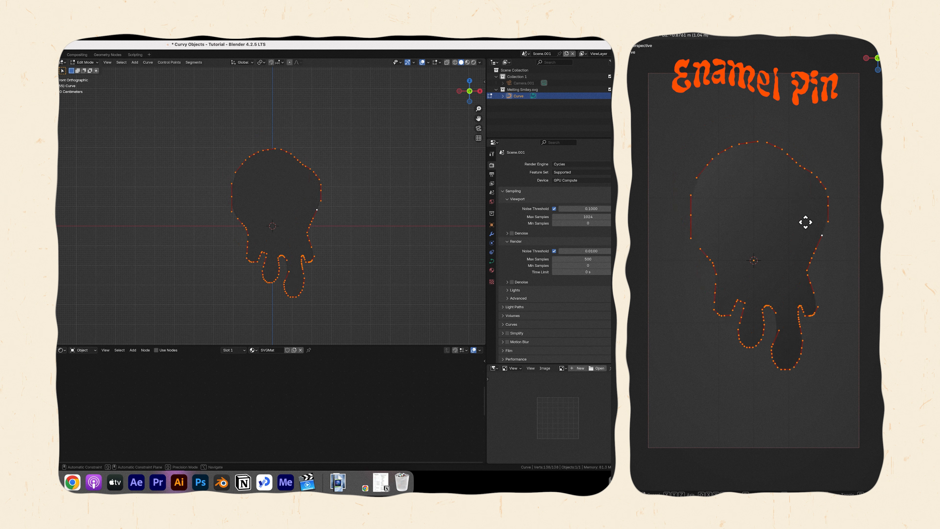
Add a Decimate modifier to the melting smiley outline curve and set its mode to Planar.
left_click(520, 166)
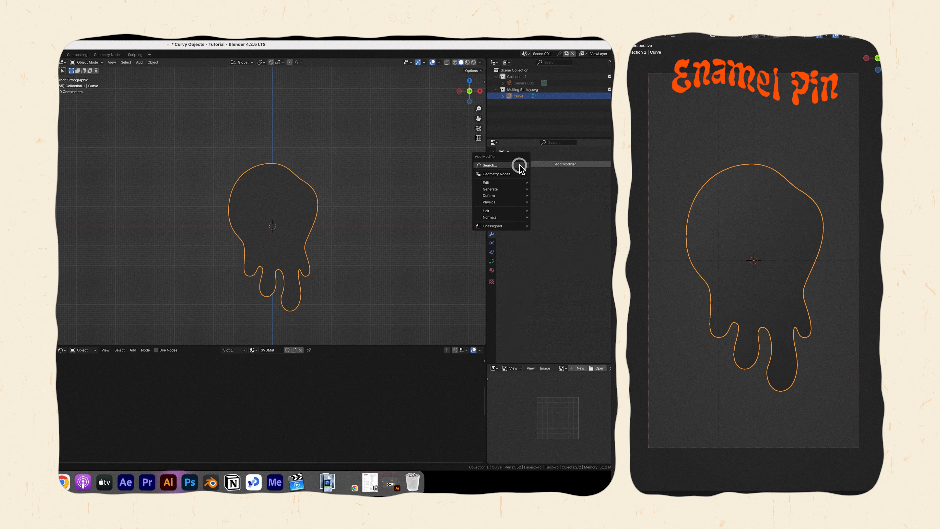
left_click(519, 165)
type("dec")
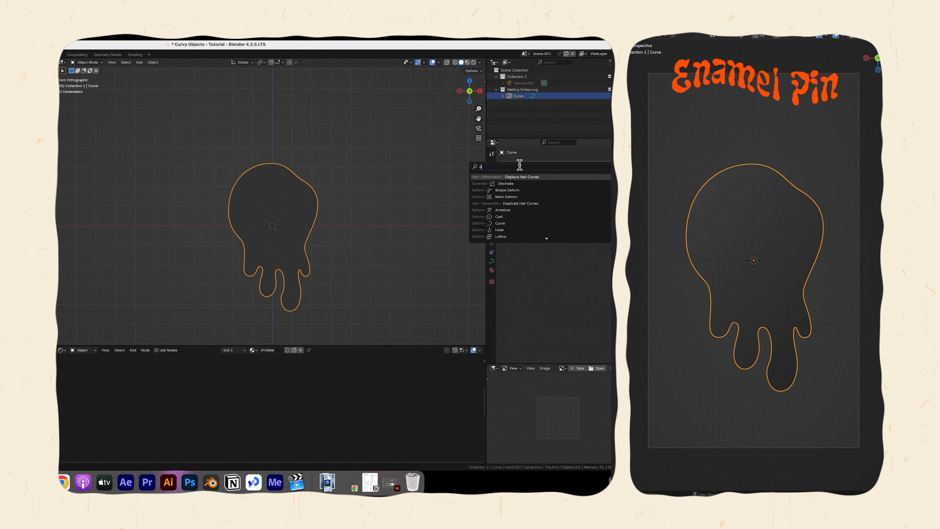
key("Return")
left_click(607, 199)
Add a Solidify modifier to thicken the outline shape and convert the curve to a mesh.
left_click(569, 179)
type("sol")
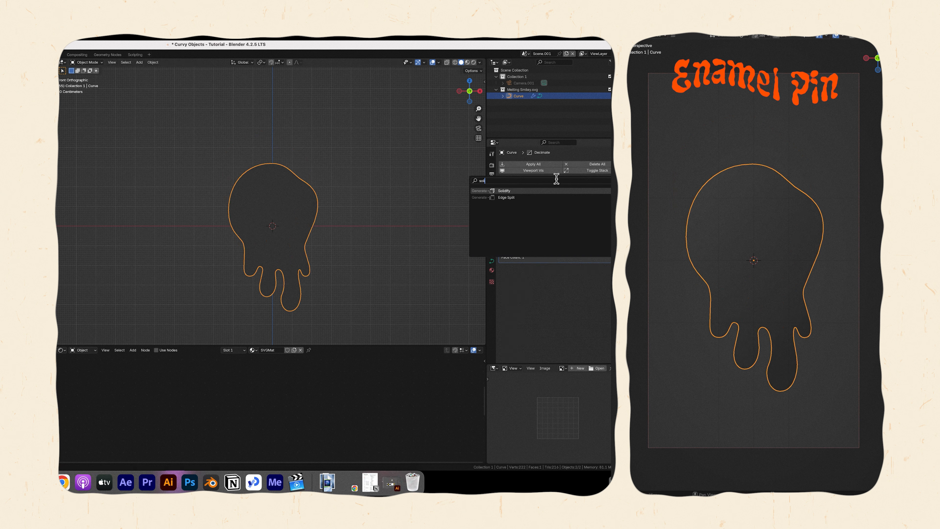
key("Return")
middle_click_drag(305, 225, 311, 236)
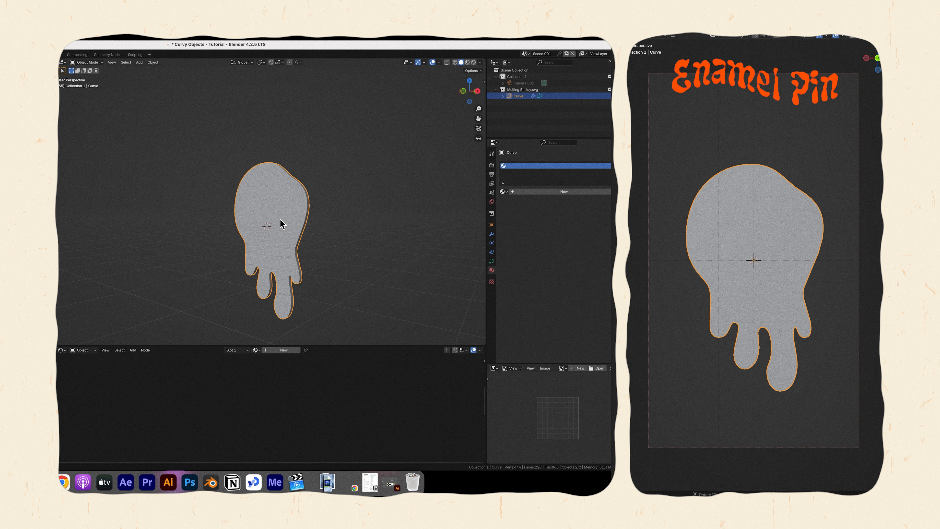
right_click(282, 223)
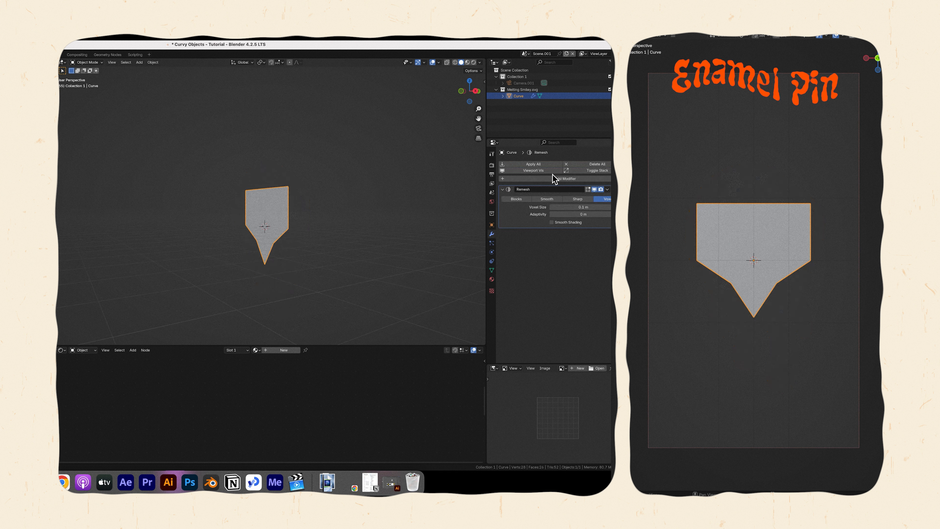
Set the Remesh modifier to Sharp with octree depth 6, and turn on the wireframe overlay.
left_click(578, 199)
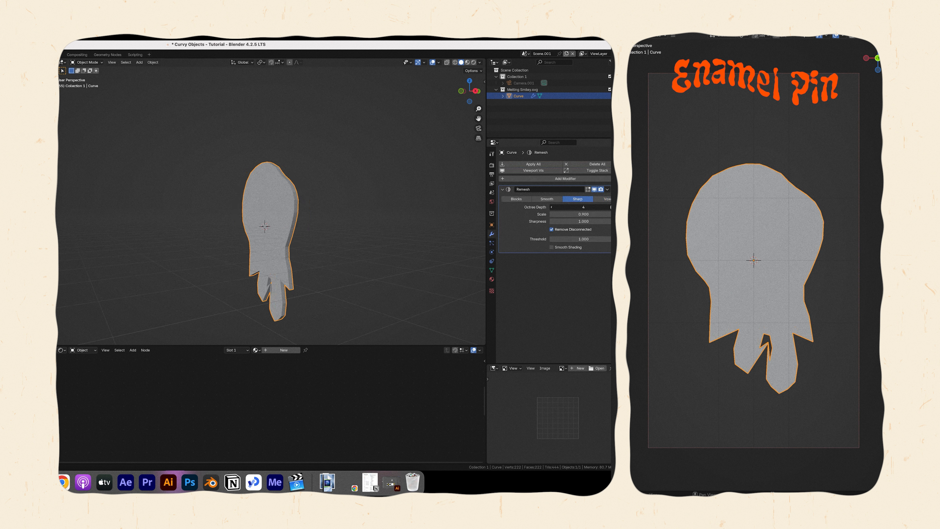
left_click(609, 207)
left_click(608, 207)
left_click(439, 62)
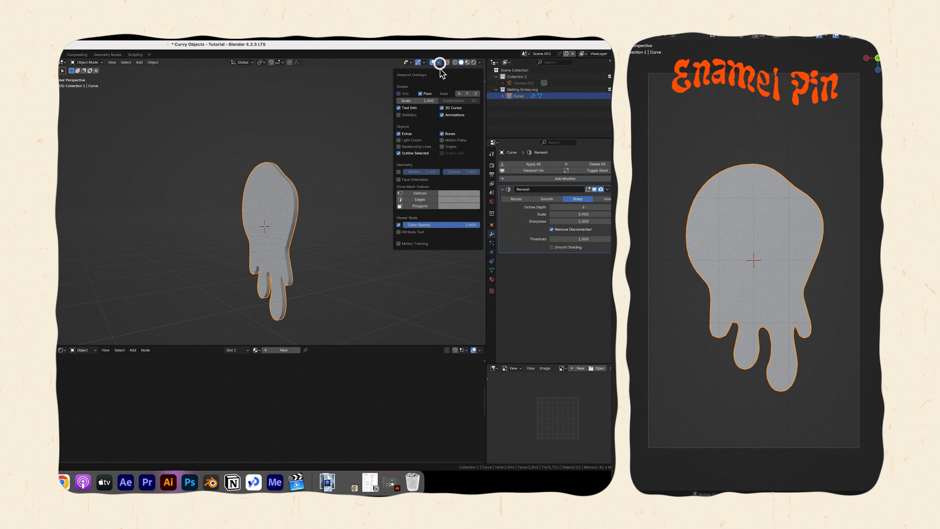
left_click(399, 171)
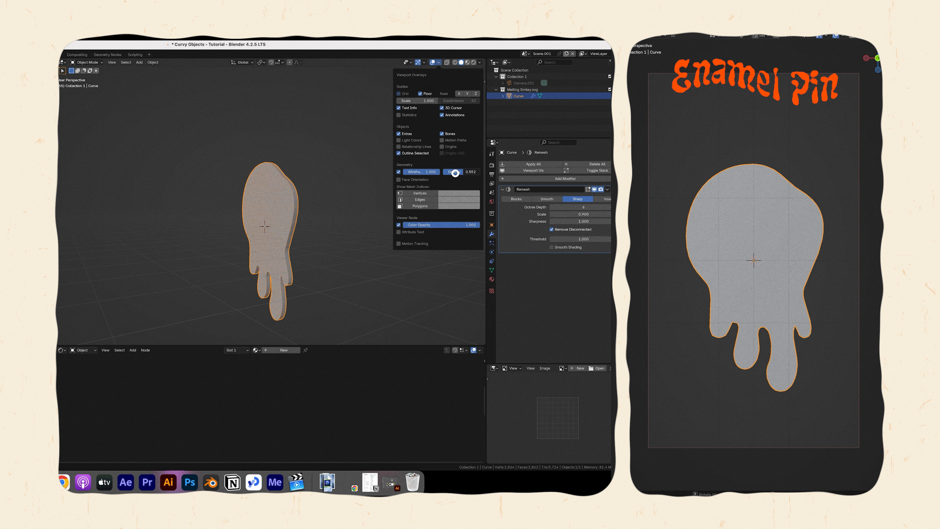
Turn off Remove Disconnected, raise the octree depth to 7, and apply the Remesh modifier.
left_click(552, 229)
left_click(609, 207)
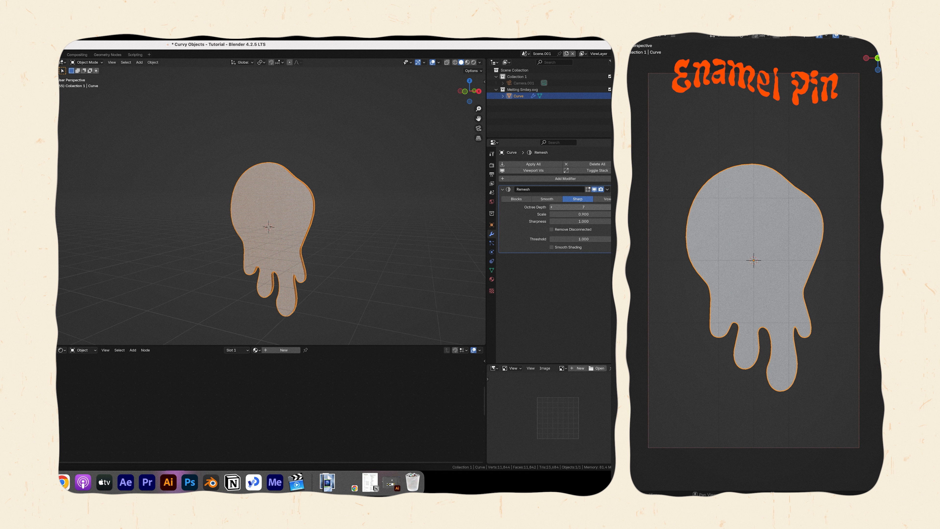
left_click(608, 190)
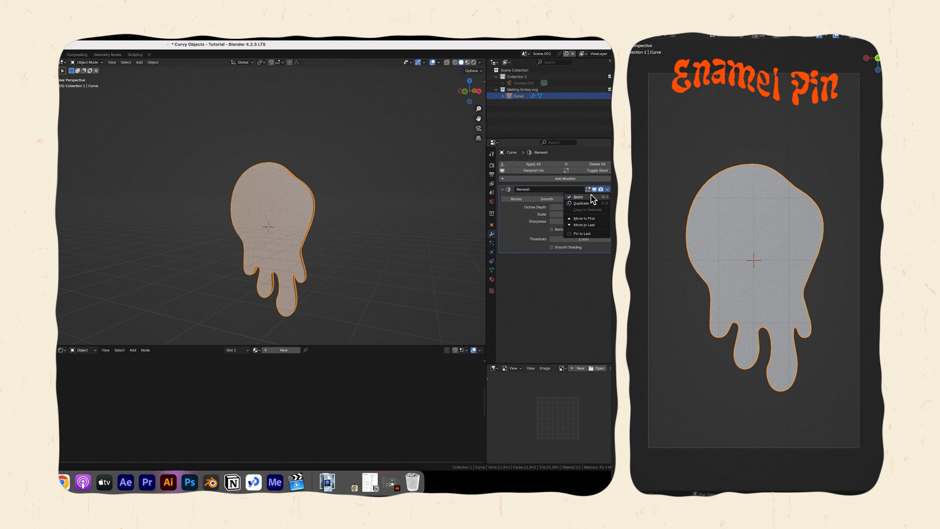
left_click(592, 196)
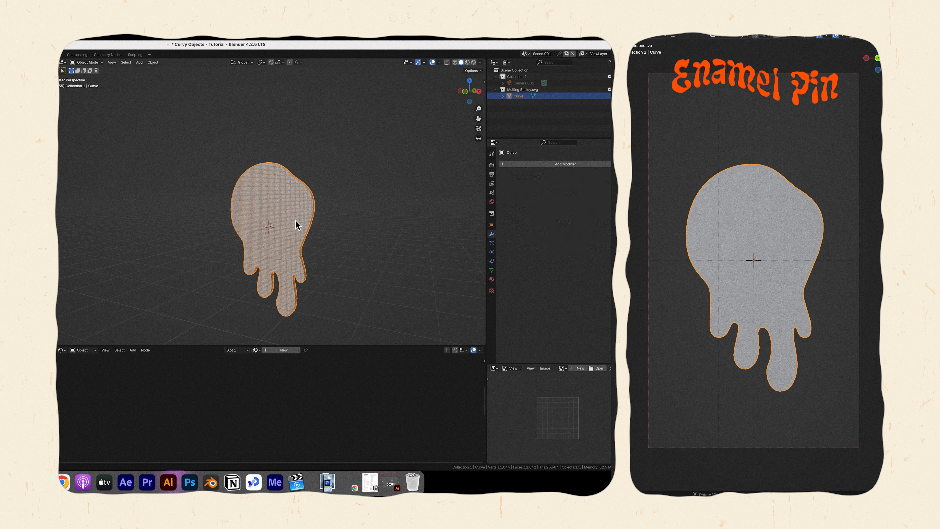
Select the whole mesh in front view and unwrap it with Project from View.
key("Tab")
key("KP_1")
key("a")
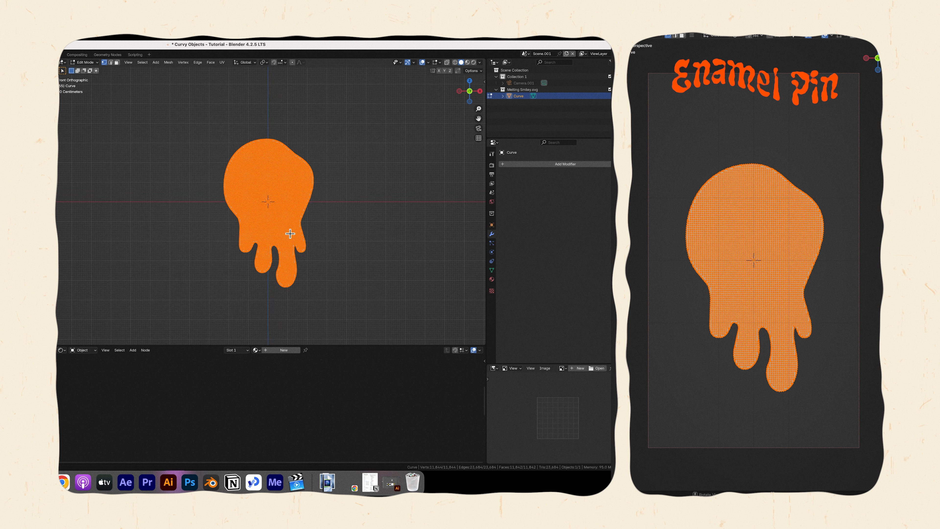
key("u")
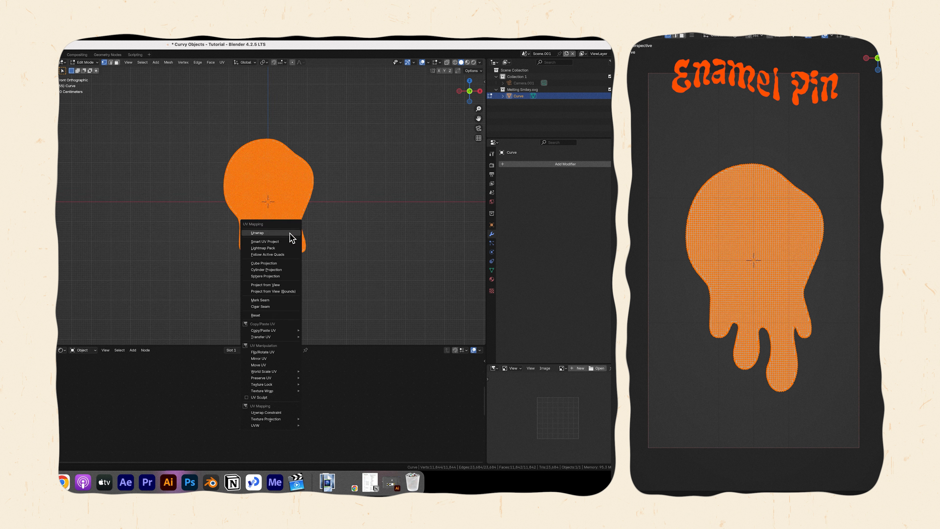
left_click(274, 284)
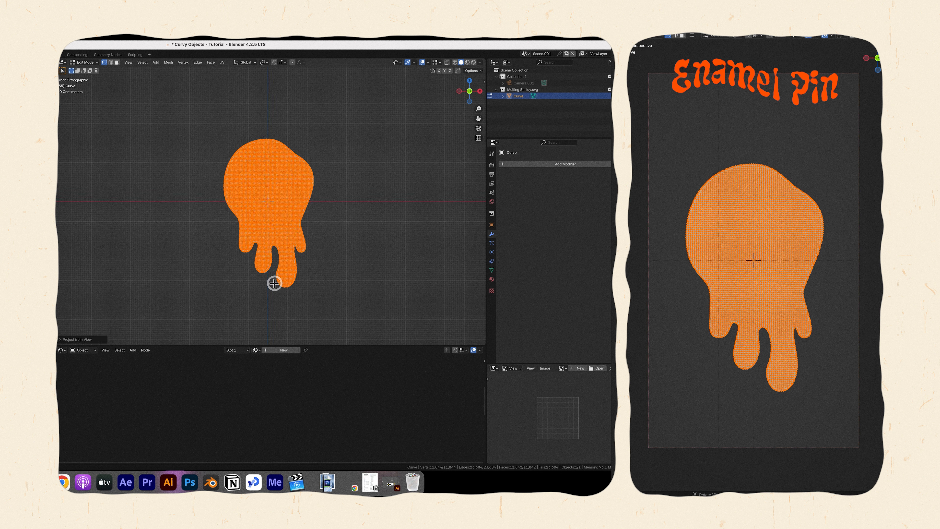
Check the projected UV layout in the UV editor, restore that area to the 3D Viewport, and return to Object Mode.
scroll(810, 263, "down", 2)
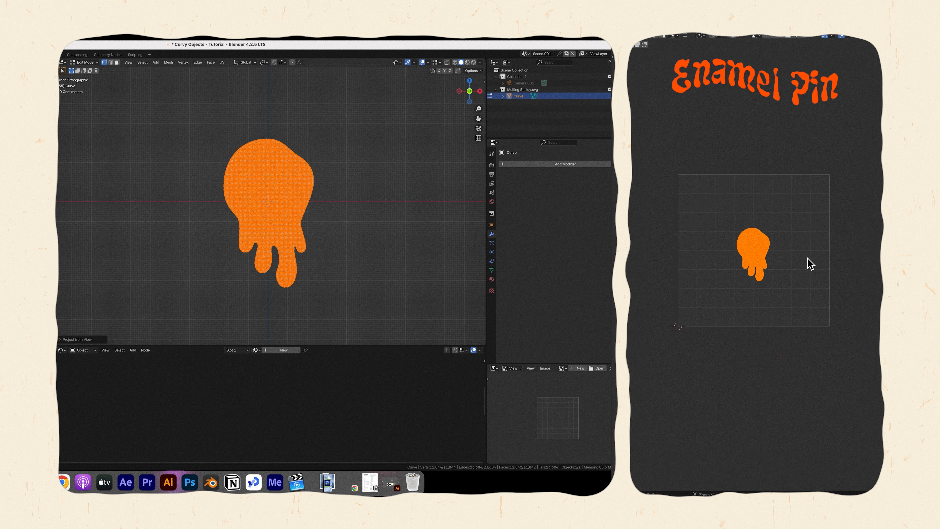
scroll(809, 264, "up", 4)
scroll(808, 264, "down", 1)
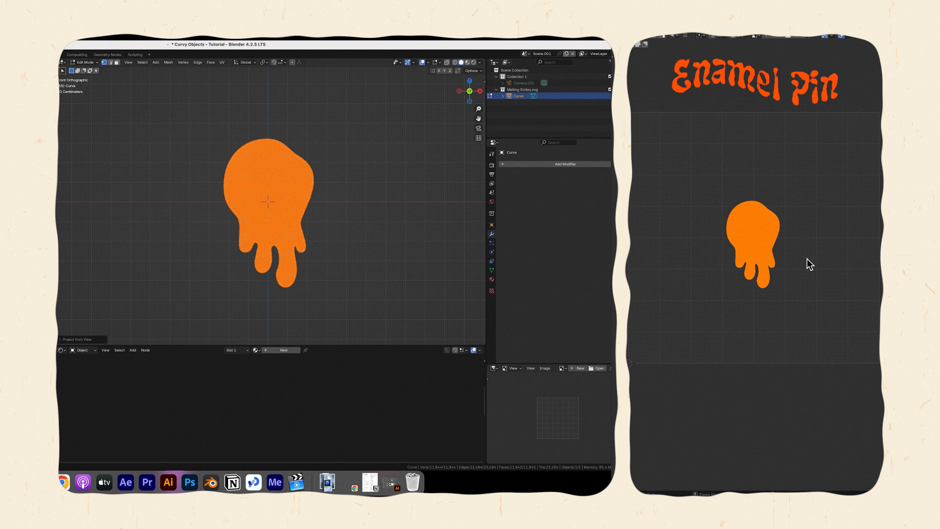
left_click(630, 36)
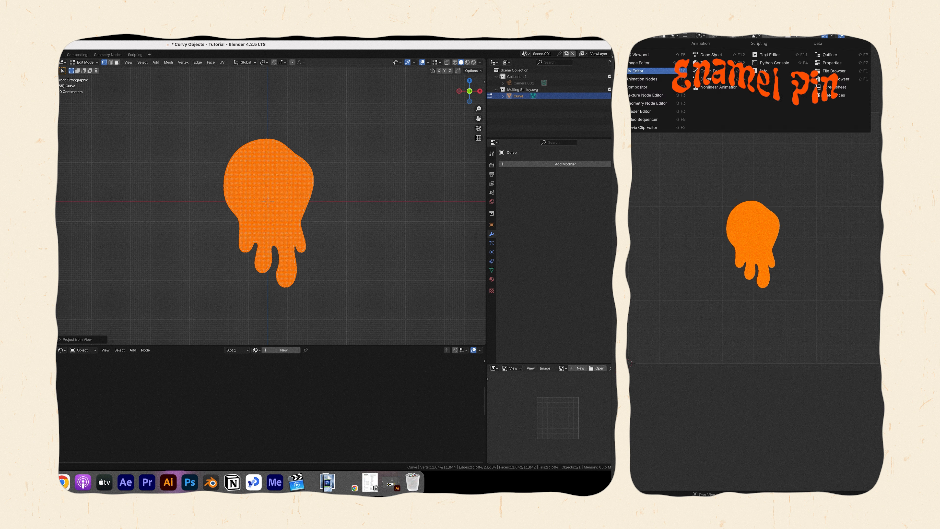
left_click(638, 54)
key("Tab")
Add two material slots to the pin mesh and create a new material in each.
left_click(491, 279)
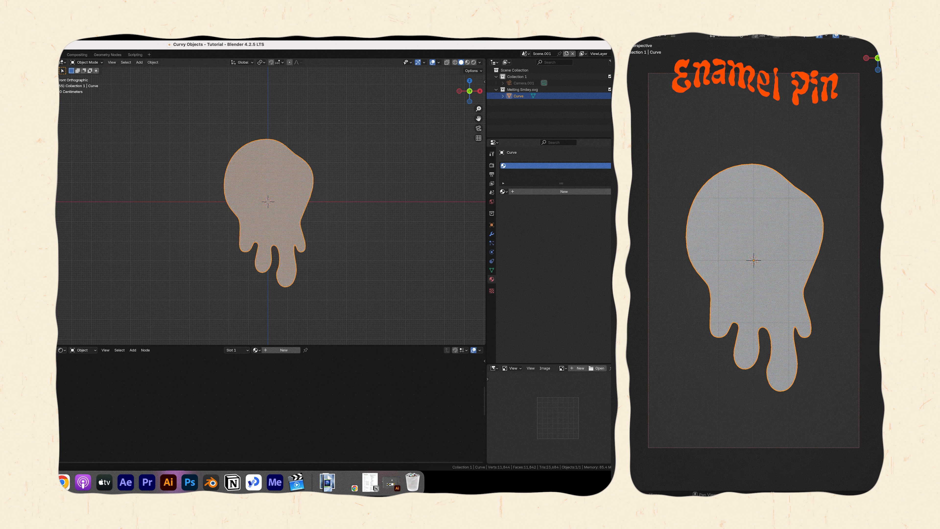
left_click(611, 166)
left_click(523, 166)
left_click(528, 202)
left_click(523, 172)
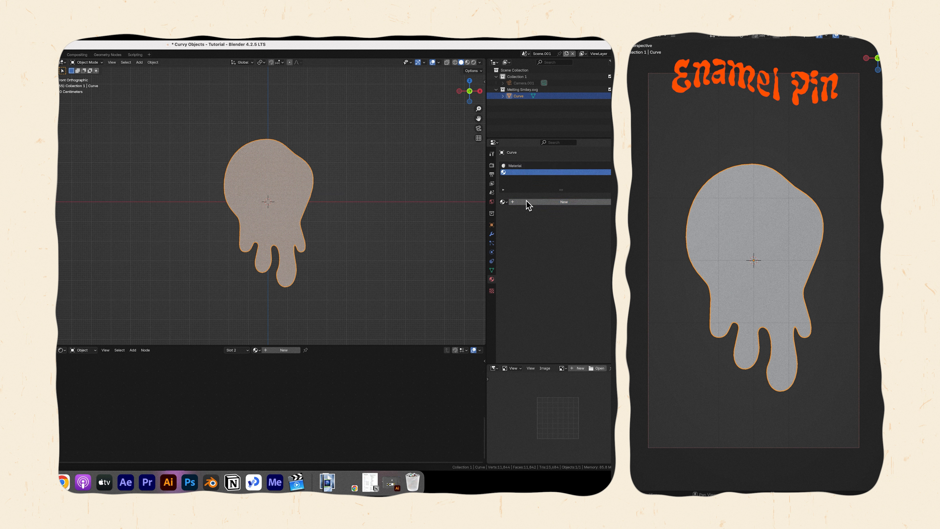
left_click(527, 202)
Rename the first material Front and the second material Back.
left_click(515, 166)
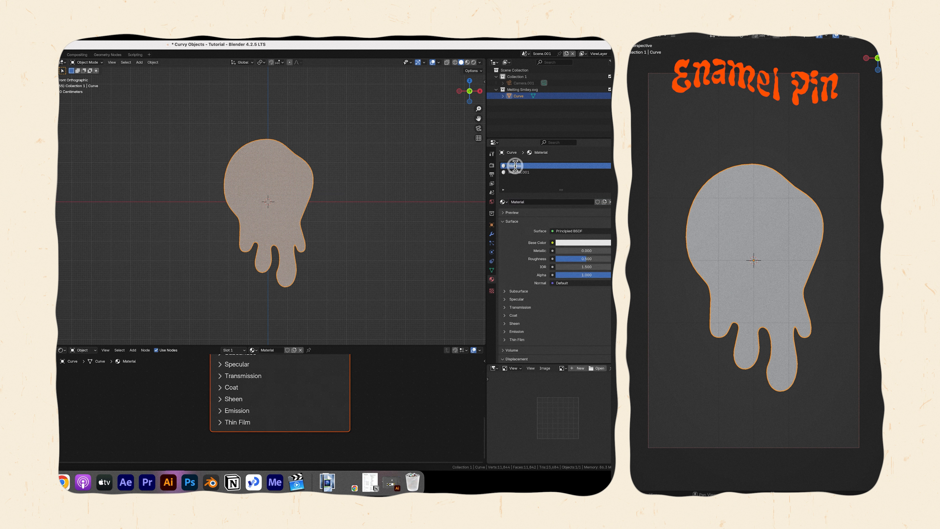
double_click(515, 173)
type("Back")
key("Return")
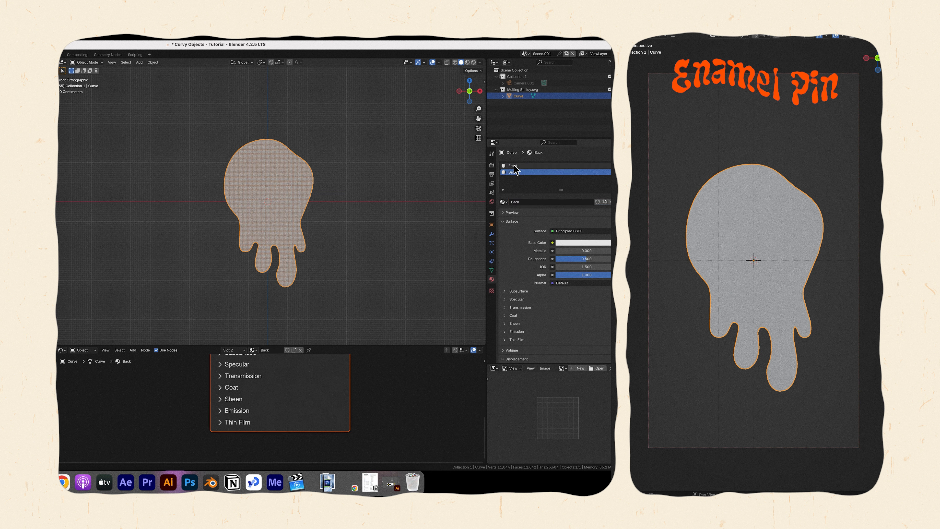
Give the Back material a blue-violet base color and the Front material a golden yellow one.
left_click(573, 243)
left_click(596, 162)
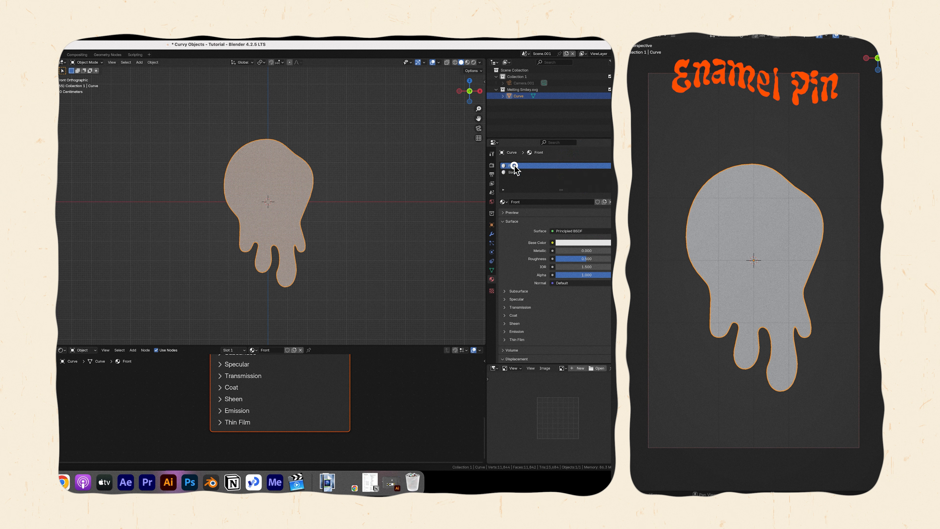
left_click(583, 242)
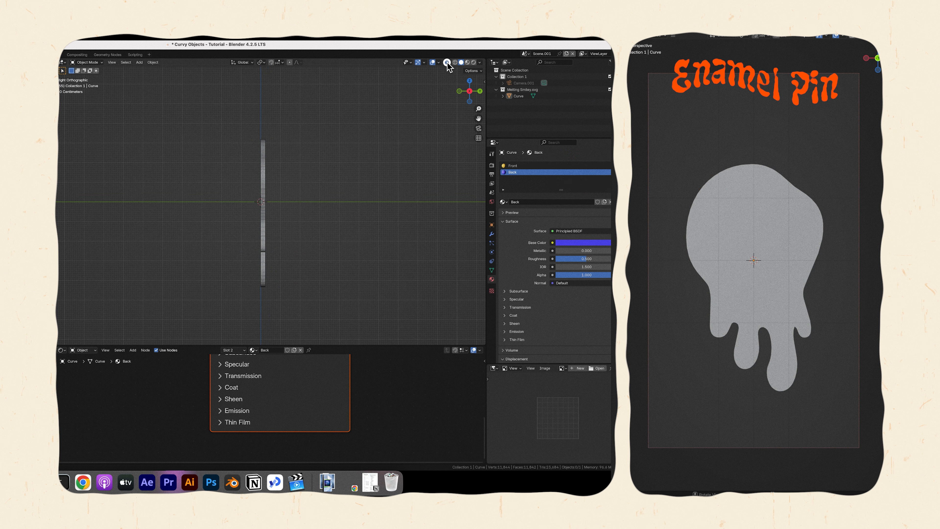
Enable X-ray, enter Edit Mode, and assign the Back material to all faces of the pin mesh.
left_click(447, 62)
key("Tab")
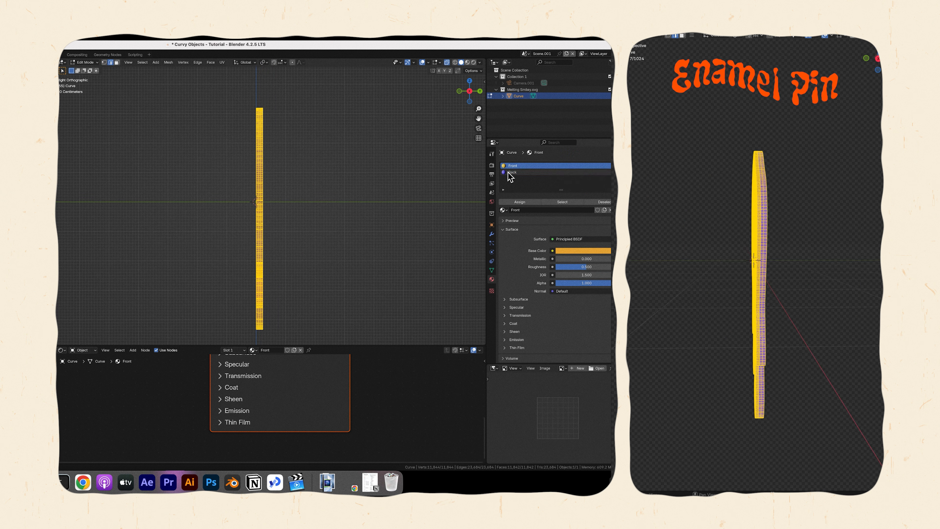
left_click(510, 173)
left_click(515, 202)
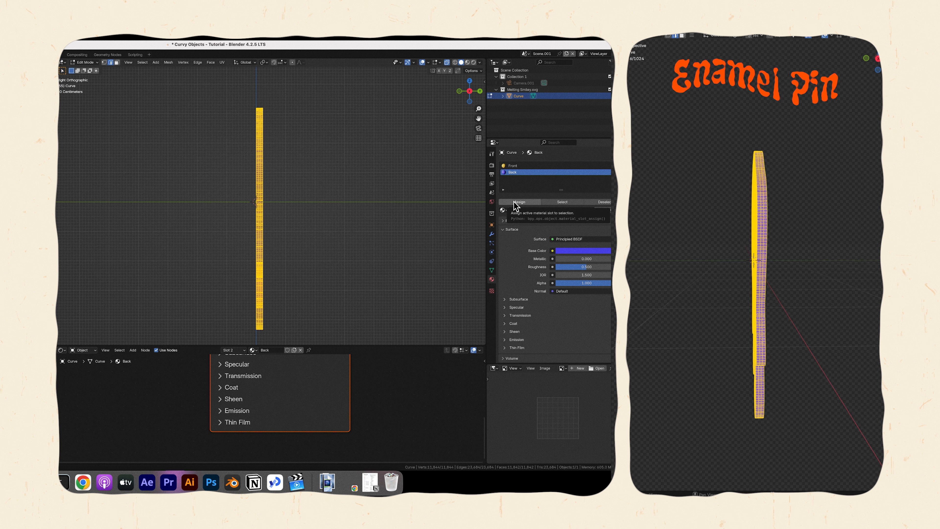
Box-select the front-side geometry in right view, assign the Front material to it, and clear the selection.
left_click(217, 96)
left_click_drag(227, 89, 256, 335)
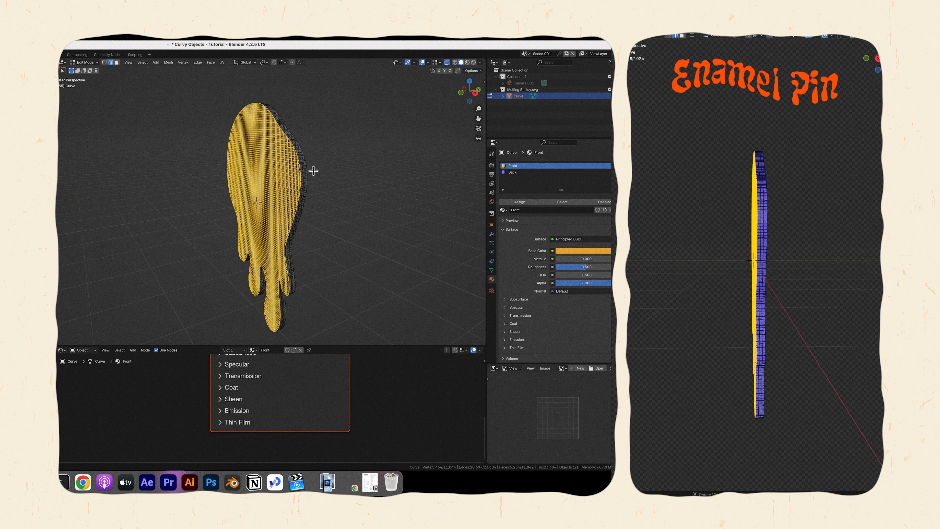
left_click(519, 202)
middle_click_drag(810, 163, 865, 185)
left_click(158, 210)
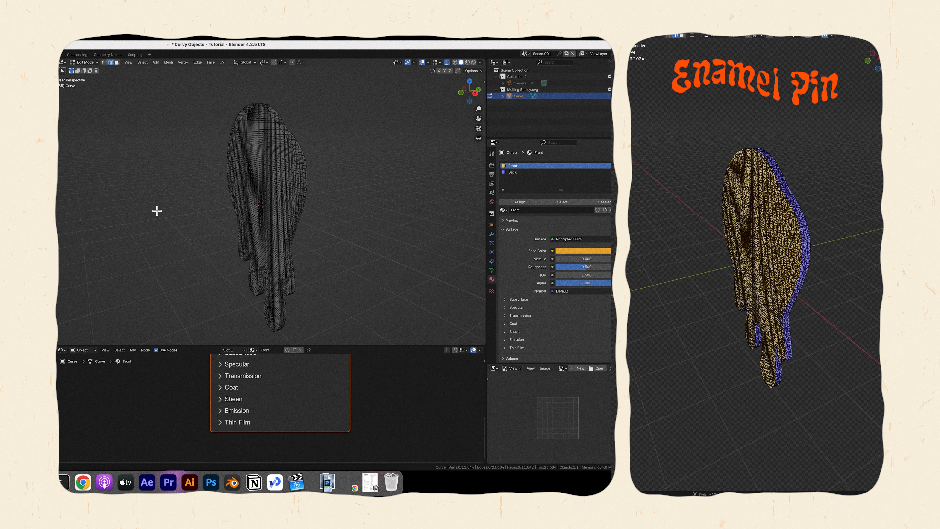
Add a Triangulate modifier to the pin mesh.
left_click(523, 164)
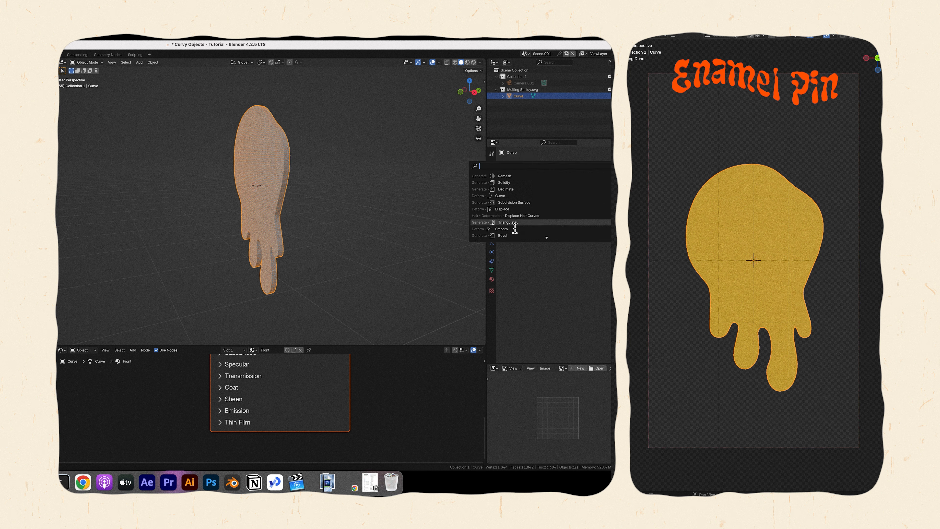
left_click(512, 222)
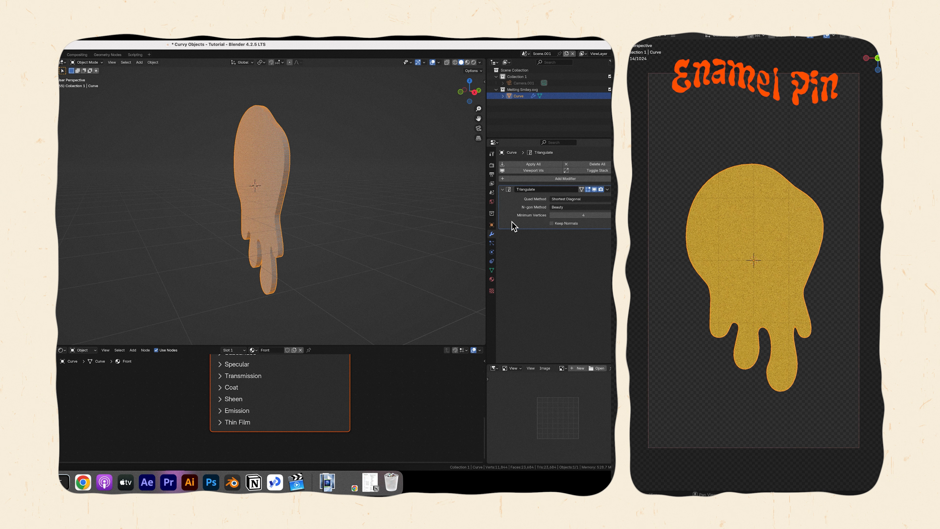
Examine the triangulated wireframe on the pin's face, edges and drips from several angles.
scroll(262, 160, "up", 8)
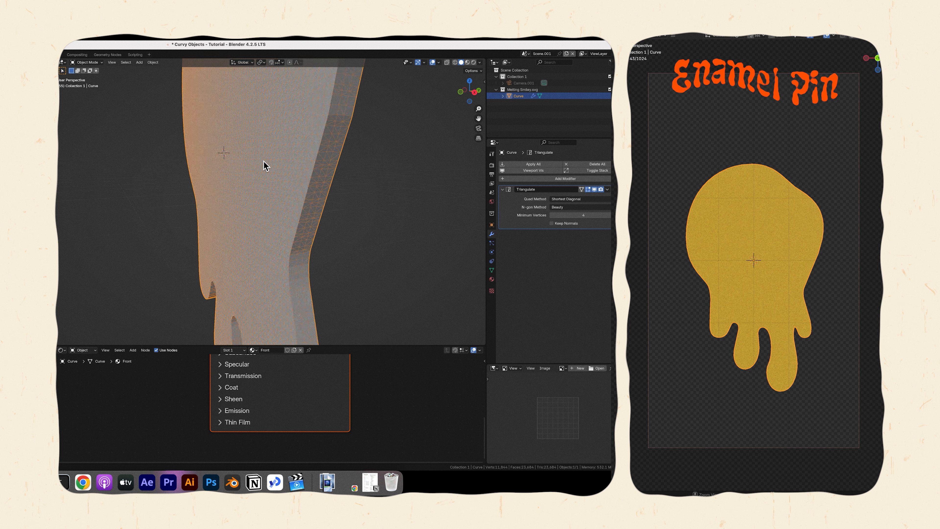
scroll(263, 160, "left", 10)
scroll(262, 160, "down", 2, "ctrl")
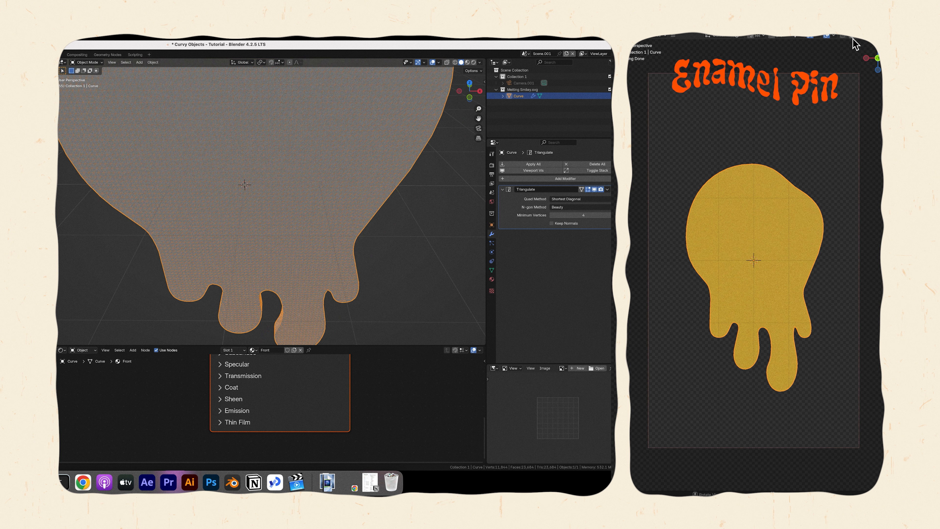
scroll(344, 276, "down", 4)
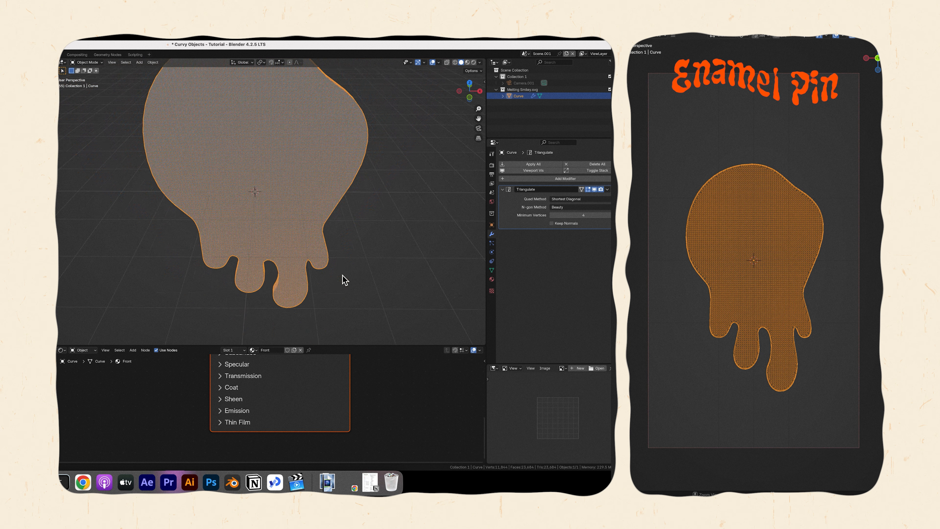
middle_click_drag(299, 208, 311, 257, "shift")
scroll(311, 258, "right", 10)
scroll(312, 258, "down", 4)
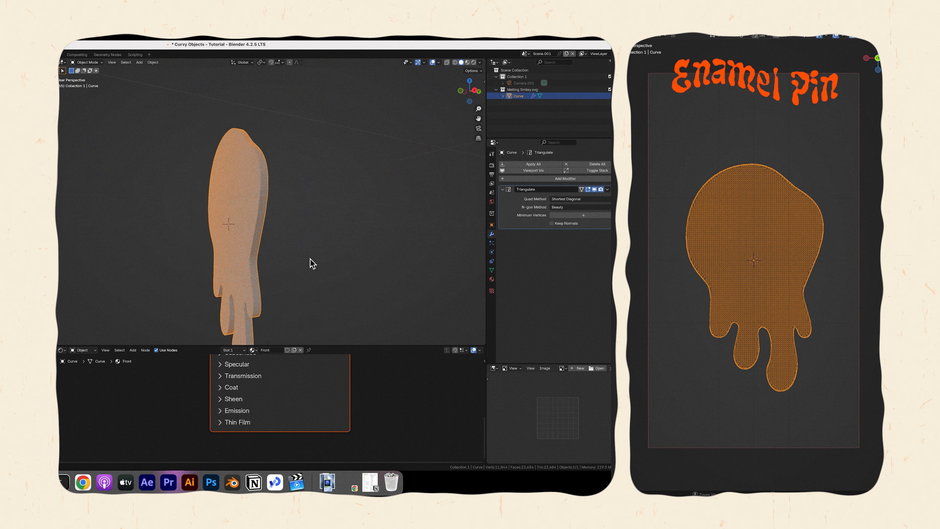
middle_click_drag(279, 288, 284, 260, "shift")
scroll(267, 253, "up", 1)
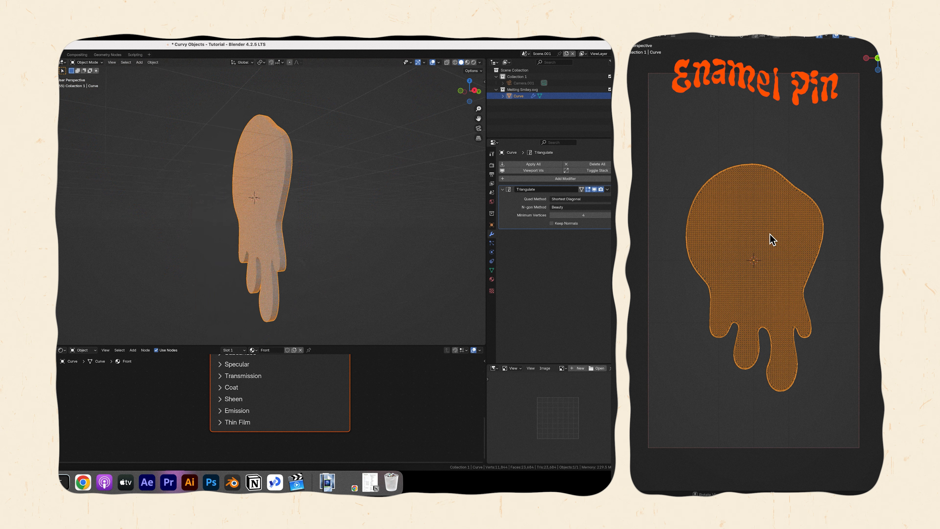
scroll(773, 239, "up", 5)
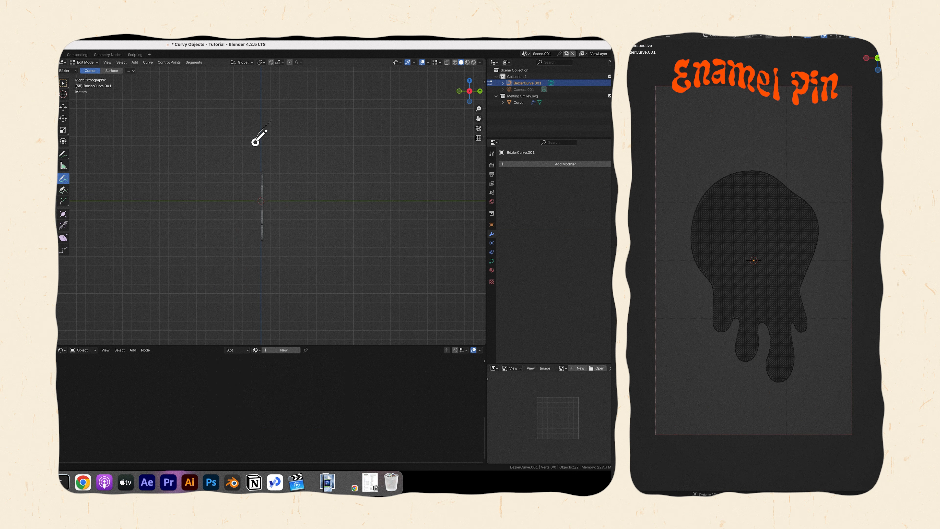
Draw a wavy vertical Bezier curve along the pin in right view, and return to Object Mode with the select tool.
left_click_drag(270, 282, 270, 282)
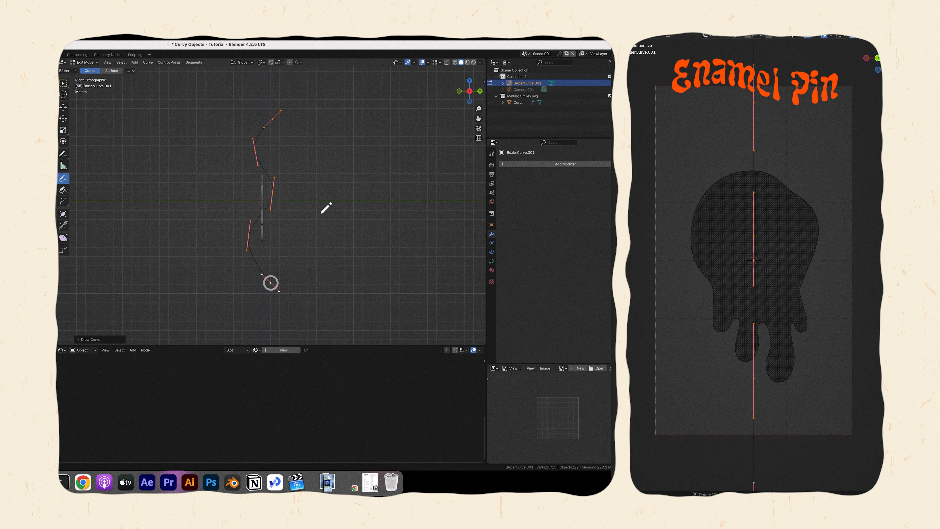
left_click(63, 83)
key("Tab")
scroll(217, 169, "left", 10)
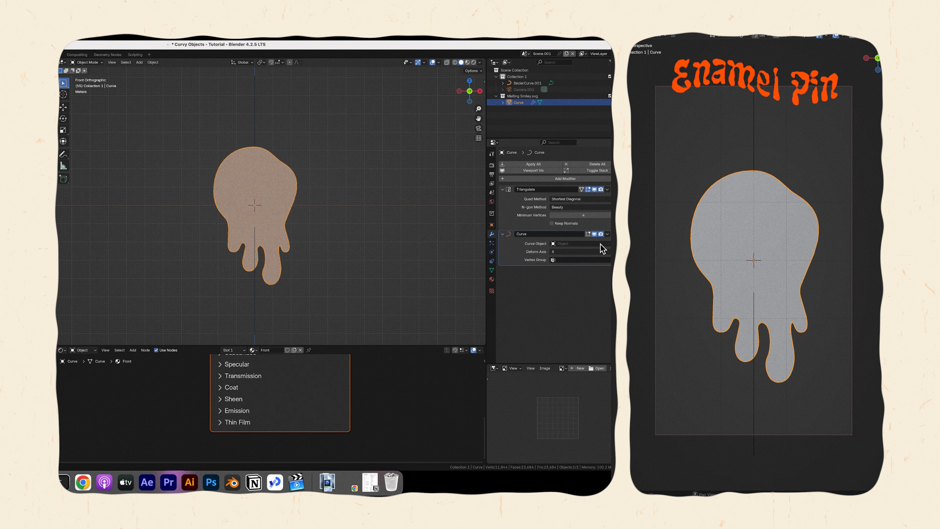
Deform the pin mesh along BézierCurve.001 with the Curve modifier, using Z as the deform axis.
left_click(598, 244)
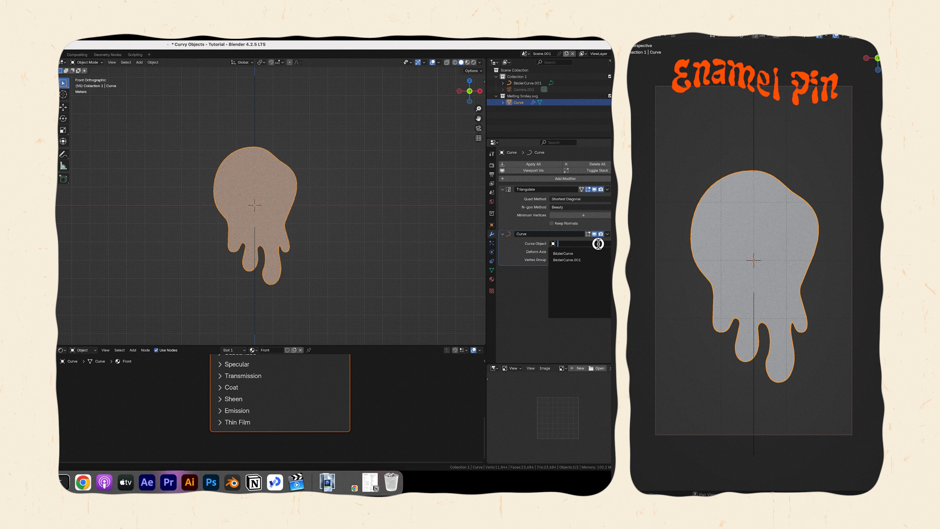
left_click(580, 260)
left_click(556, 252)
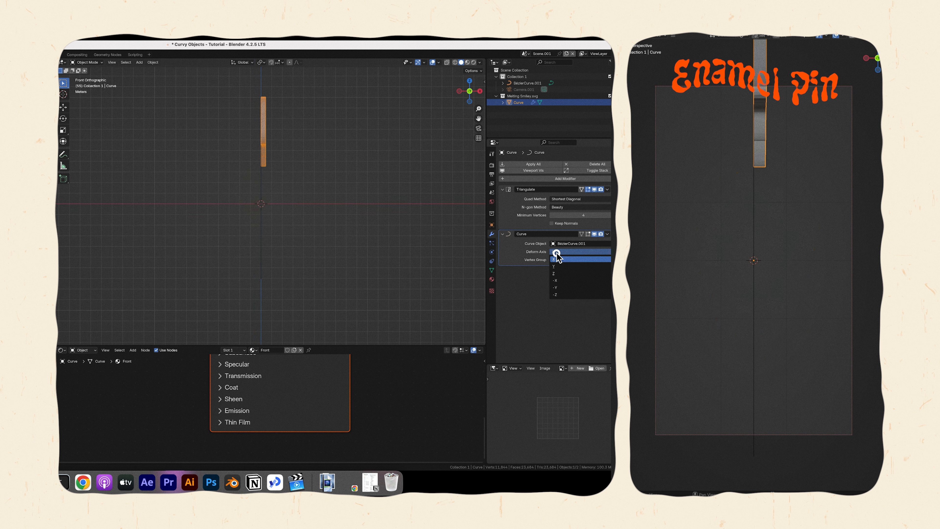
left_click(556, 274)
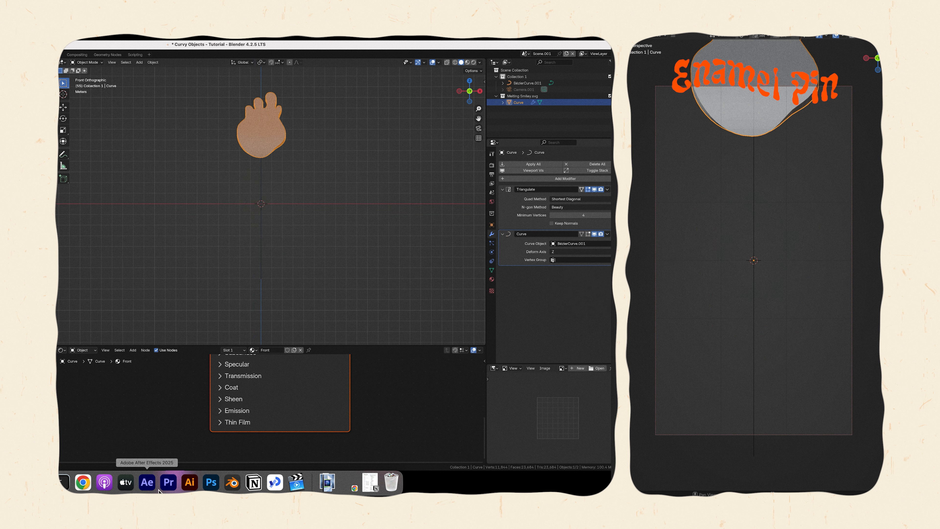
left_click(169, 483)
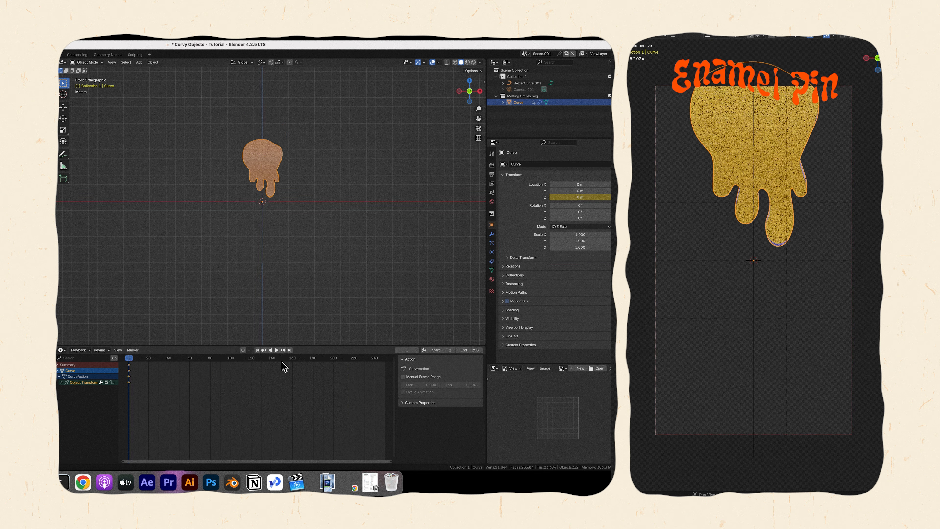
Shift the pin along Z and keyframe it at frame 120, and add a Subdivision Surface modifier to the mesh.
left_click_drag(284, 358, 252, 358)
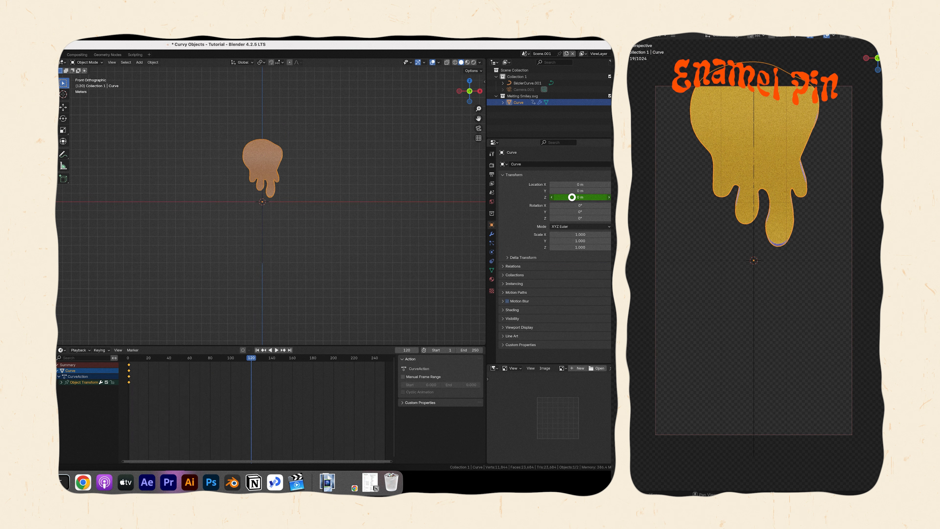
left_click_drag(572, 197, 544, 197)
key("i")
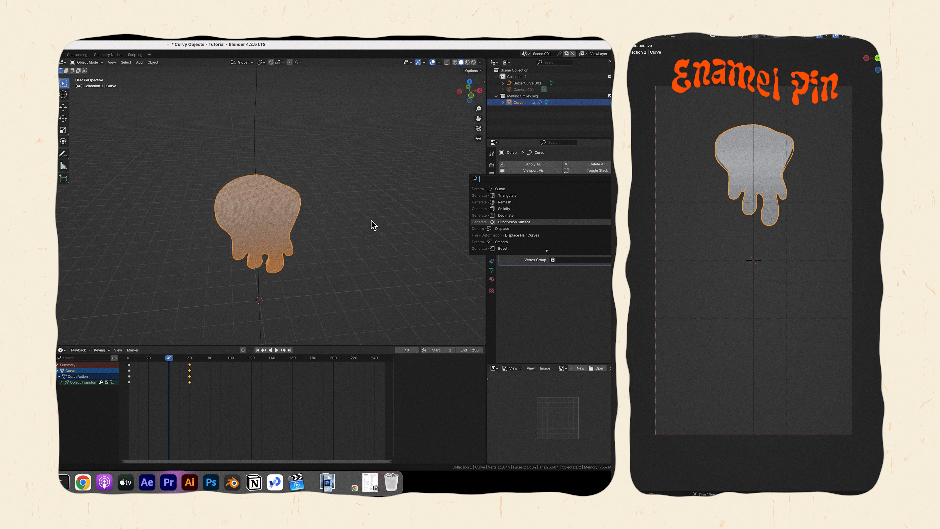
key("Return")
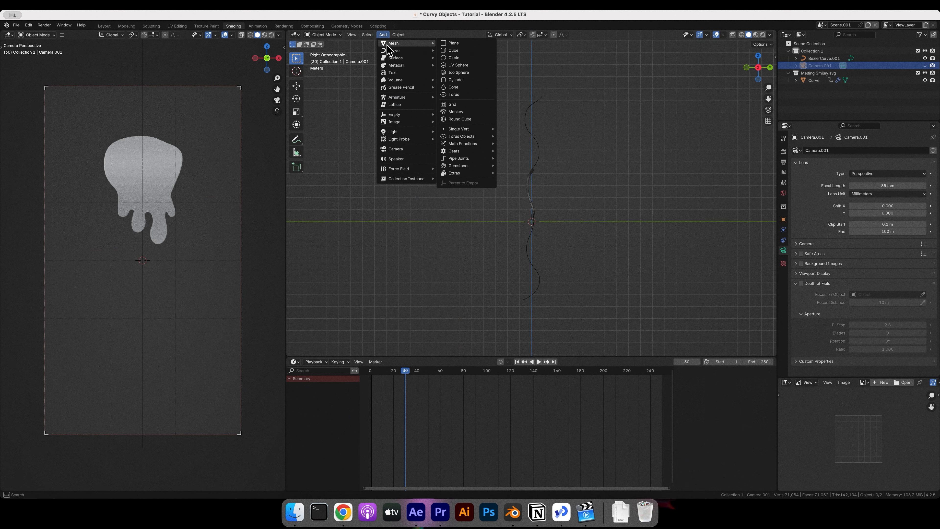
Add a plain axes empty to the pin scene and rename it Focus.
left_click(460, 114)
double_click(816, 73)
type("Foc")
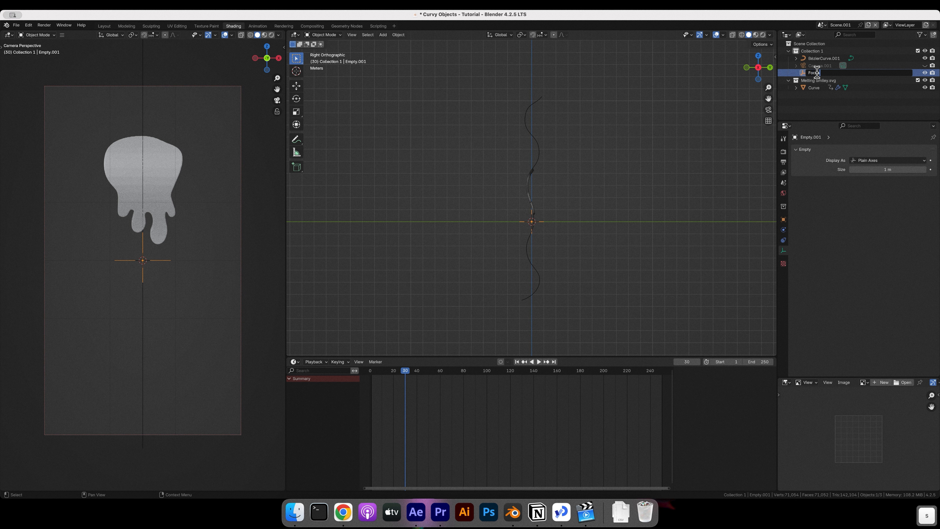
type("us")
key("Return")
Enable depth of field on the camera with Focus as the focus object, and save the file.
left_click(819, 66)
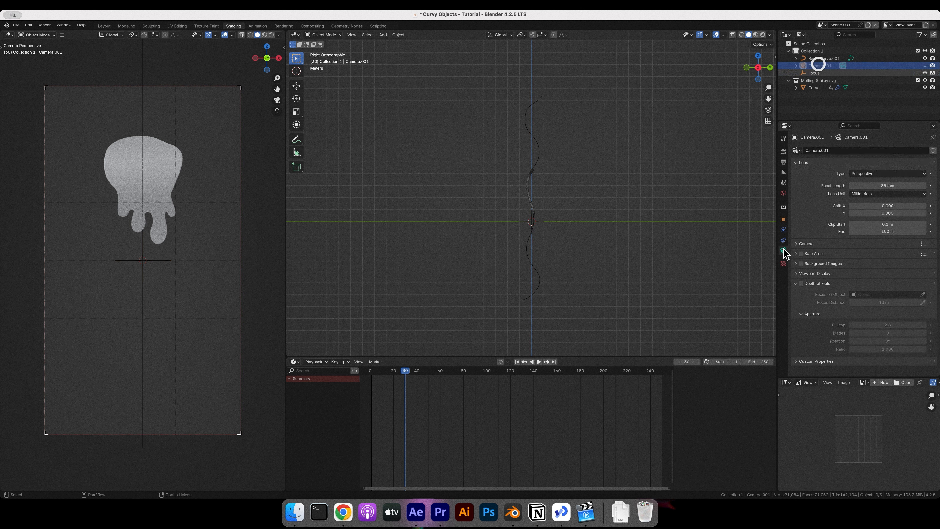
left_click(802, 283)
left_click(880, 294)
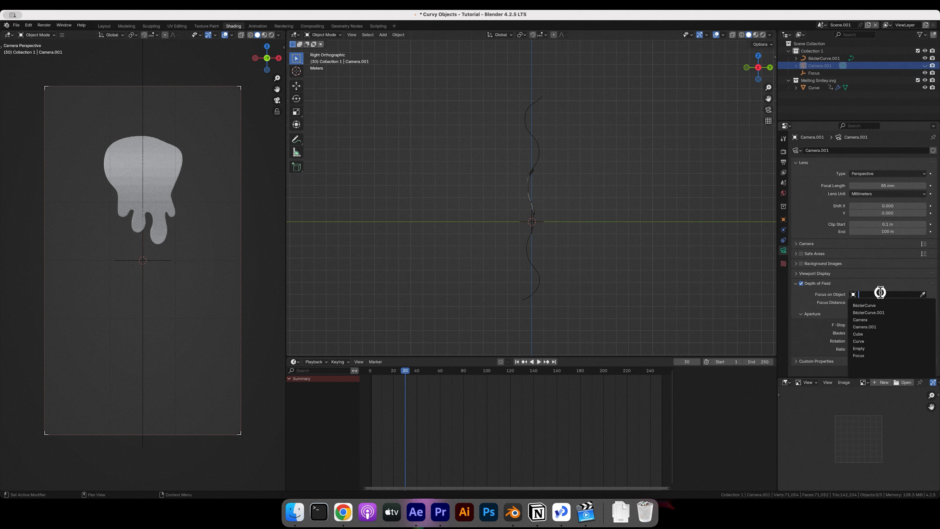
left_click(860, 355)
key("super+s")
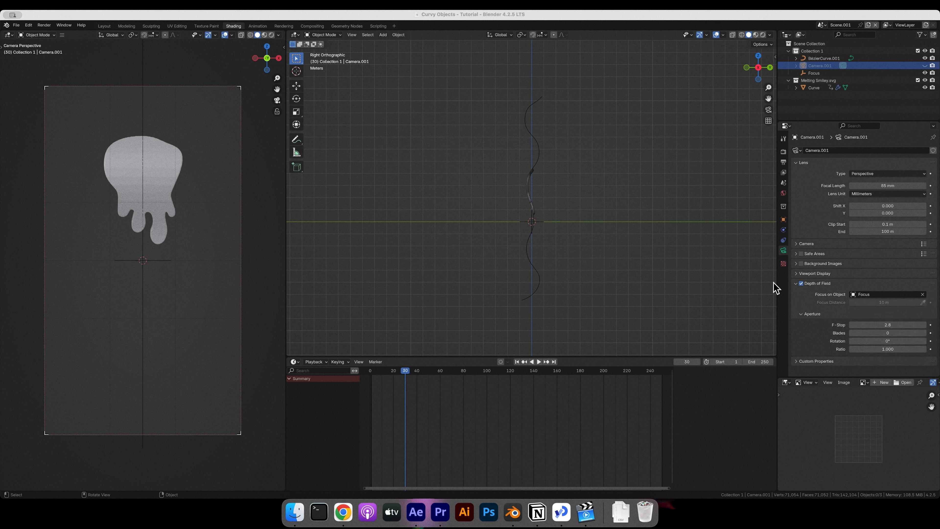
Set the camera's aperture F-Stop to 1.2.
left_click(886, 325)
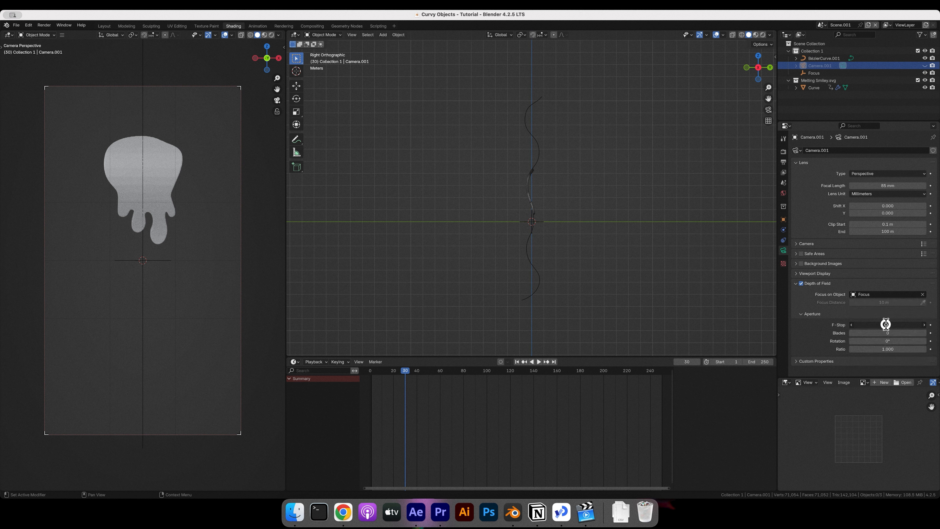
type("1")
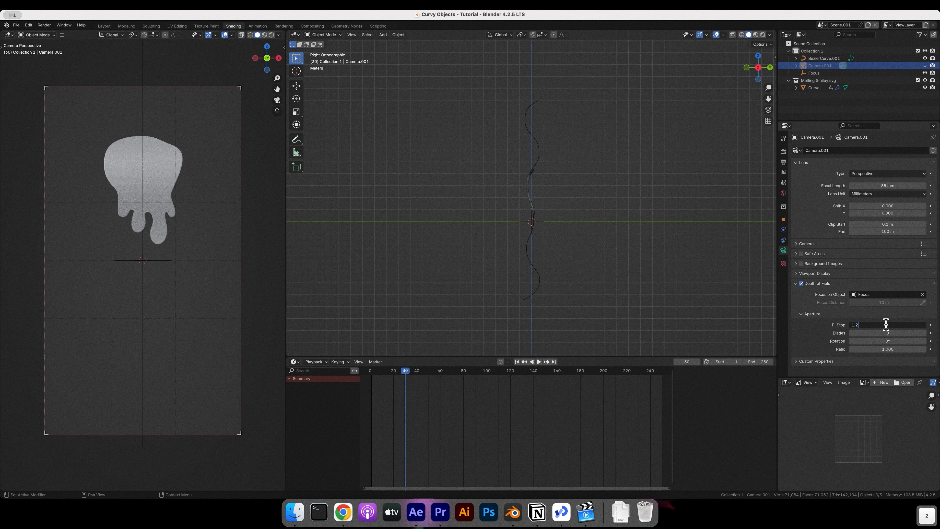
type(".2")
key("Return")
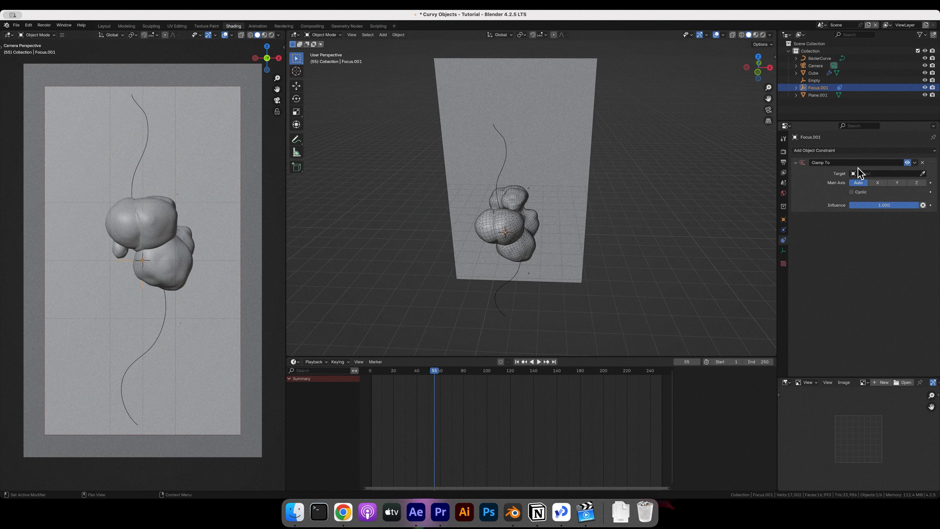
Set BézierCurve as the target of the Clamp To constraint on the Focus.001 empty.
left_click(909, 174)
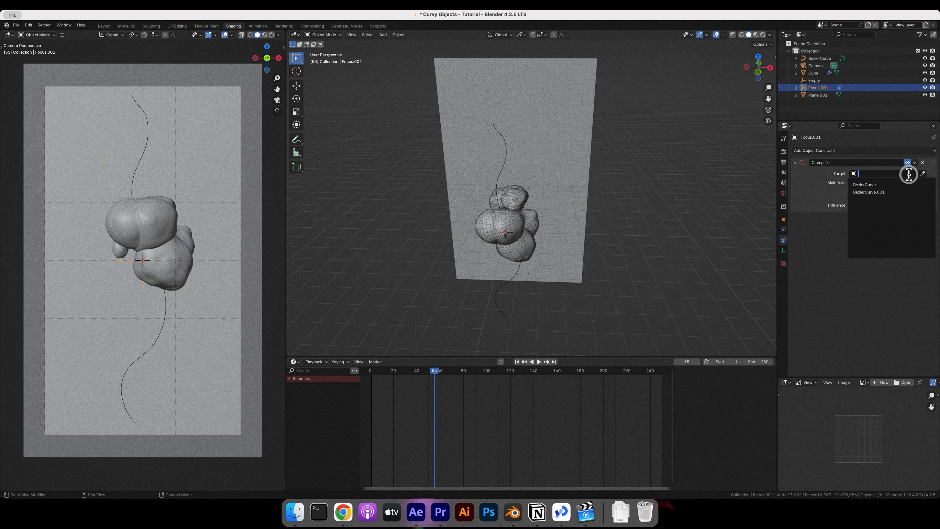
left_click(882, 185)
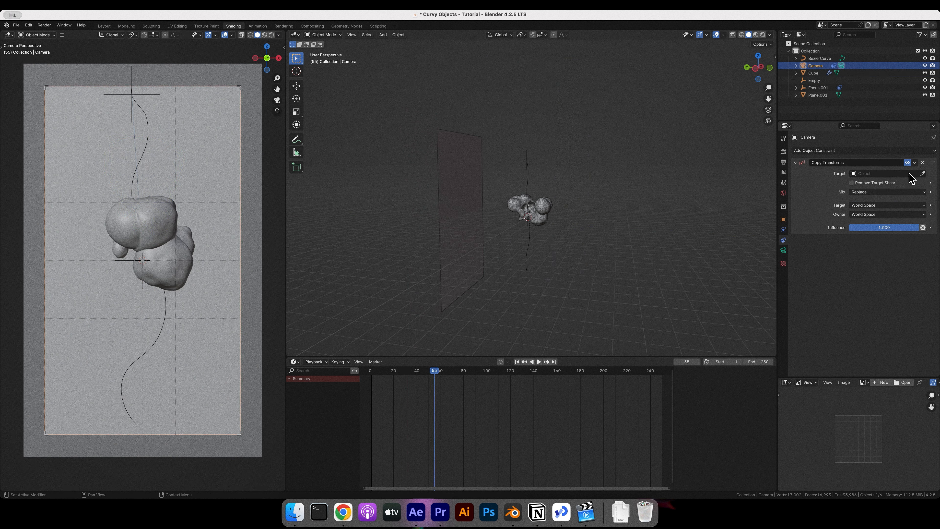
Target the camera's Copy Transforms constraint at Focus.001 and save the file.
left_click(910, 173)
left_click(874, 243)
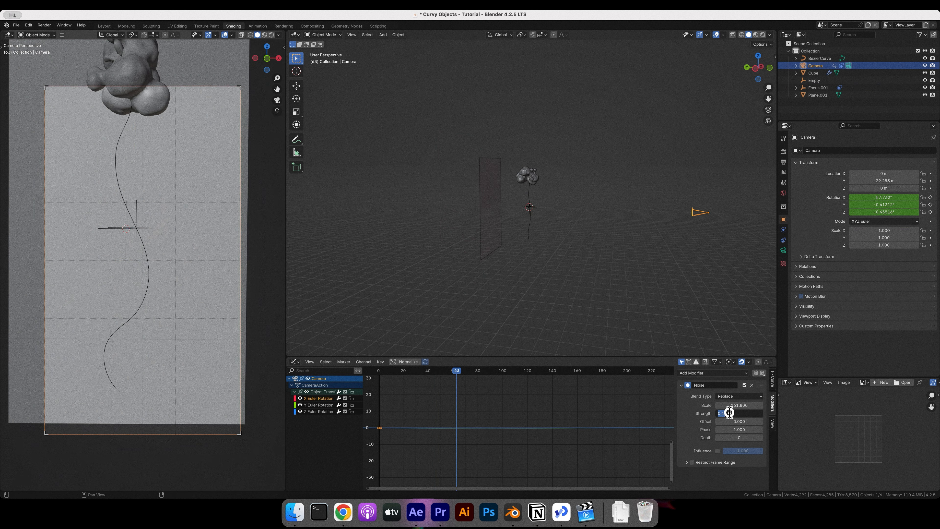
key("BackSpace")
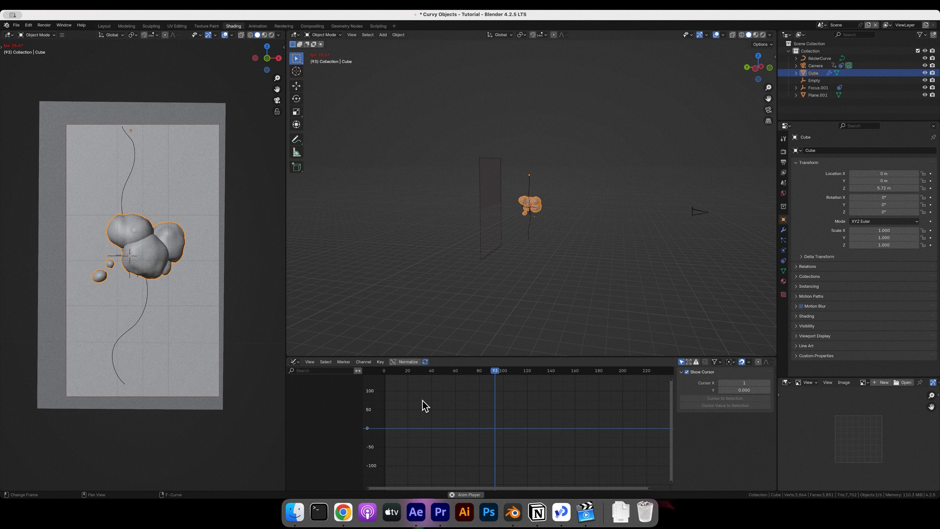
key("super+s")
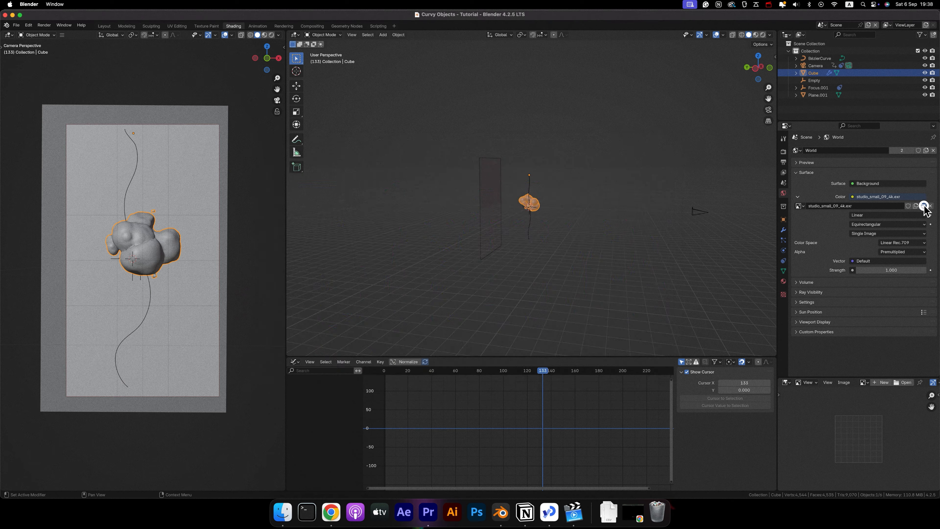
Load modern_bathroom_4k.exr from the HDRI folder as the world environment texture.
left_click(923, 206)
left_click(450, 274)
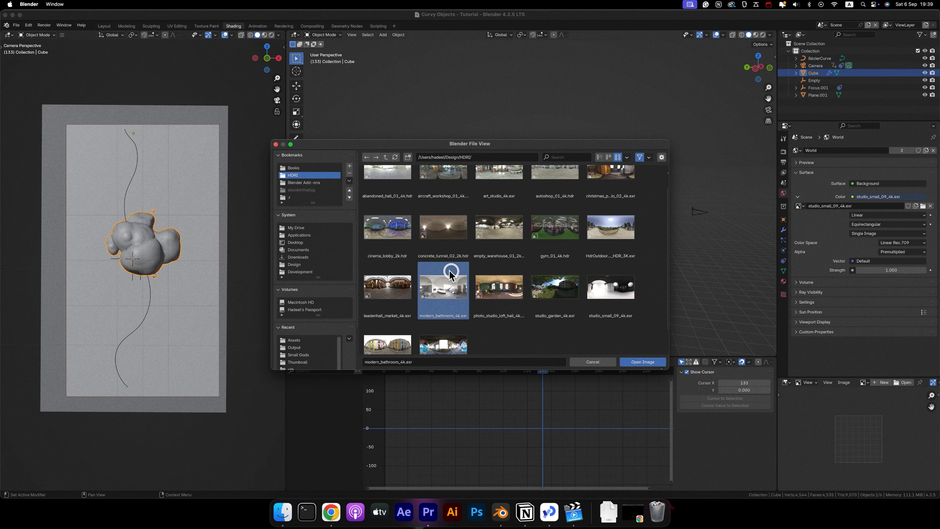
left_click(643, 362)
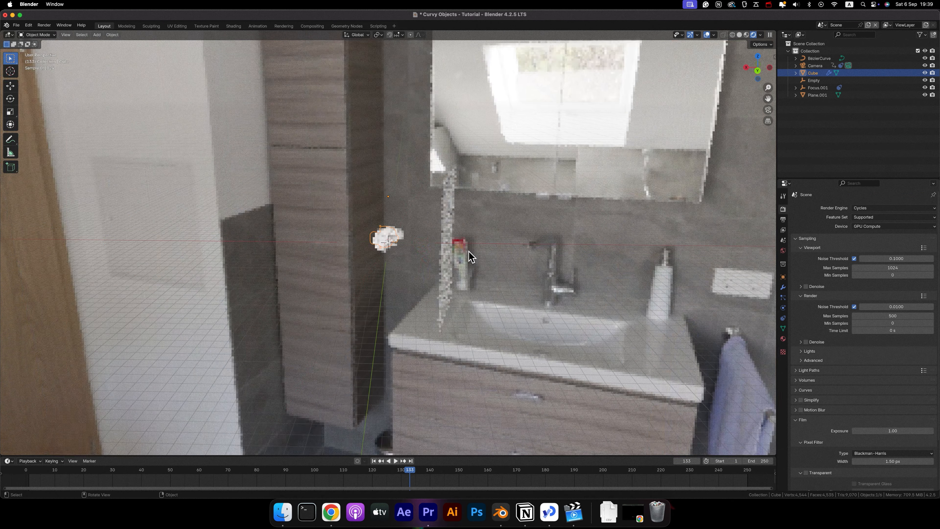
Set the world environment strength to 0.4 and view the rendered bubbles through the camera.
key("KP_0")
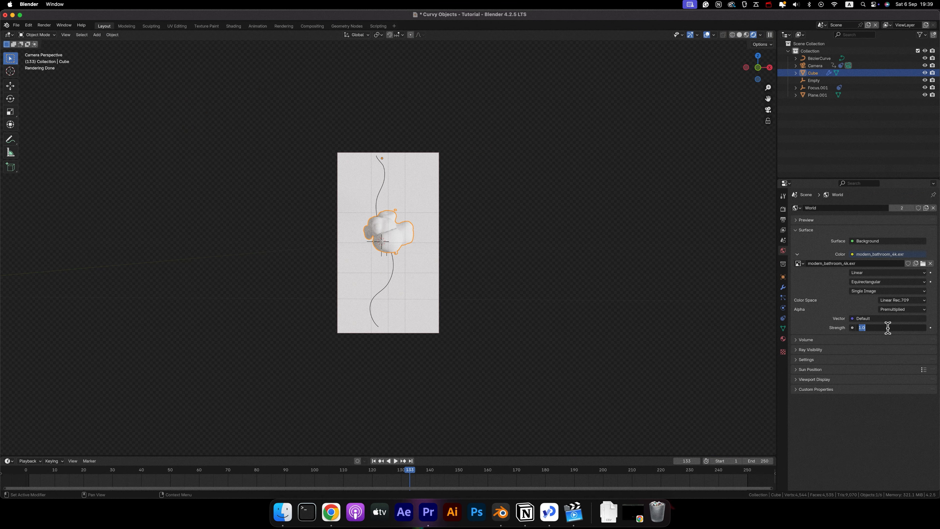
key("Return")
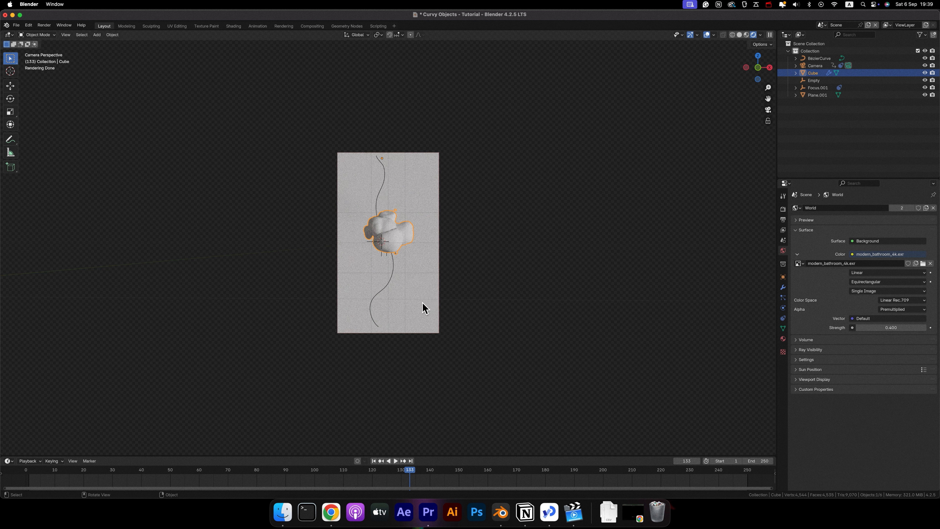
scroll(425, 307, "up", 3)
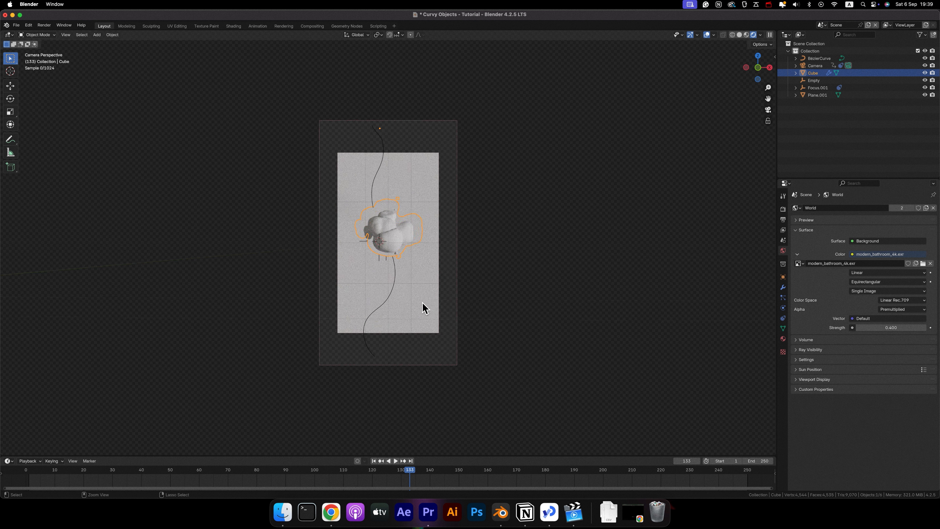
scroll(422, 303, "up", 3, "ctrl")
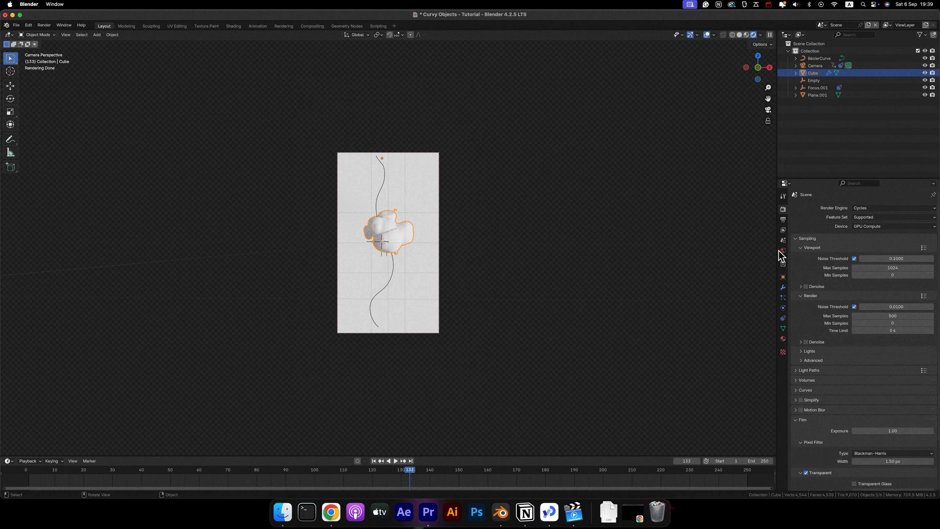
left_click(782, 251)
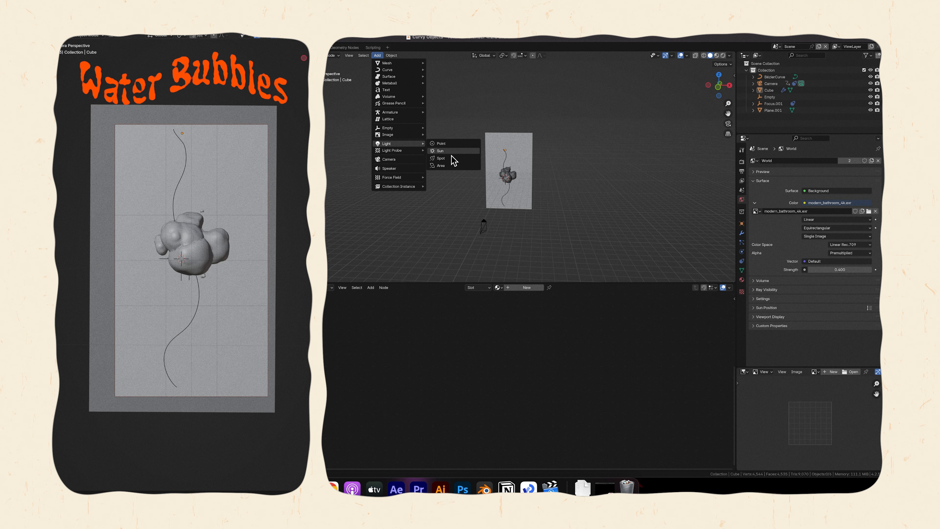
Add an area light to the Water Bubbles scene and set its power to 500 W.
left_click(449, 165)
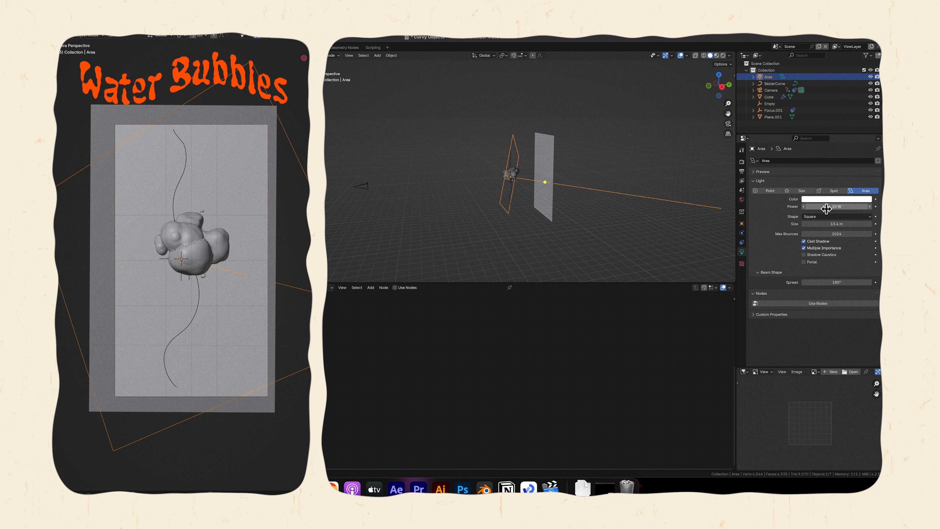
double_click(827, 207)
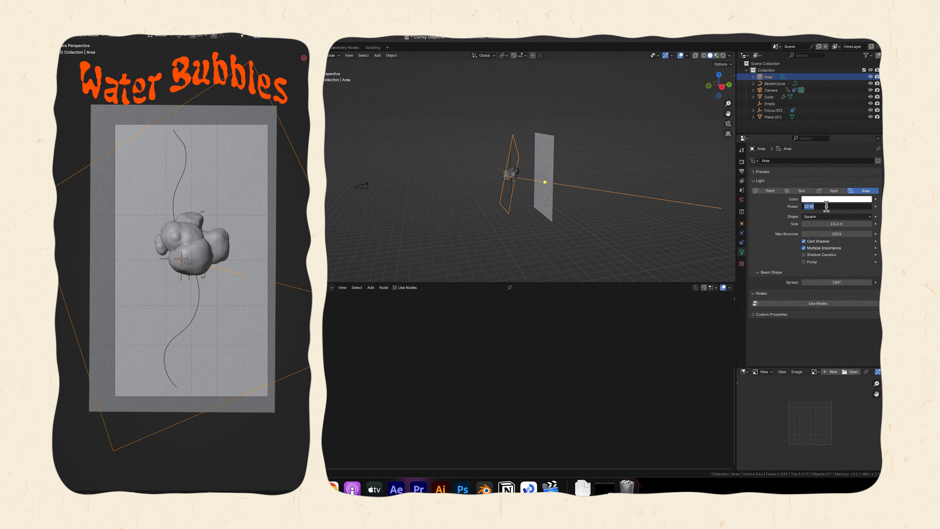
key("Return")
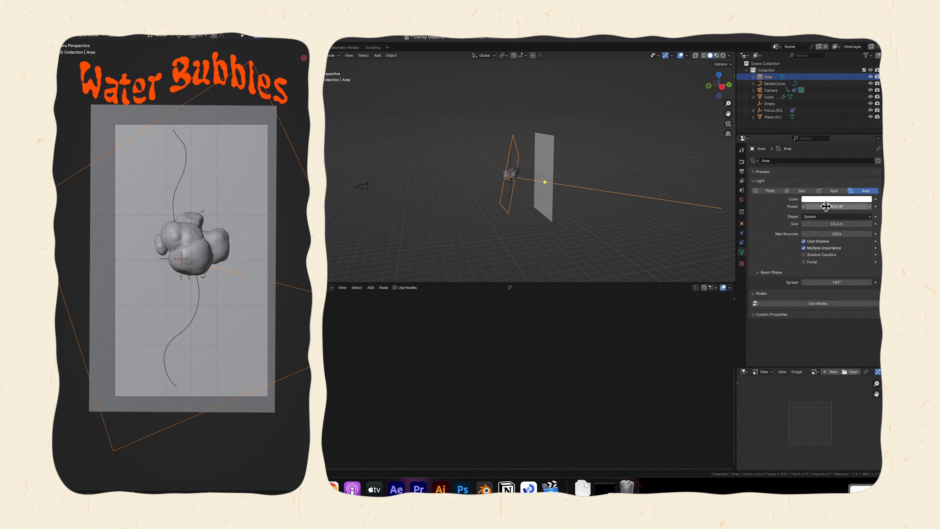
Enable nodes for the area light and set the scale of its Noise Texture to 0.2.
left_click(395, 288)
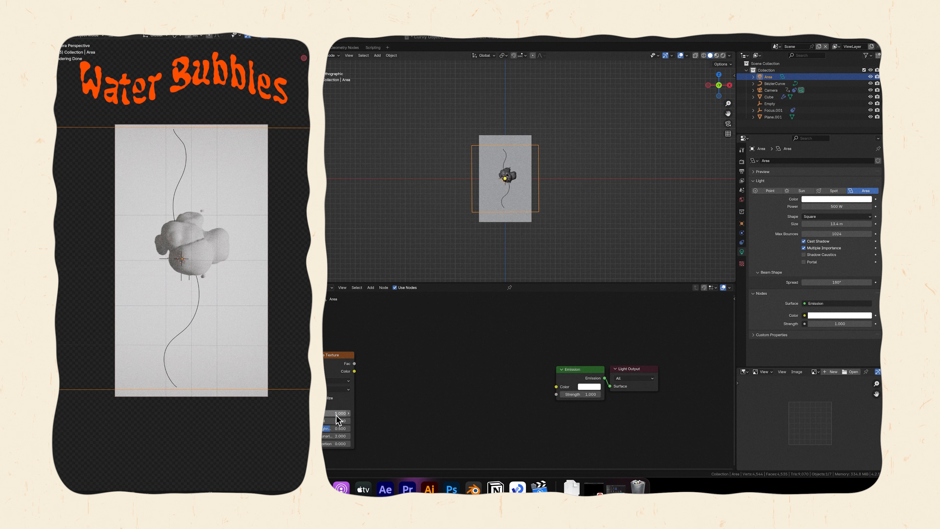
left_click(351, 417)
type(".2")
key("Return")
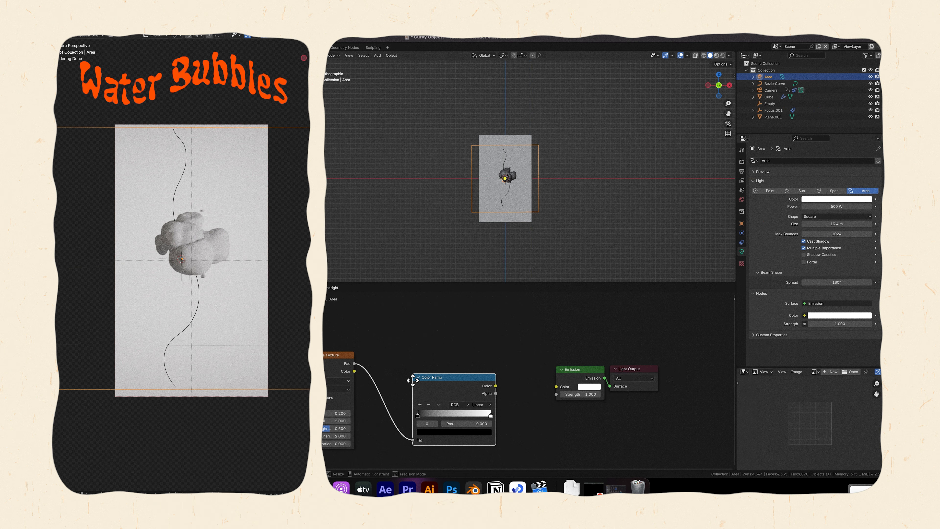
Insert a Vector Math Scale node between the Color Ramp colour and the Emission strength, with a scale of 3.
left_click_drag(462, 369, 504, 396)
type("scale")
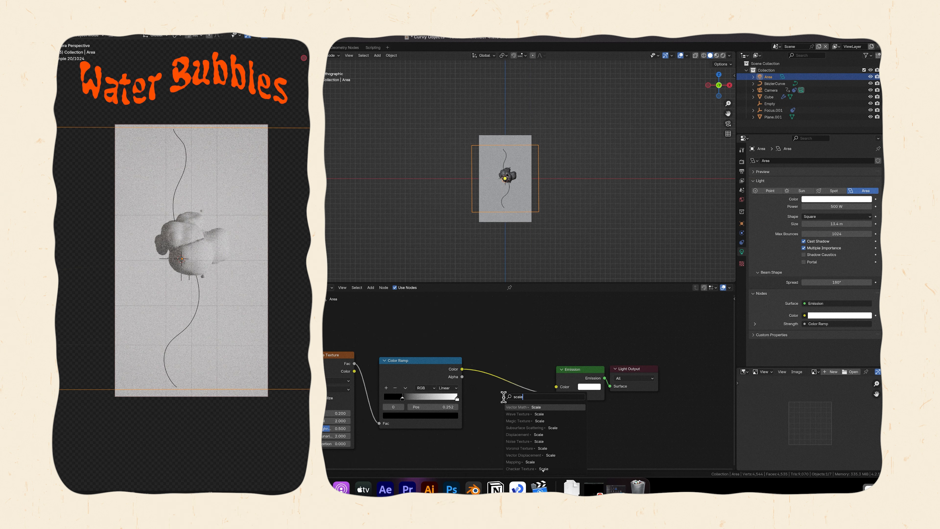
key("Return")
left_click(488, 373)
left_click_drag(536, 376, 556, 394)
double_click(517, 403)
type("2")
key("Return")
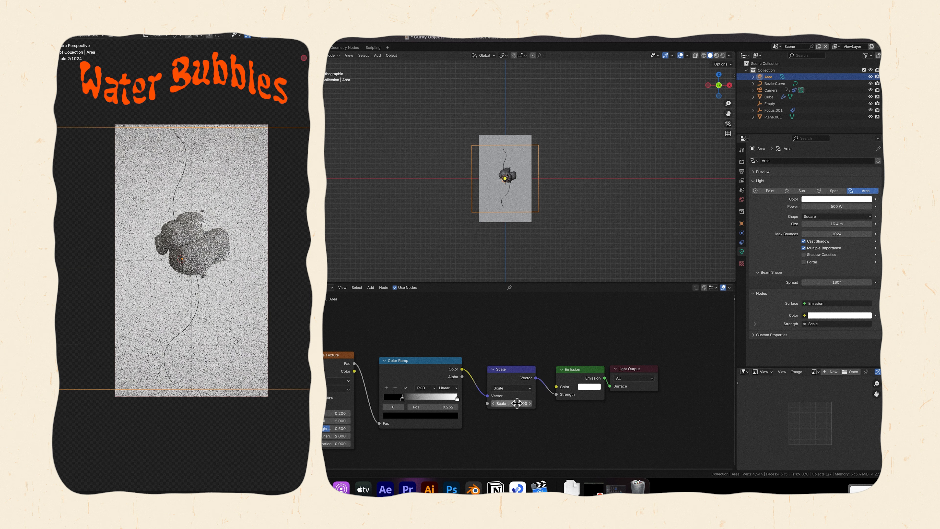
Change the beam spread of the area light in the Water Bubbles scene.
left_click(839, 283)
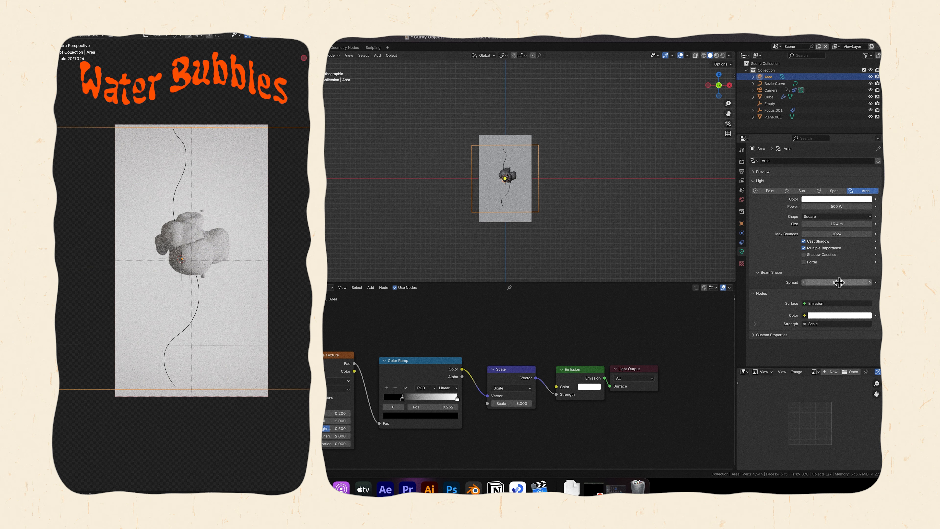
left_click(839, 282)
key("Return")
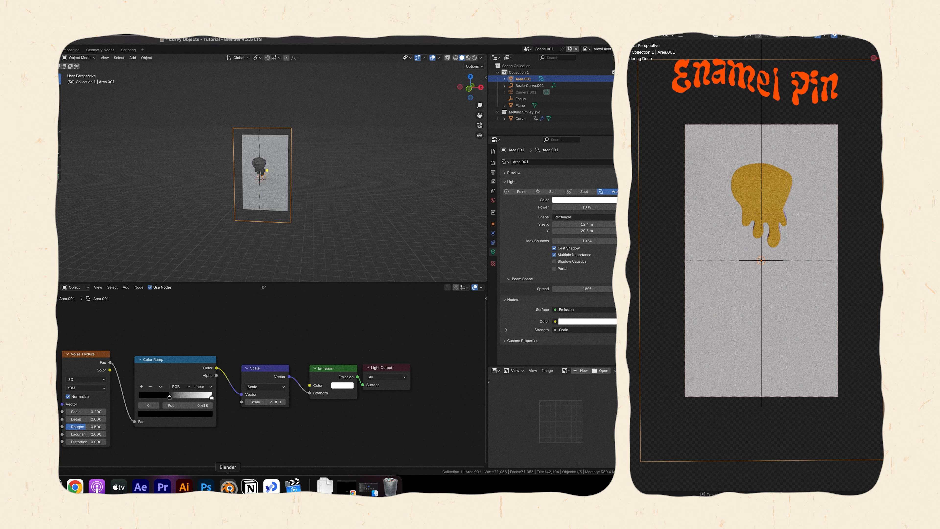
Add a second area light to the Enamel Pin scene and move it above the pin.
left_click(133, 57)
mouse_move(150, 144)
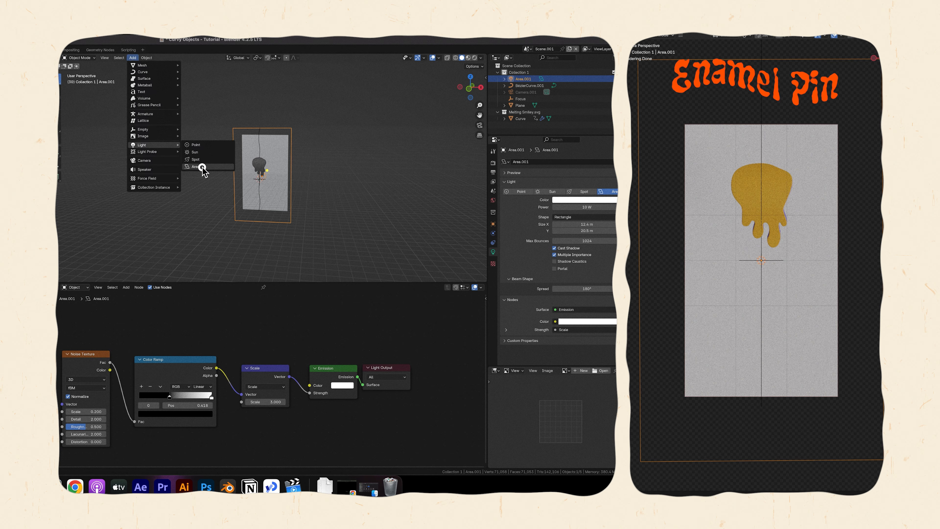
left_click(200, 165)
middle_click_drag(330, 176, 264, 177)
key("g")
left_click(264, 150)
Enlarge the second area light to about 1.93 m and adjust its position around the pin from top view.
left_click_drag(258, 172, 267, 173)
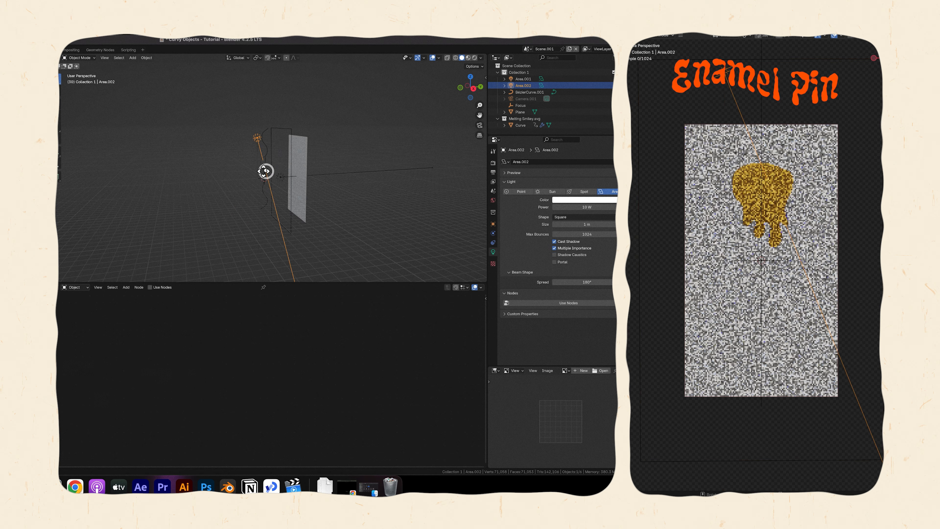
middle_click_drag(266, 171, 288, 172)
key("super+z")
key("KP_7")
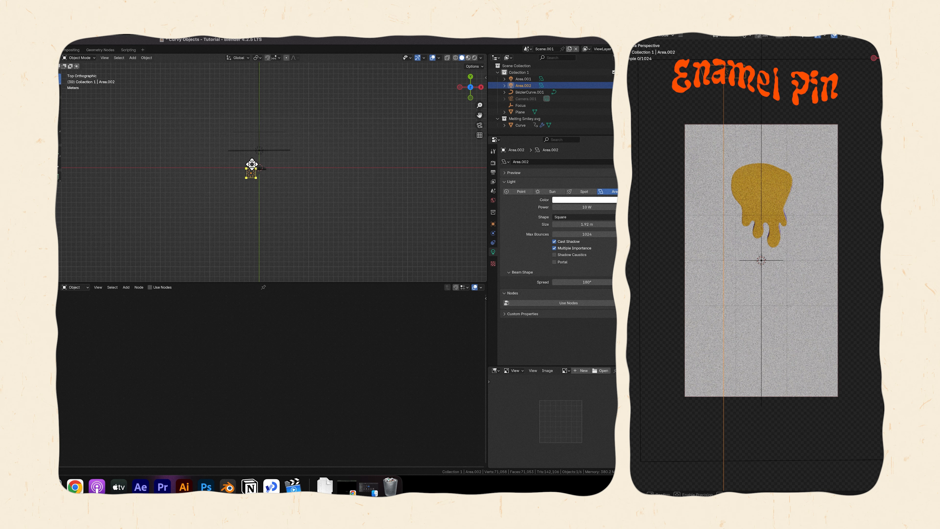
left_click_drag(254, 172, 267, 176)
Change the second area light's shape to Rectangle, then stretch and angle it across the area above the pin.
key("KP_3")
left_click(581, 216)
left_click(570, 231)
middle_click_drag(222, 167, 289, 181)
left_click_drag(258, 139, 277, 135)
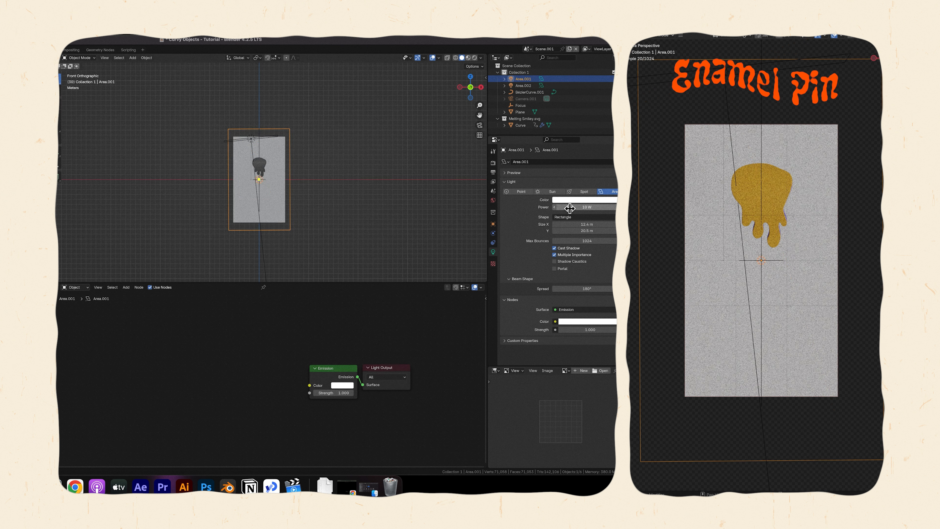
Set the first area light's power to 1000 W.
left_click(569, 208)
type("1000")
key("Return")
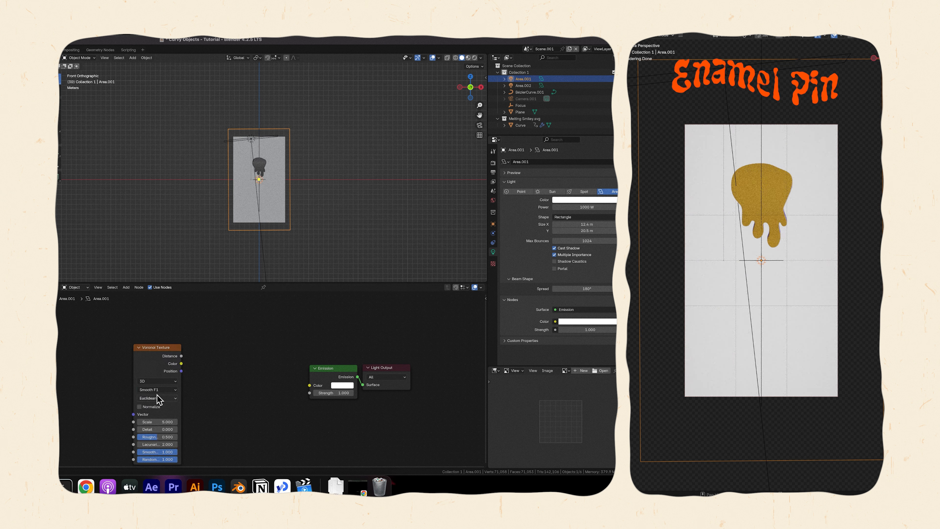
Drive the light's emission strength with a Chebychev Voronoi texture at scale 2.5, passed through a constant black-and-white Color Ramp.
left_click(158, 398)
left_click(159, 422)
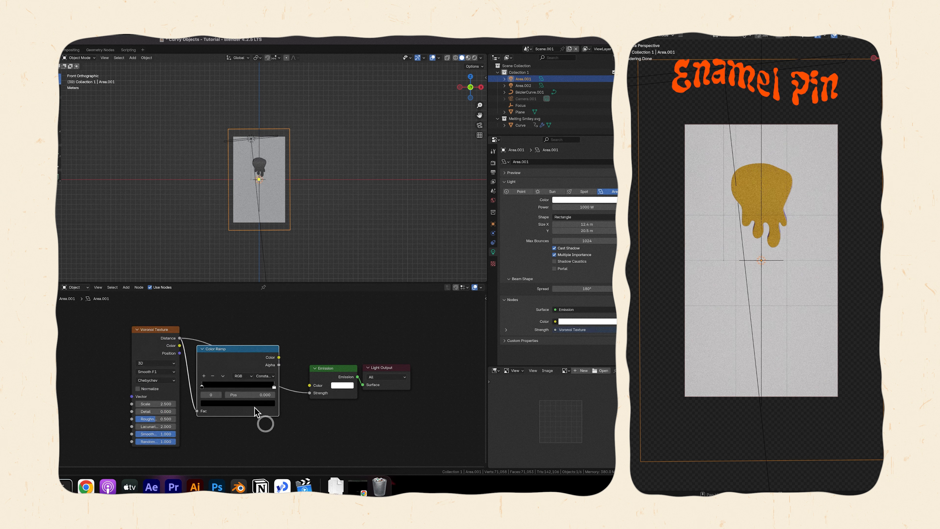
left_click(247, 387)
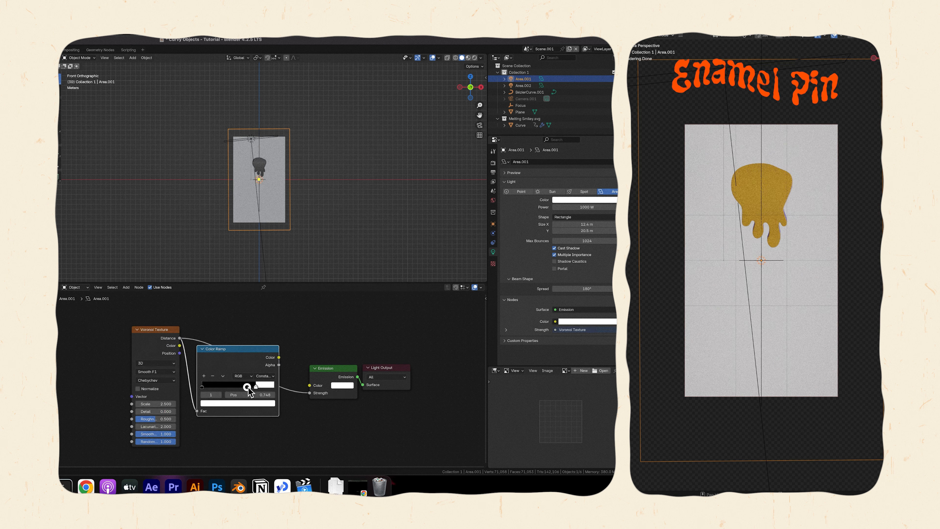
left_click_drag(247, 387, 230, 387)
left_click_drag(279, 357, 310, 392)
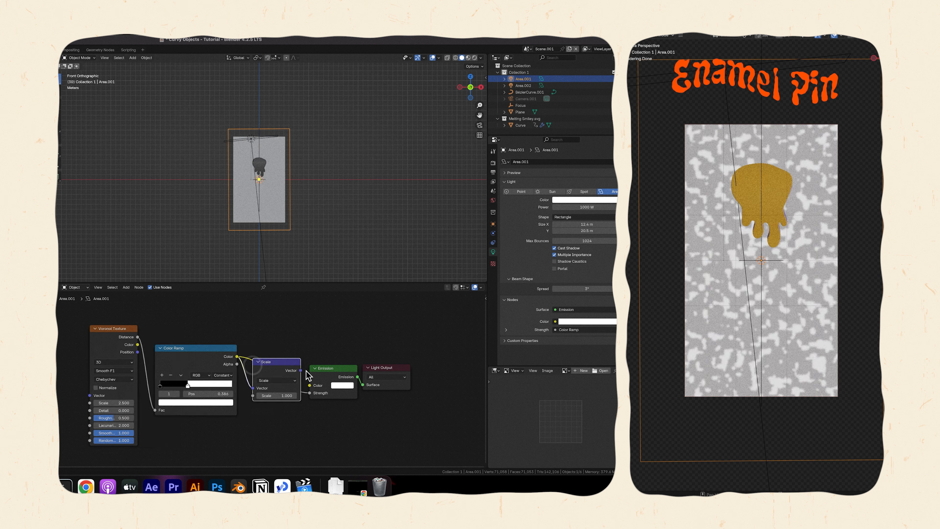
Insert a Scale node set to 0.2 between the Color Ramp and emission strength, and widen the light's beam spread.
left_click_drag(301, 370, 310, 393)
double_click(282, 396)
type(".2")
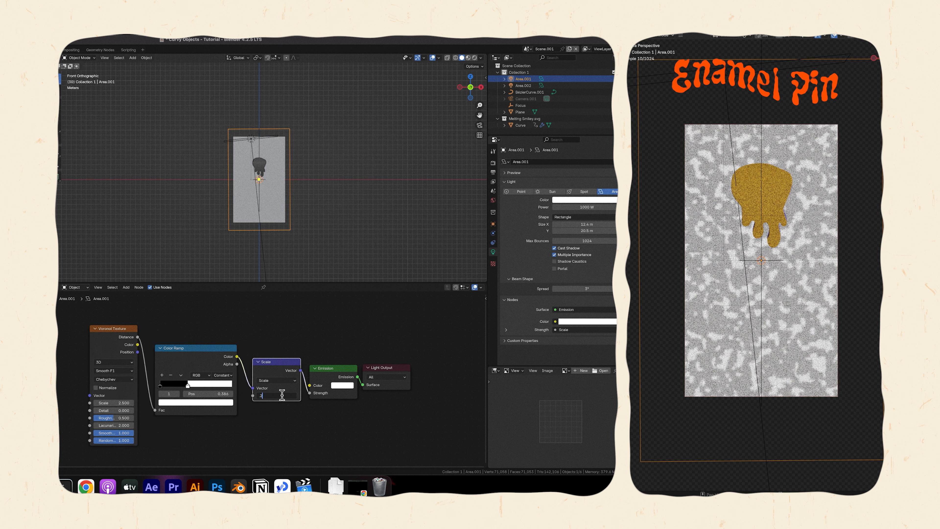
key("Return")
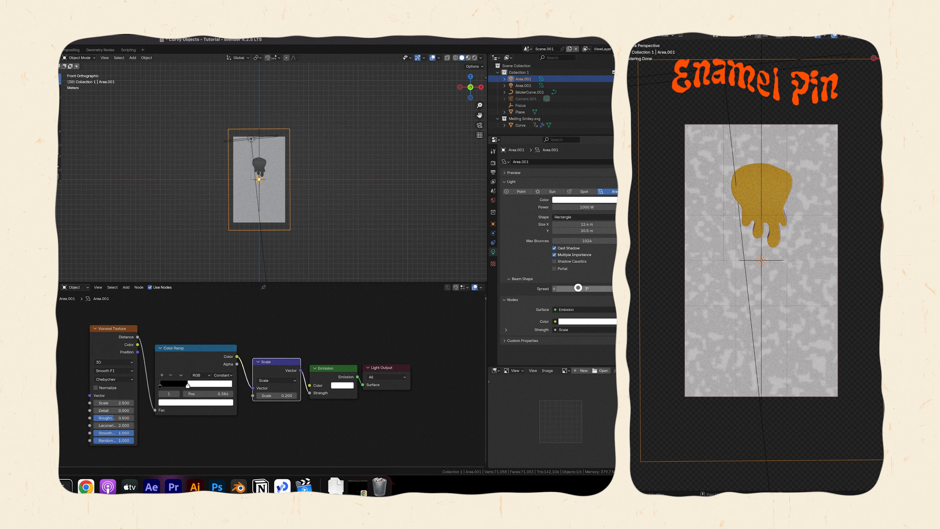
left_click(578, 288)
key("Return")
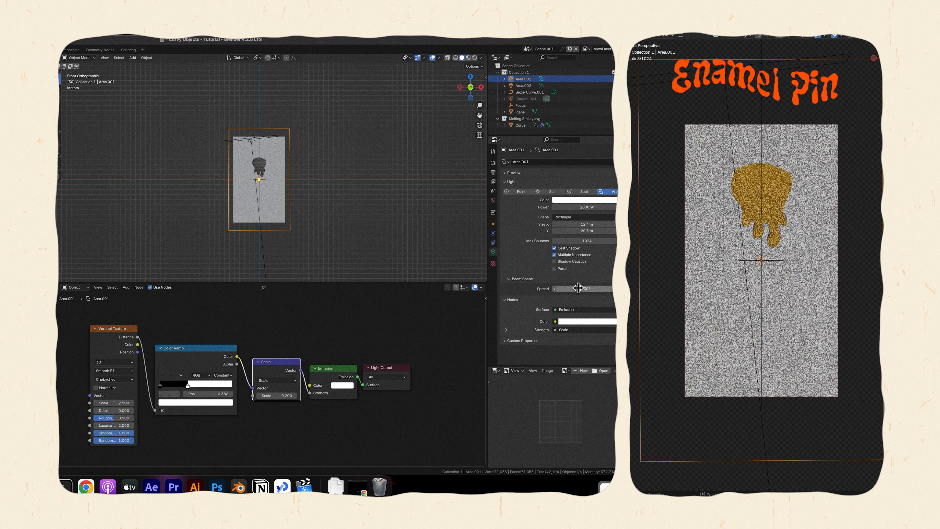
Set the second area light's beam spread to 90° and its power to 100 W.
left_click(523, 85)
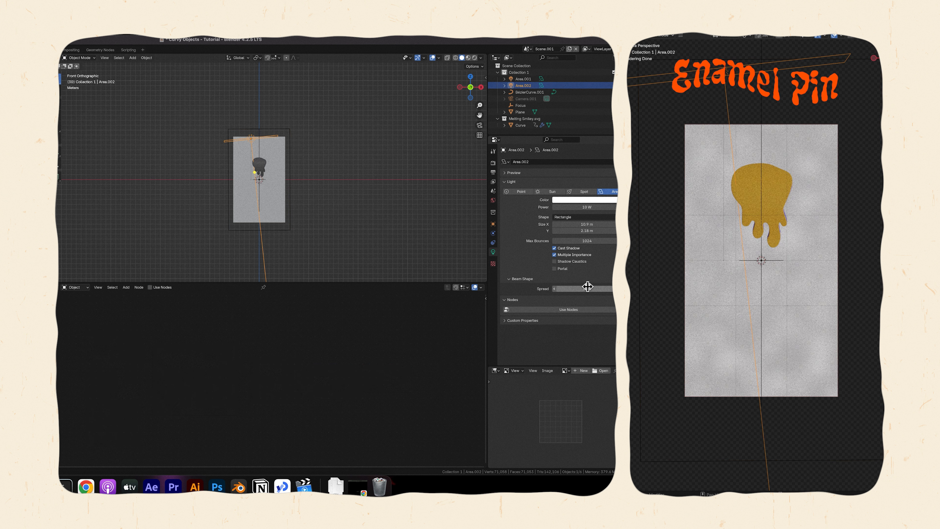
left_click(588, 288)
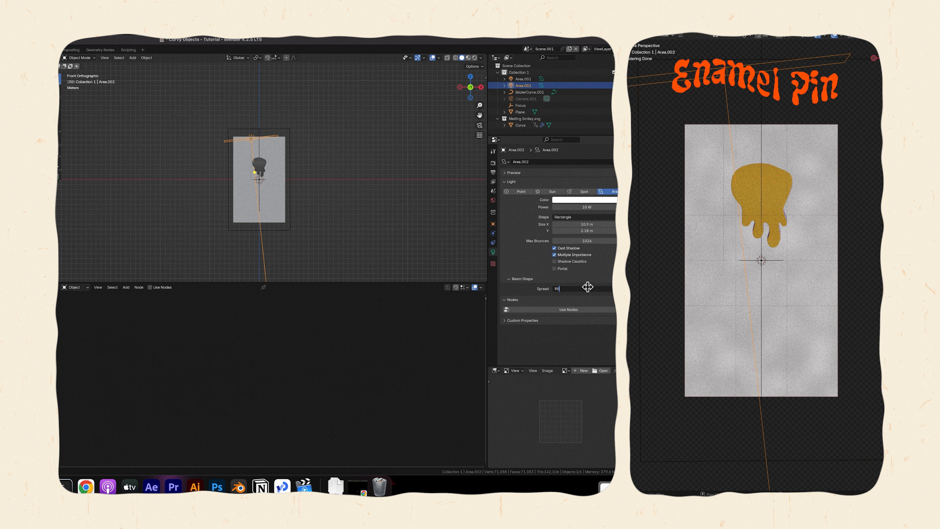
key("Return")
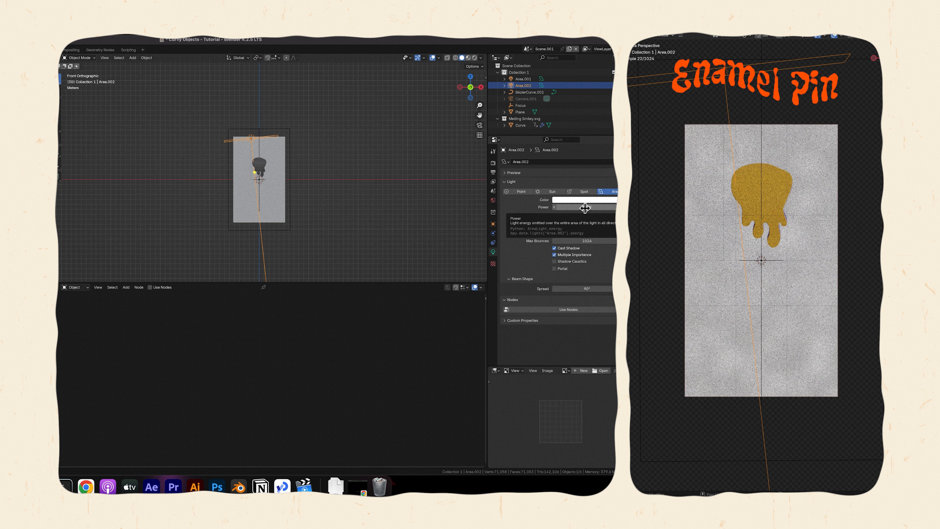
left_click(585, 208)
type("100")
key("Return")
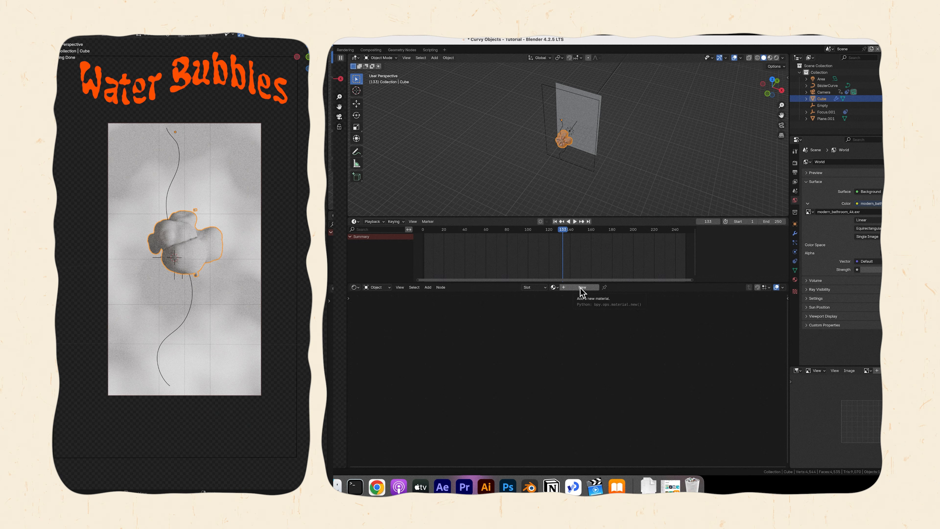
Create a new material for the bubbles and assign it with a Set Material node before the Group Output of their geometry nodes.
left_click(580, 287)
key("Home")
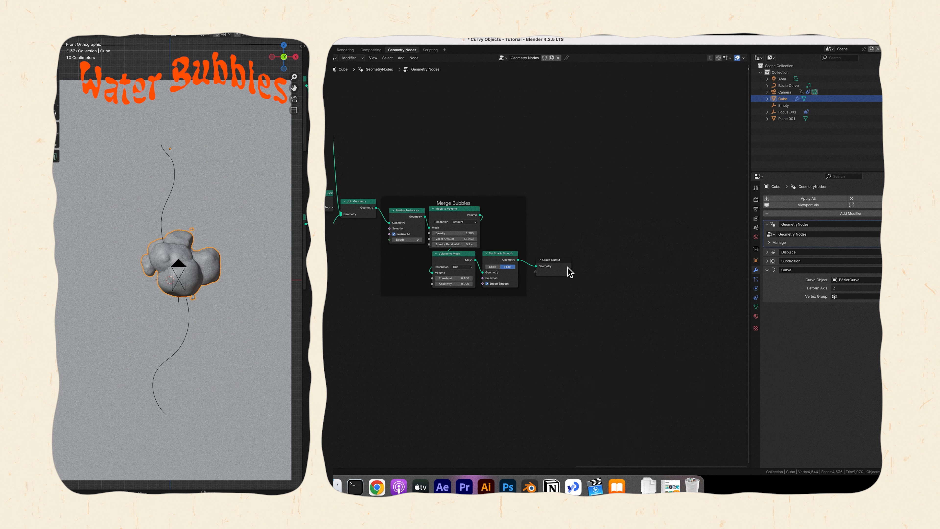
left_click_drag(556, 262, 633, 261)
left_click(540, 245)
left_click_drag(517, 260, 571, 252)
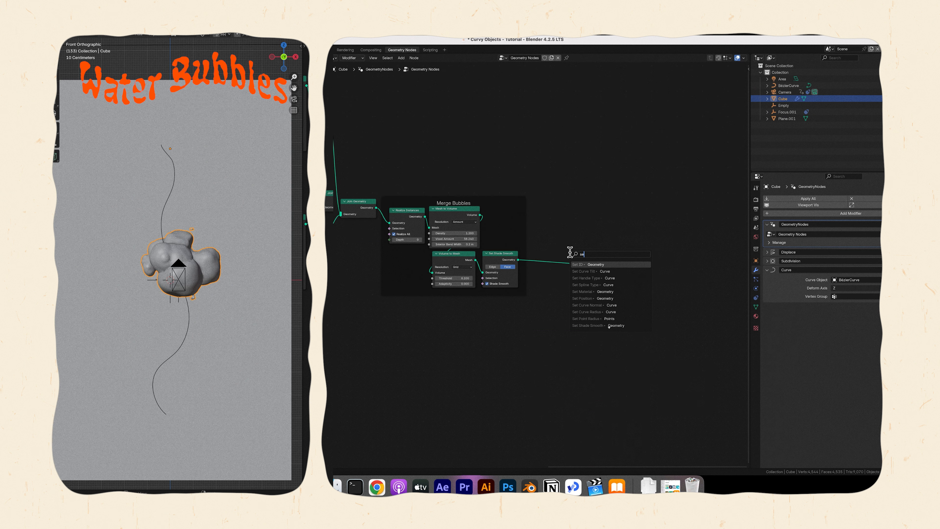
type("set mater")
key("Return")
left_click(548, 264)
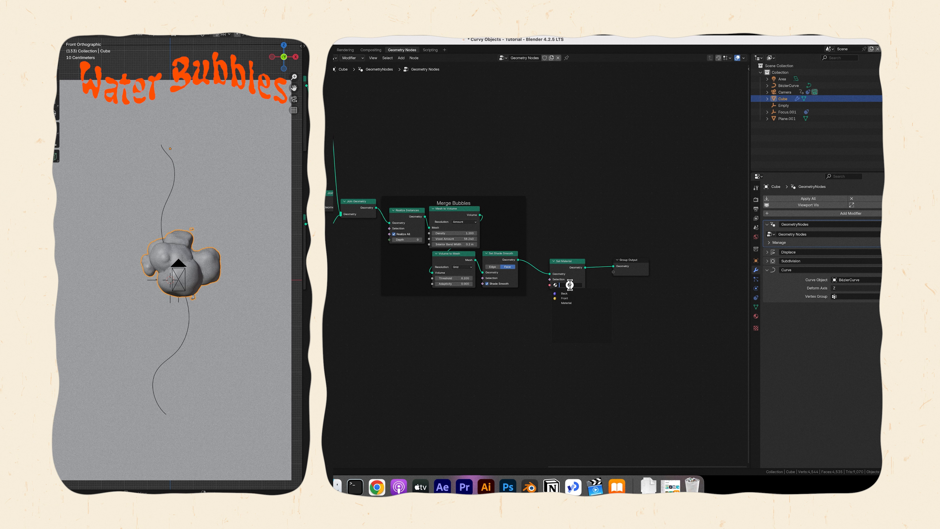
left_click(565, 303)
left_click(756, 316)
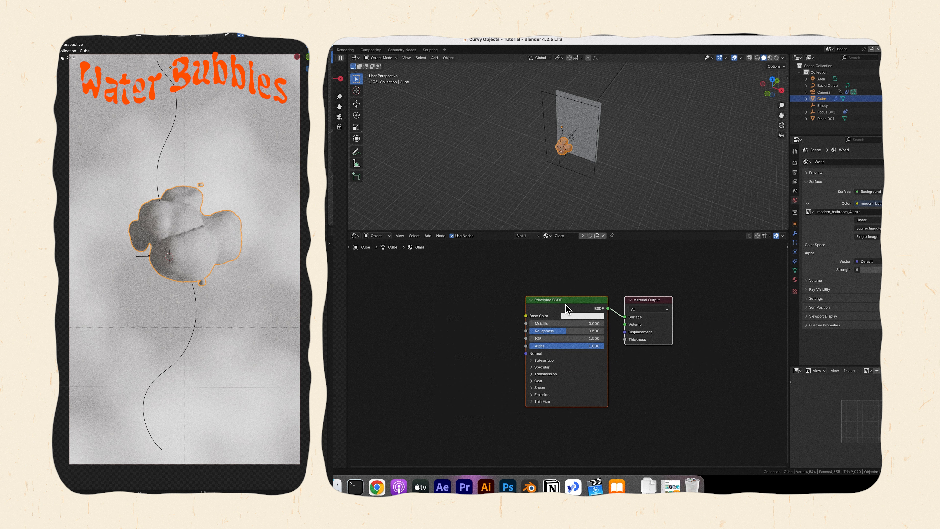
Clear the Glass material's shader nodes except Material Output and connect a new Glass BSDF to its Surface input.
left_click(565, 301)
key("x")
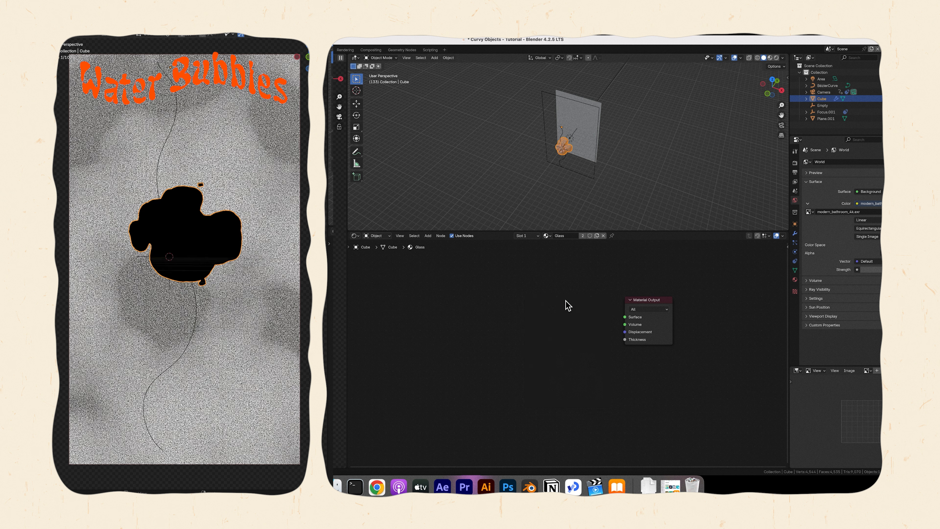
left_click_drag(621, 318, 560, 316)
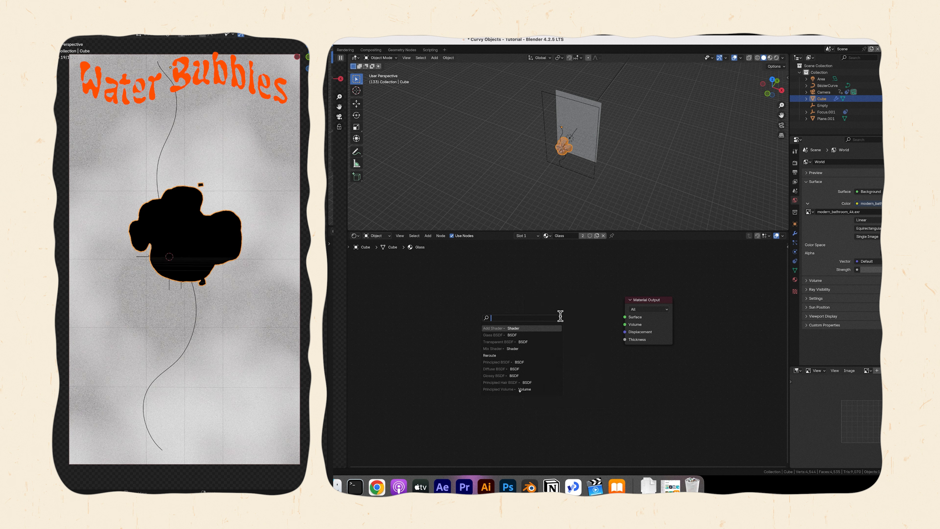
type("gla")
key("Return")
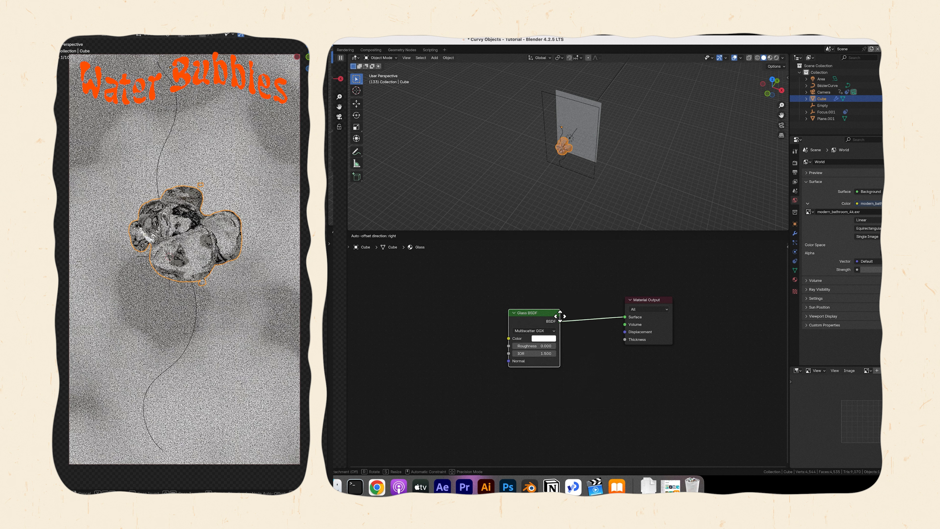
Duplicate the Glass BSDF three times, placing two copies in a row beside it and one above the row.
left_click(604, 339)
key("shift+d")
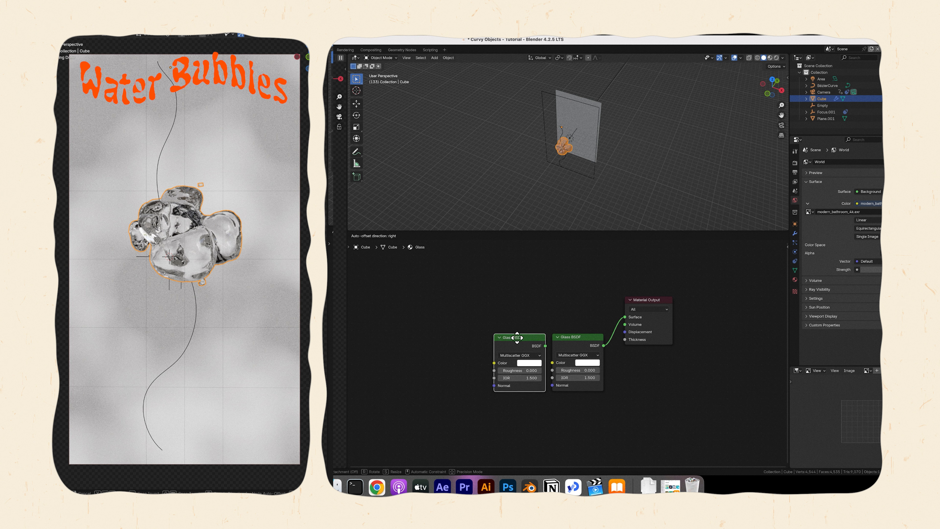
left_click(514, 338)
key("shift+d")
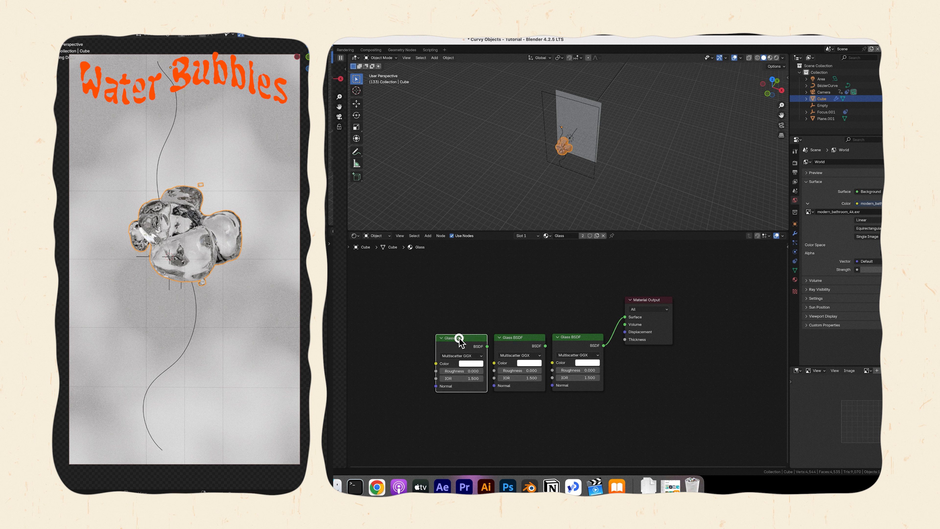
left_click(459, 338)
key("shift+d")
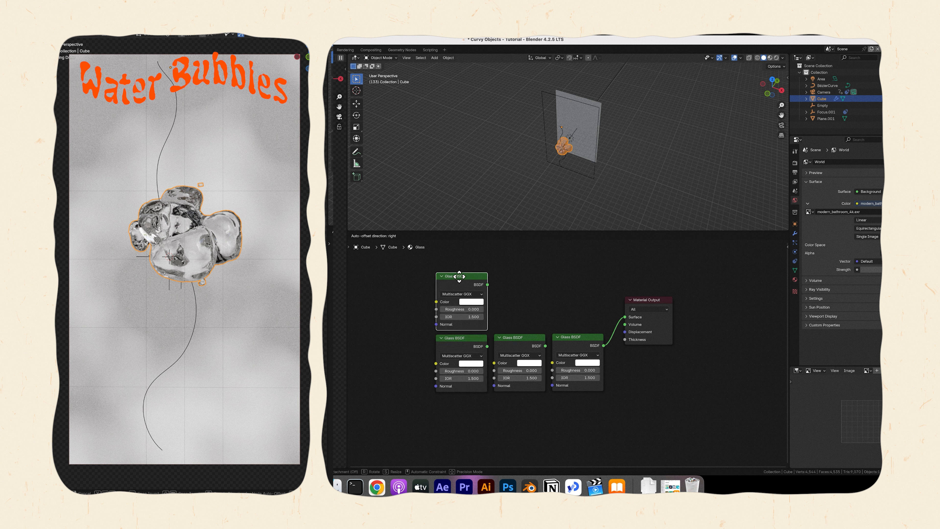
left_click(460, 276)
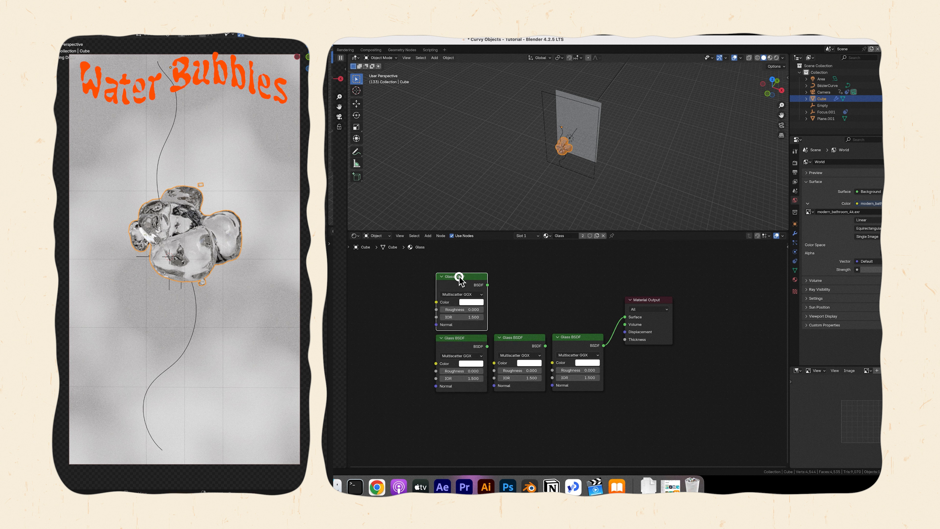
Colour the three duplicated Glass BSDF nodes pure red, green and blue, with the upper one red.
left_click(466, 302)
left_click(474, 261)
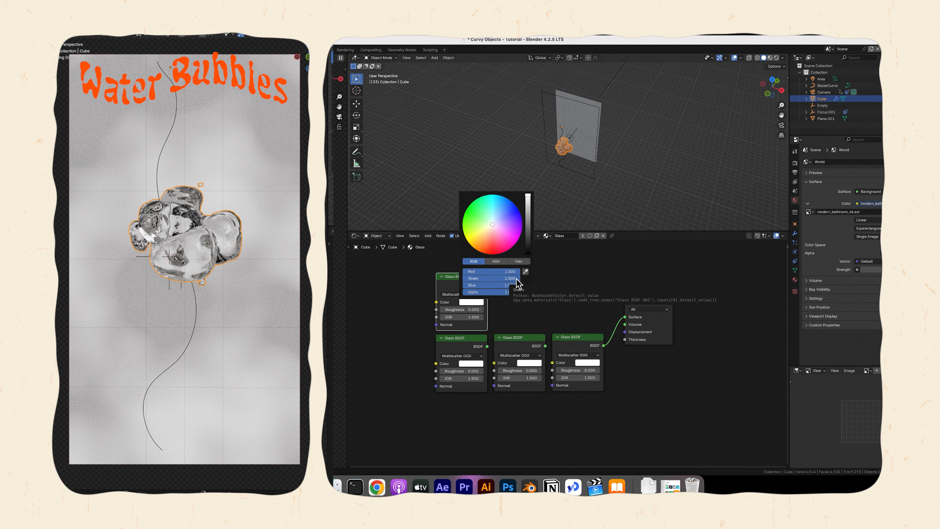
left_click_drag(516, 278, 464, 290)
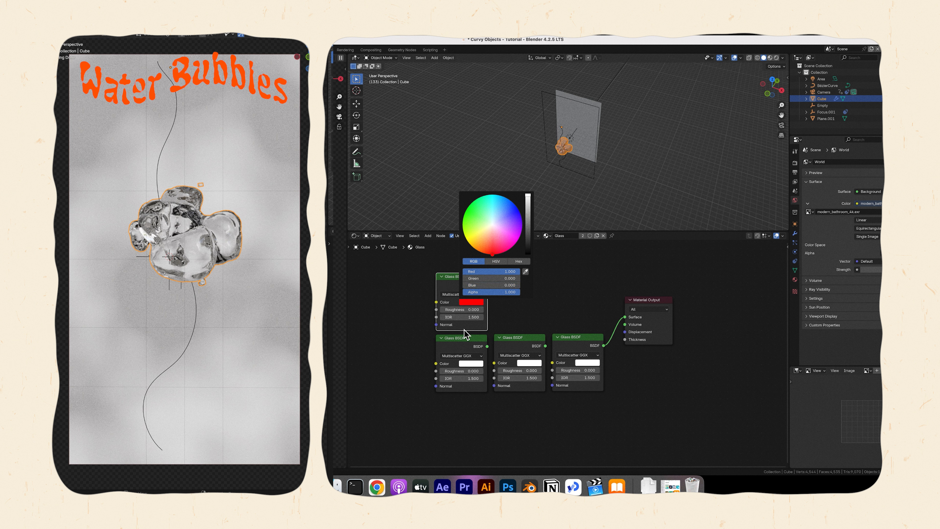
left_click(468, 363)
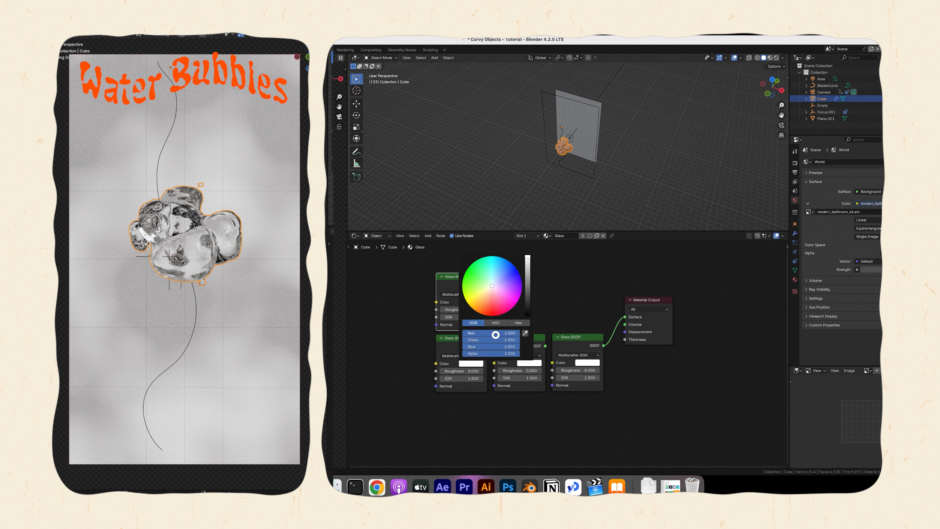
left_click_drag(495, 335, 418, 330)
left_click_drag(516, 347, 427, 351)
left_click(530, 363)
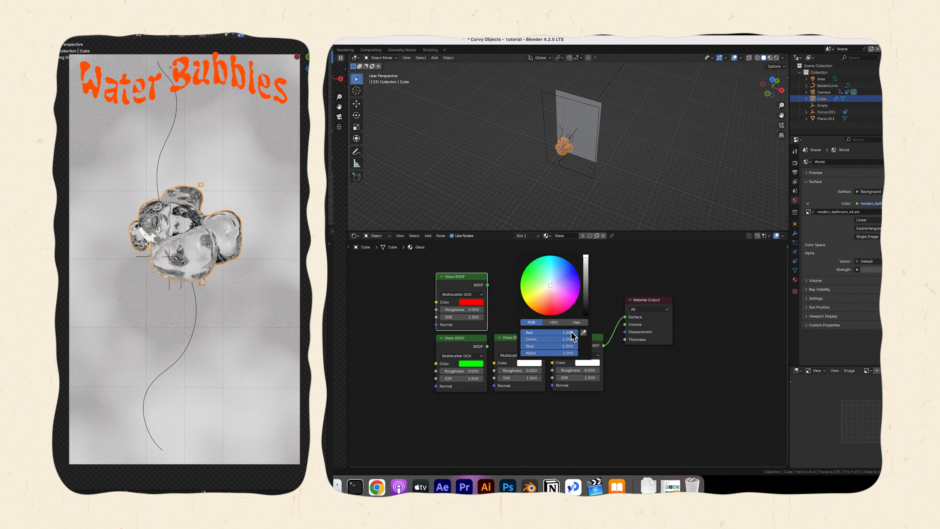
left_click_drag(571, 331, 526, 339)
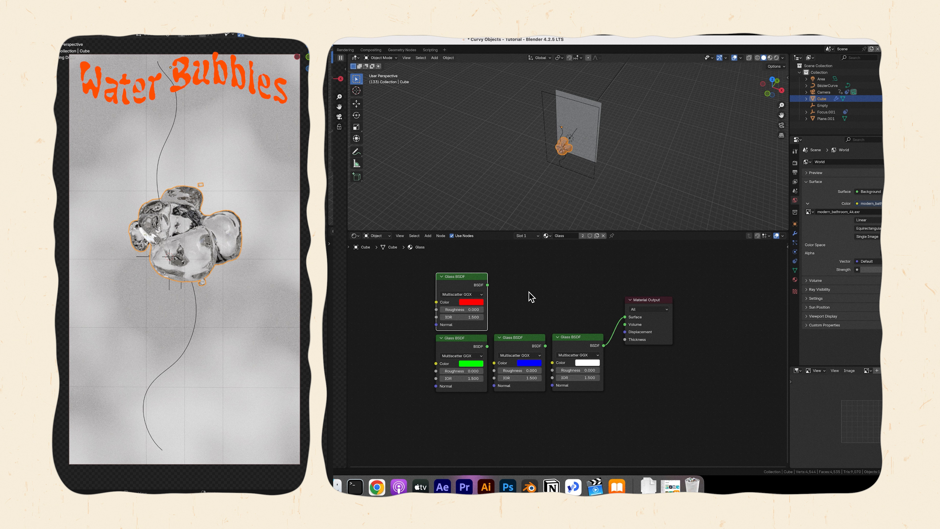
Add an Add Shader node and connect the red and green Glass BSDFs to its two inputs.
left_click(531, 296)
key("shift+a")
type("add")
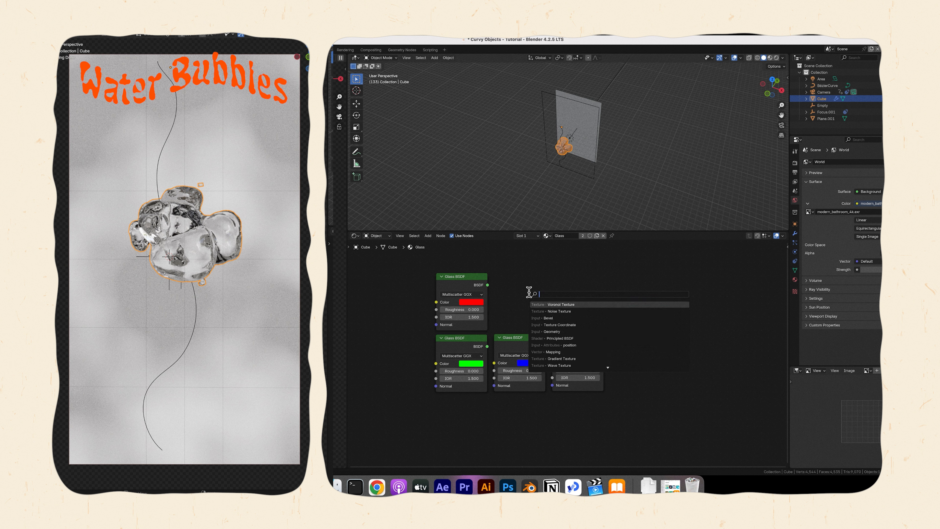
key("Return")
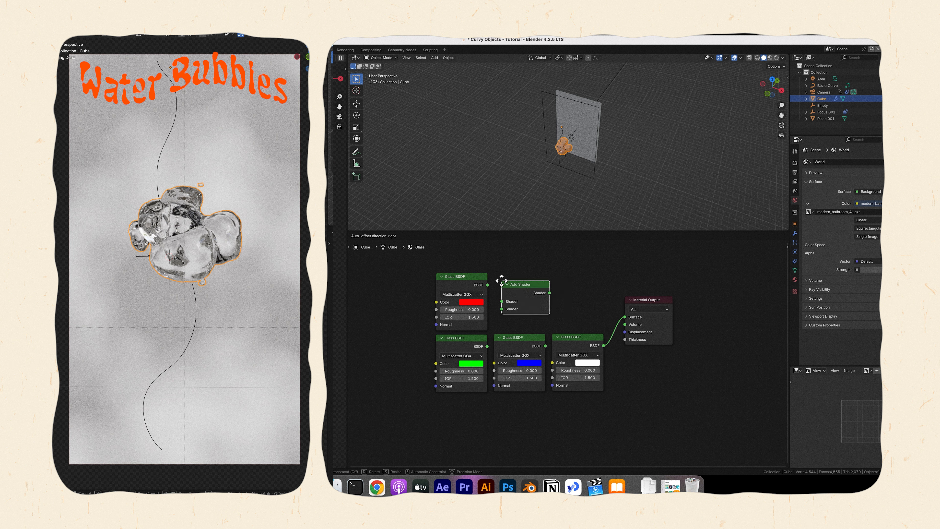
left_click(498, 275)
left_click(489, 290)
left_click_drag(488, 284, 499, 298)
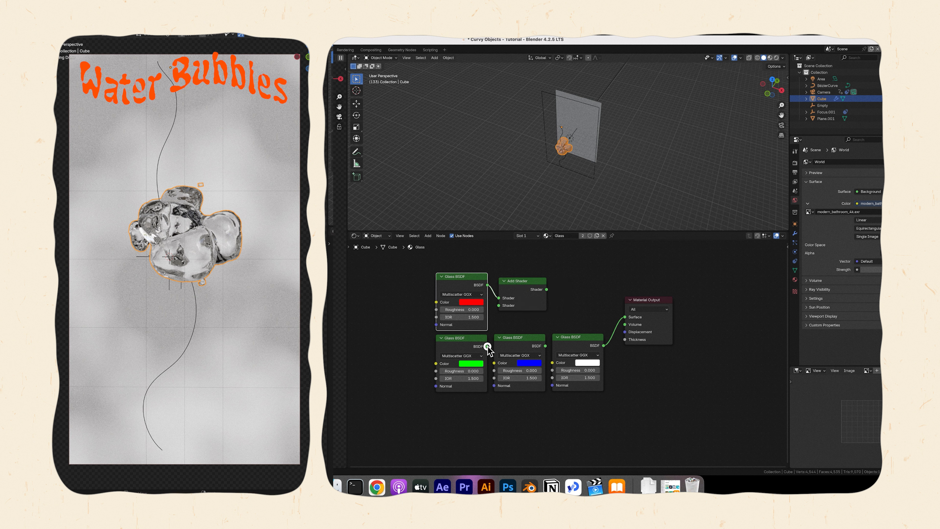
left_click_drag(487, 346, 499, 305)
Duplicate the Add Shader and use the copy to combine the first one's output with the blue Glass BSDF.
left_click(530, 288)
key("shift+d")
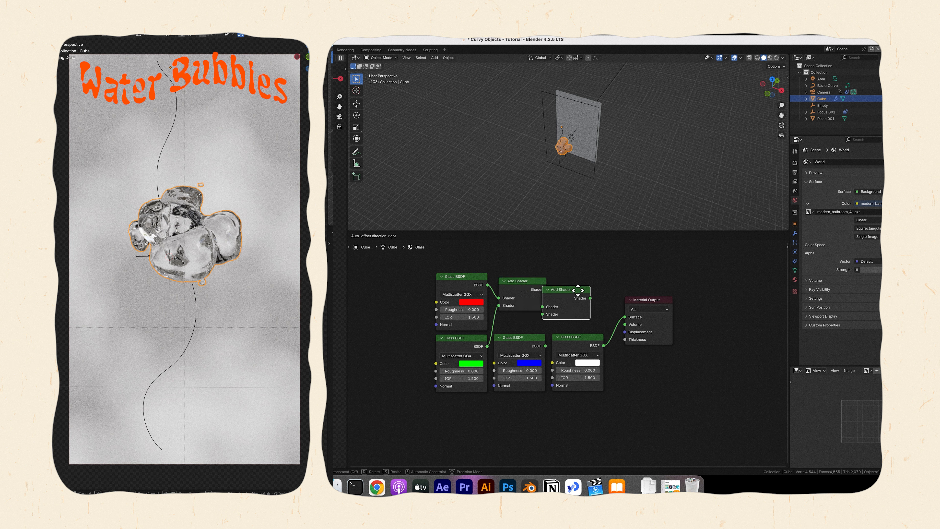
left_click(580, 282)
left_click_drag(547, 290, 551, 297)
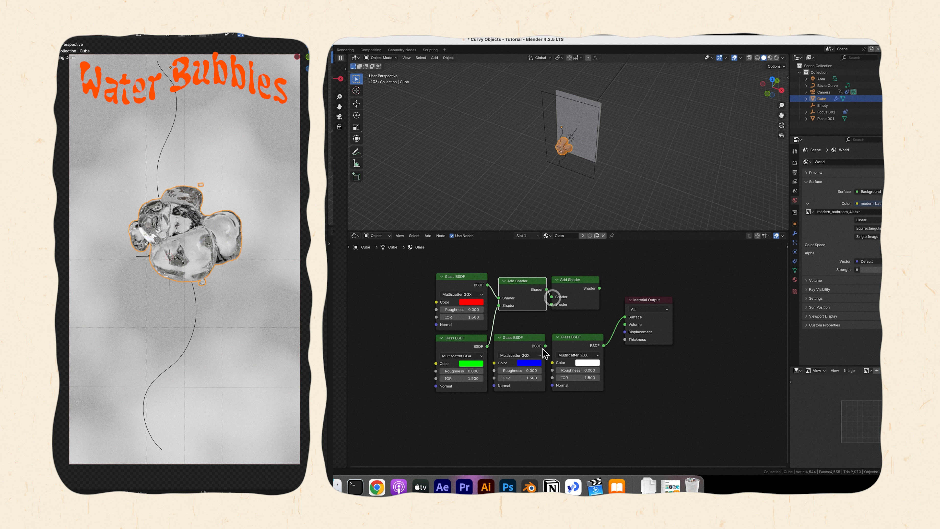
left_click_drag(546, 346, 551, 304)
Make room before the Material Output and add a Mix Shader fed by the second Add Shader.
left_click_drag(653, 299, 721, 297)
left_click_drag(600, 288, 638, 299)
type("mix")
key("Return")
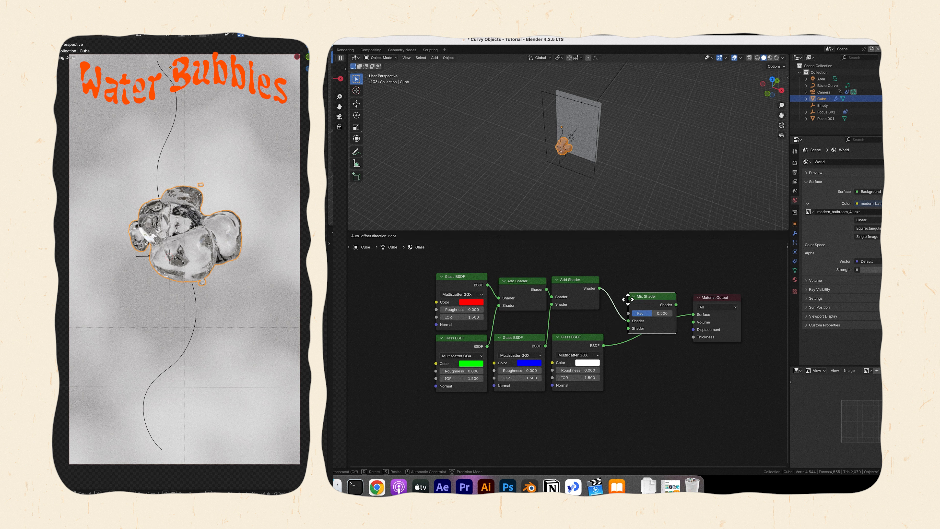
left_click(628, 298)
Connect a Light Path Transparent Depth output to the Mix Shader's factor, hide its unused sockets and move it above the Add Shaders.
left_click_drag(604, 345, 622, 272)
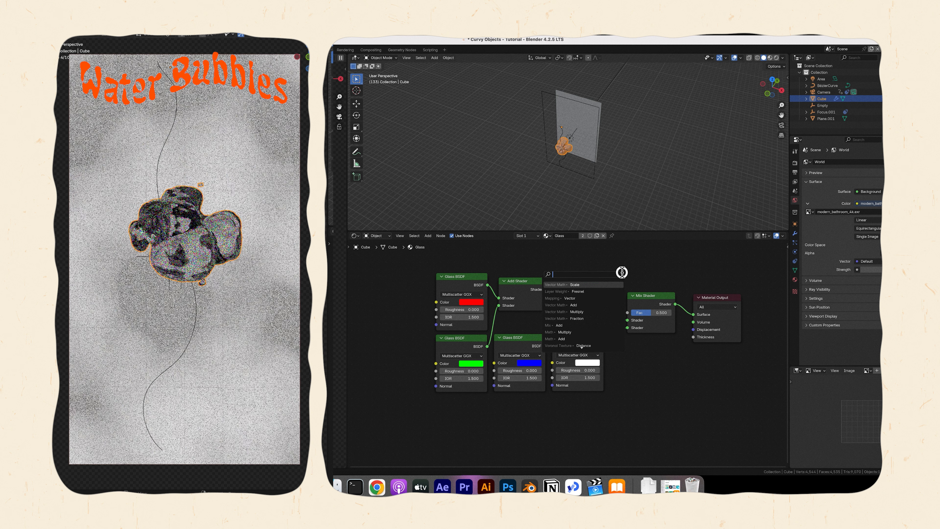
type("tra")
key("Down")
key("Down")
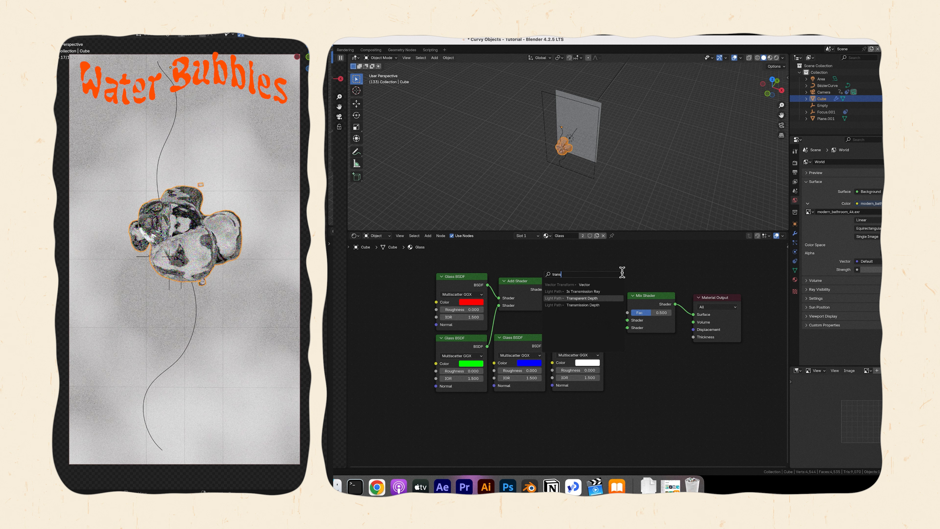
key("Return")
key("ctrl+h")
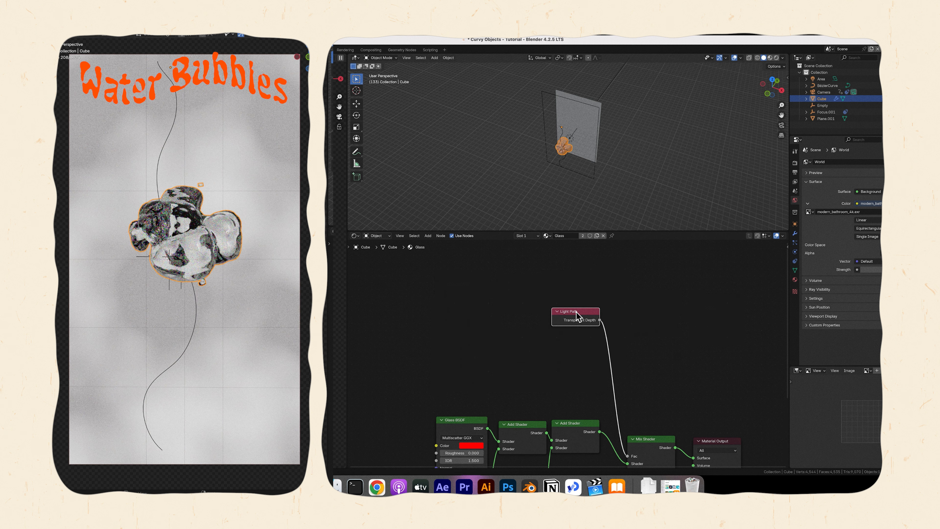
left_click_drag(579, 316, 581, 401)
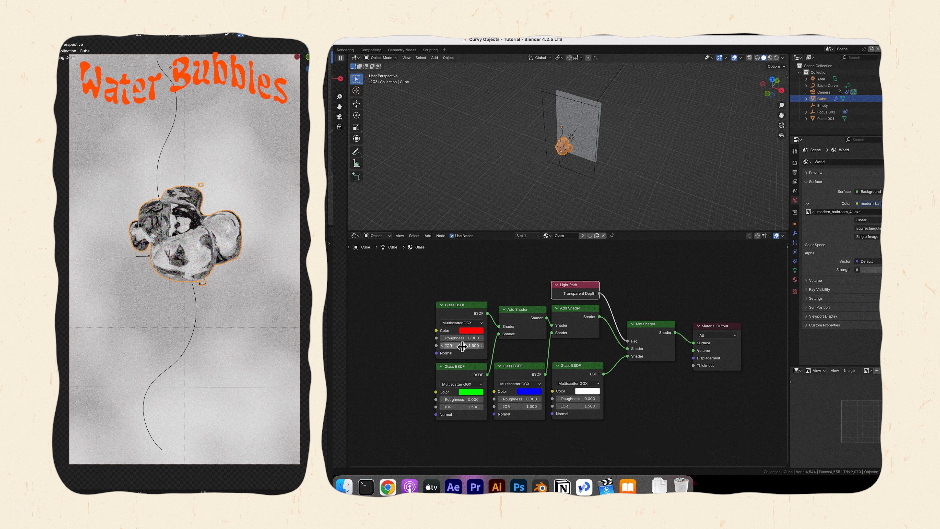
Set the IOR of the red Glass BSDF to 1.45 and of the blue Glass BSDF to 1.55.
left_click(463, 345)
type("1.45")
key("Return")
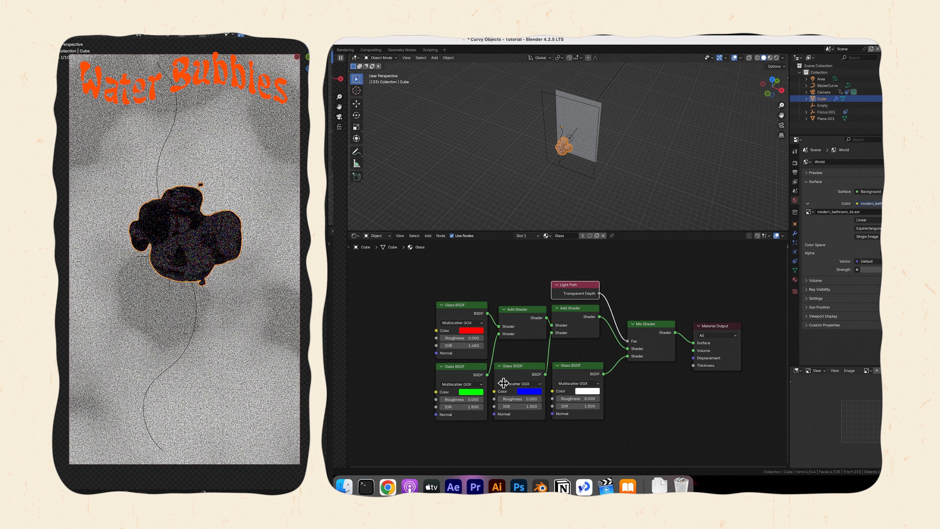
left_click(516, 406)
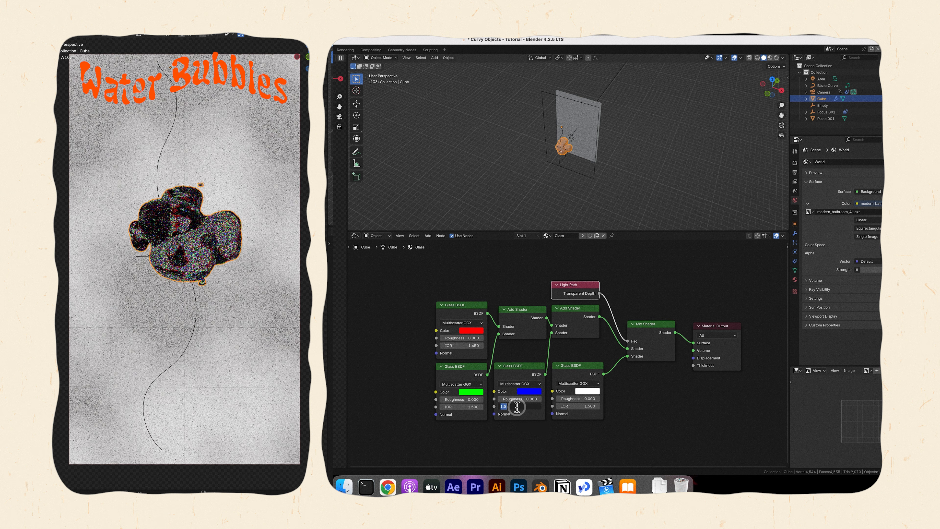
type("1.55")
key("Return")
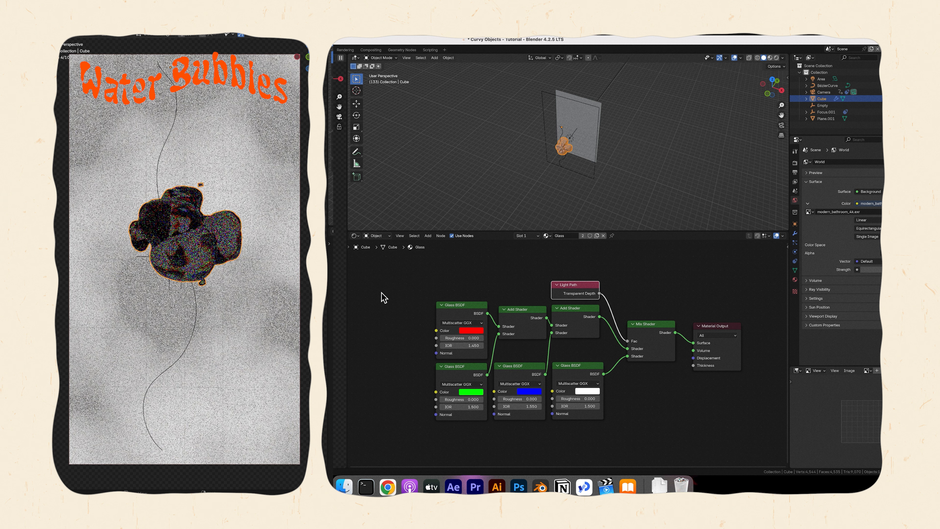
Reset the red Glass BSDF's IOR to 1.5 and set the green Glass BSDF's IOR to 1.45.
double_click(463, 345)
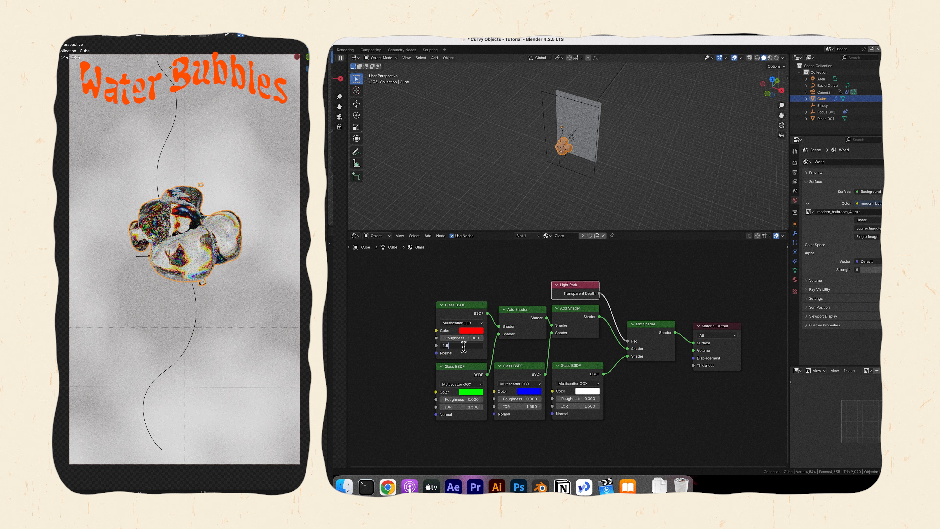
double_click(465, 407)
type("1.45")
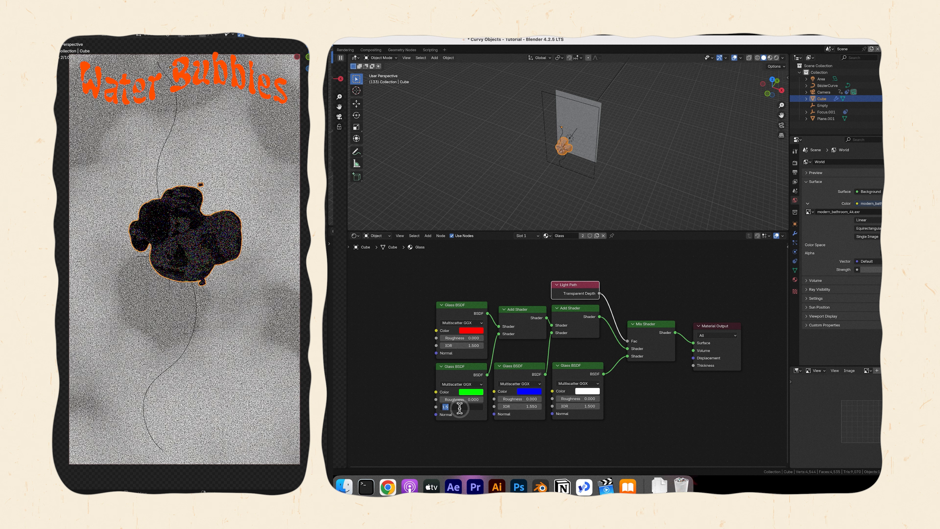
key("Return")
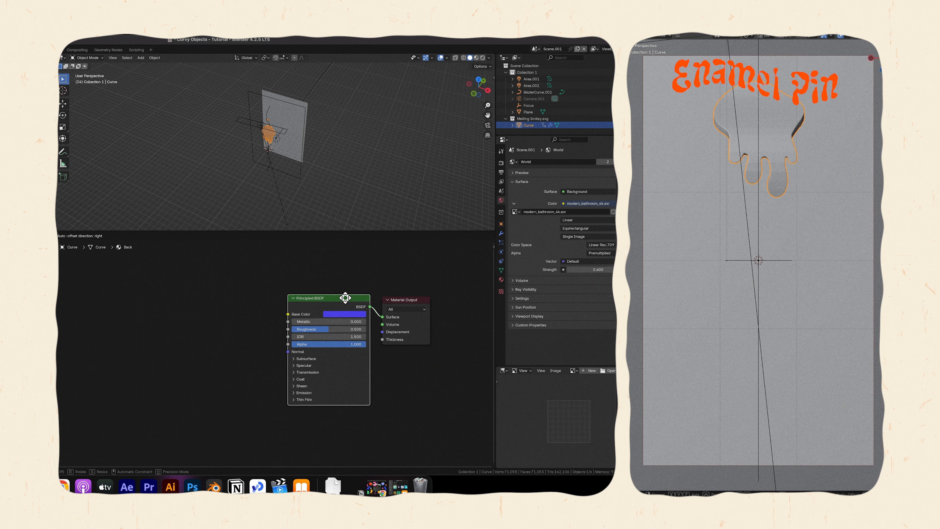
In the enamel pin's Back material, add a Bump node to the Principled BSDF's normal and drive its height with a Noise Texture.
left_click_drag(343, 296, 345, 298)
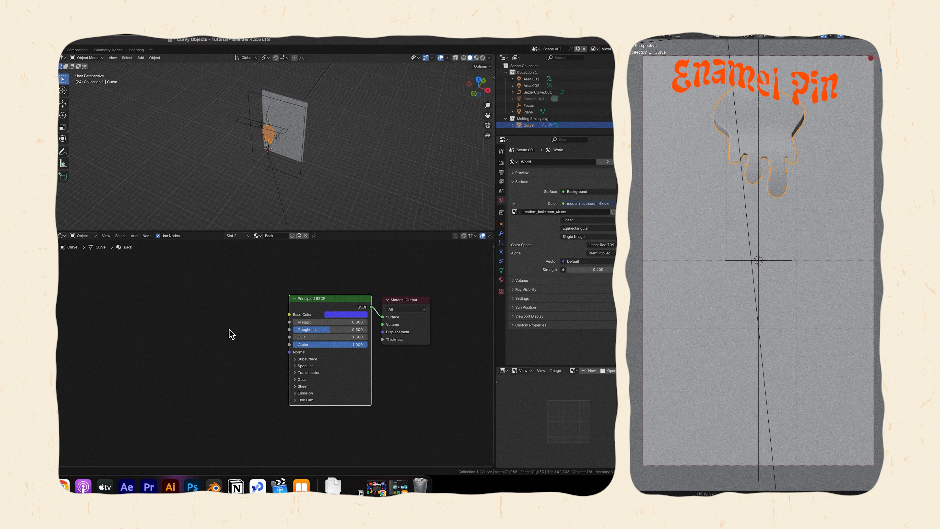
type("bump")
left_click_drag(290, 352, 111, 394)
key("Return")
left_click(235, 377)
type("noise")
key("Return")
Give the Noise Texture Mapping and Texture Coordinate nodes using Object coordinates, and line the nodes up beside the Bump node.
left_click(219, 357)
key("ctrl+t")
scroll(126, 345, "down", 1)
scroll(126, 345, "down", 1)
left_click_drag(126, 345, 135, 334)
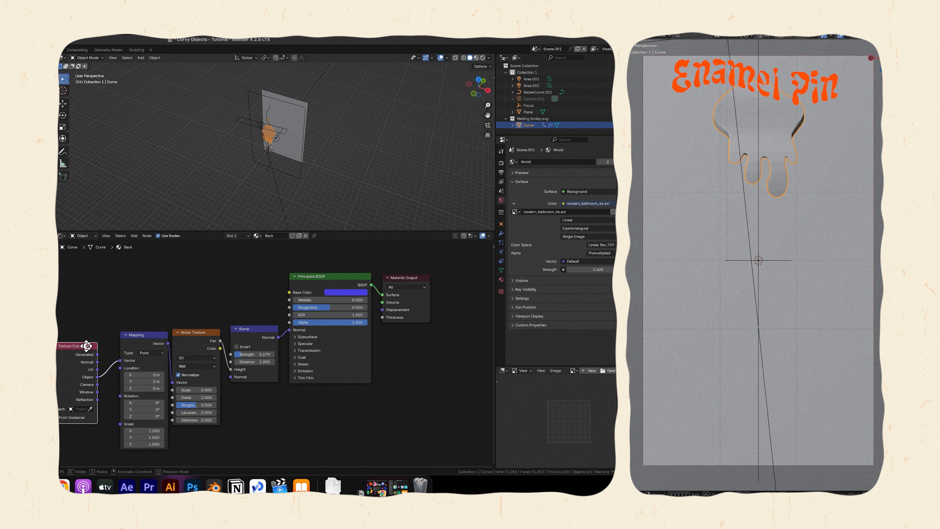
left_click_drag(83, 346, 100, 338)
left_click_drag(253, 328, 248, 329)
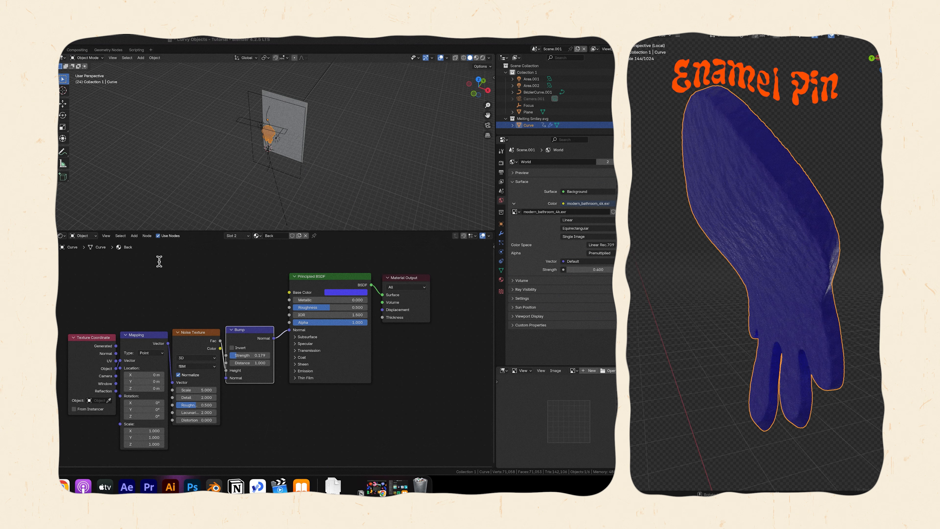
Set the Noise Texture's scale to 300 and lower the Back material's Principled BSDF roughness.
double_click(201, 393)
type("300")
key("Return")
left_click_drag(323, 308, 292, 308)
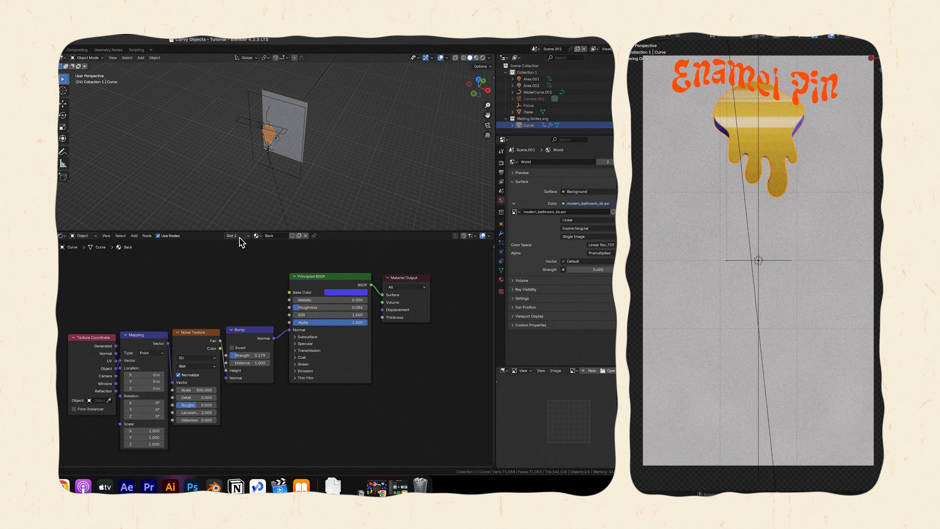
Switch to the Front material and add the Melting Smiley colour image as a texture with Mapping and Texture Coordinate nodes.
left_click(237, 236)
left_click(234, 254)
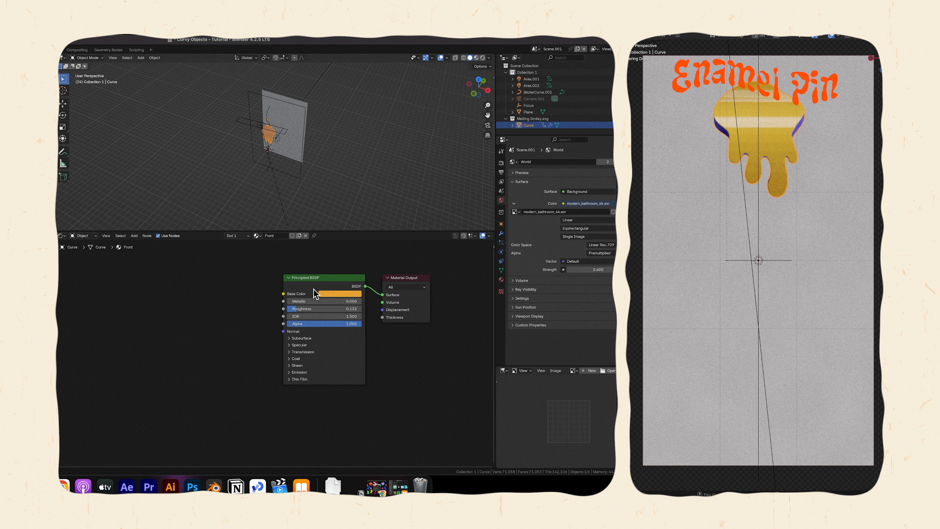
left_click(336, 294)
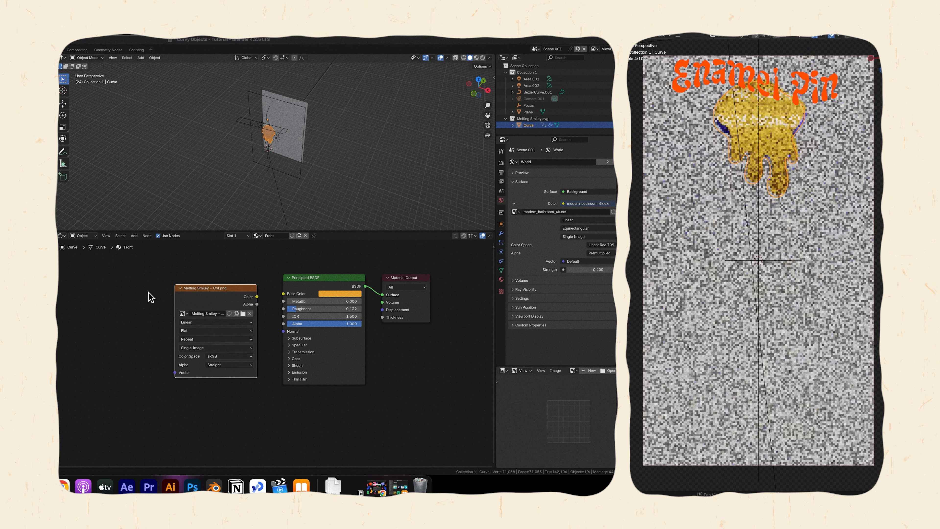
left_click_drag(212, 290, 192, 274)
key("ctrl+t")
Move the Mapping and Texture Coordinate nodes away from the image texture and insert a reroute point on the mapping link.
scroll(132, 265, "down", 2, "ctrl")
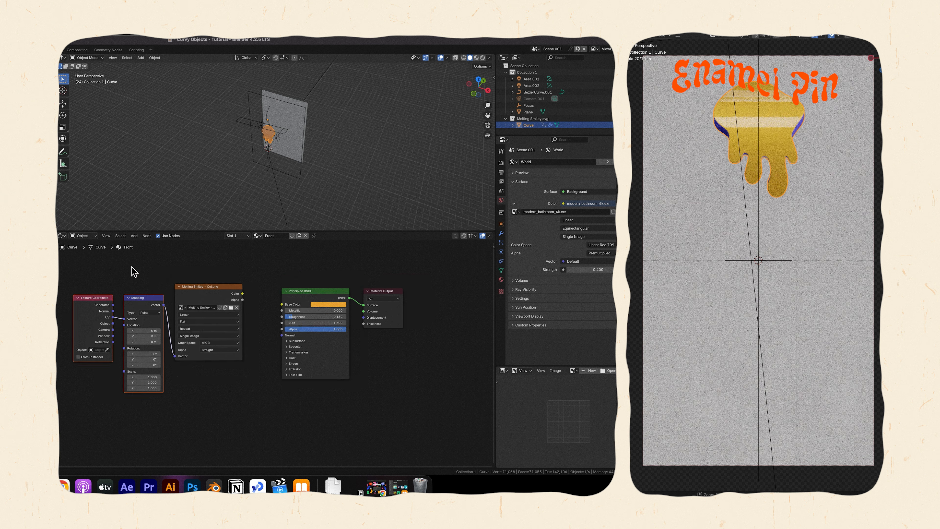
scroll(131, 265, "down", 3, "ctrl")
left_click_drag(108, 286, 185, 319)
left_click_drag(185, 316, 124, 339)
right_click_drag(160, 337, 153, 353, "shift")
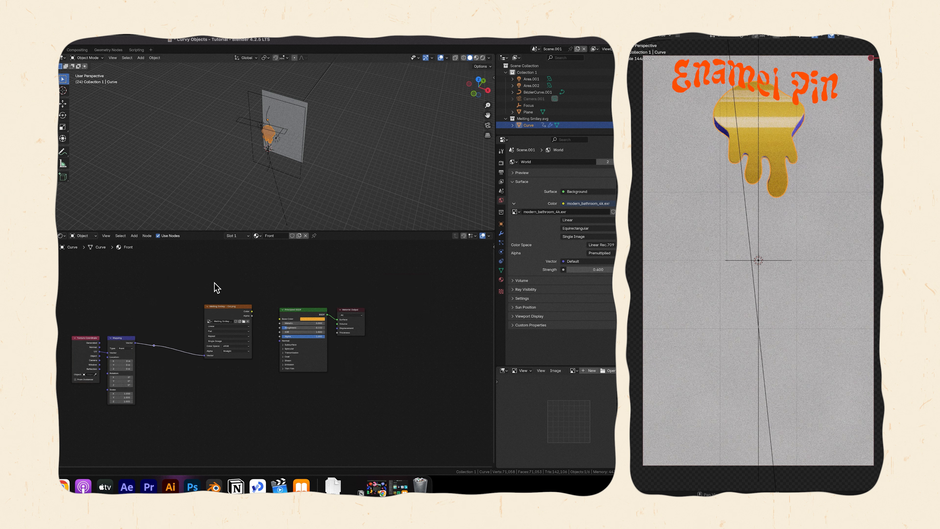
Connect the colour image through a Hue/Saturation/Value node to the Front material's base color and set the hue to 0.43.
left_click_drag(222, 306, 277, 318)
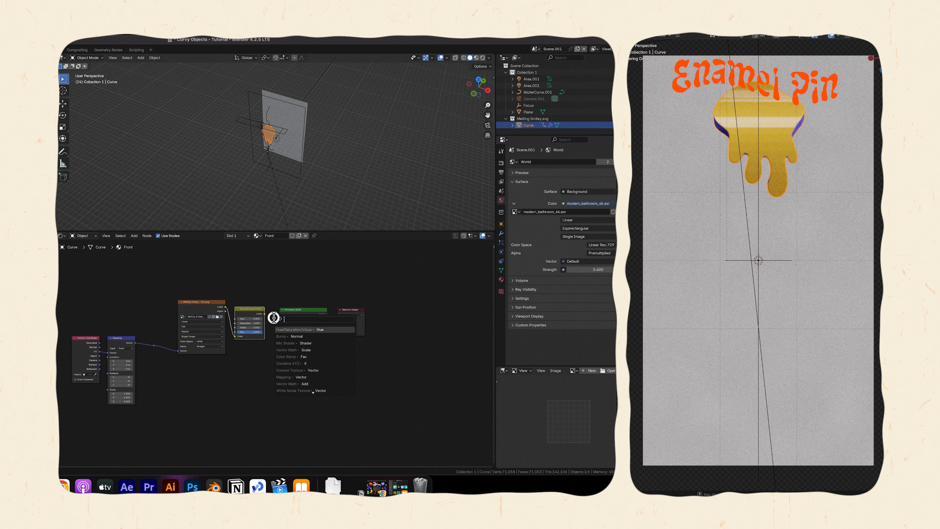
left_click(273, 317)
left_click_drag(265, 315, 278, 320)
left_click(254, 318)
type(".")
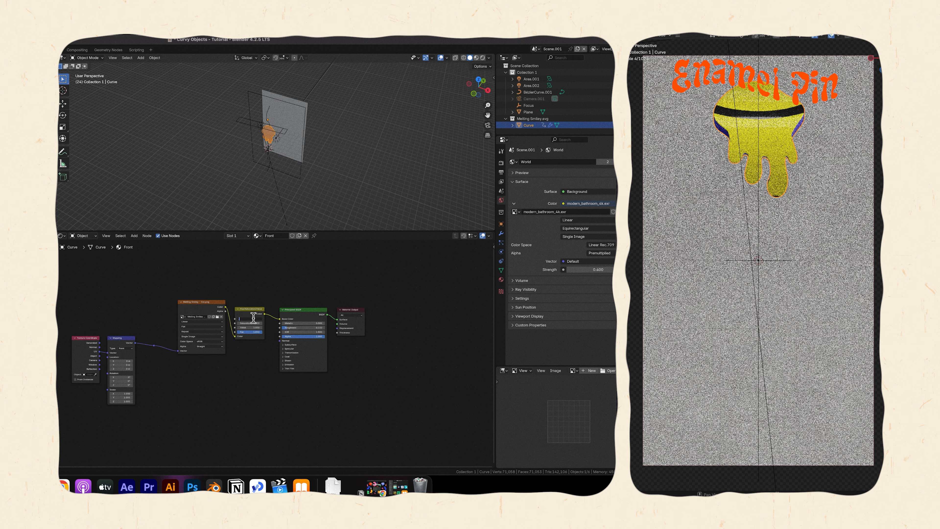
type("43")
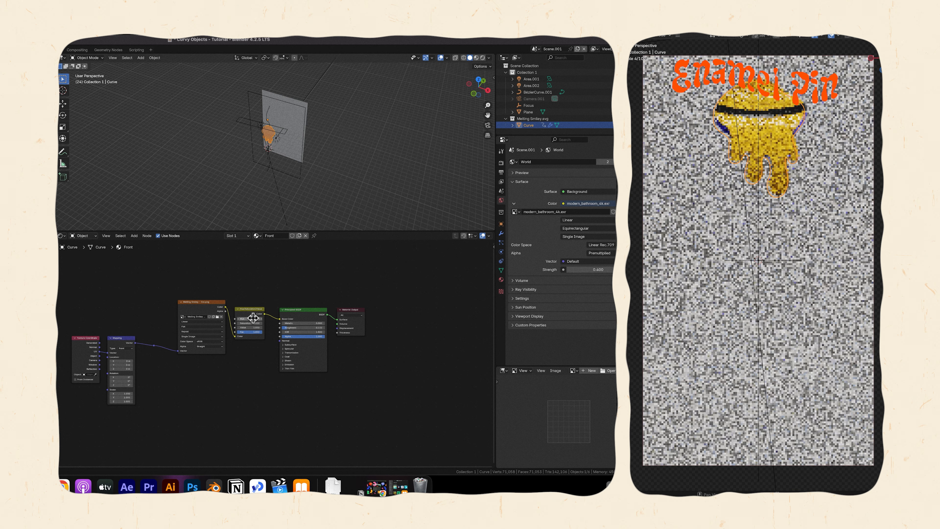
Add a Displacement node to the Material Output, feed its height from a second Melting Smiley image and link that image to the reroute.
type("disp")
key("Return")
left_click_drag(226, 372, 336, 329)
left_click(281, 386)
left_click_drag(154, 345, 178, 415)
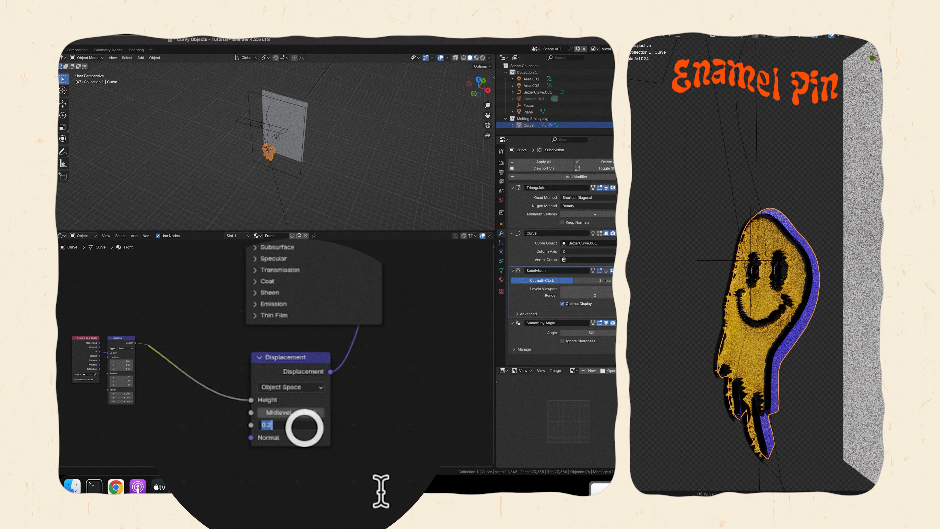
Set the Displacement node's scale to 0.02 and its midlevel to 1.
double_click(296, 406)
key("BackSpace")
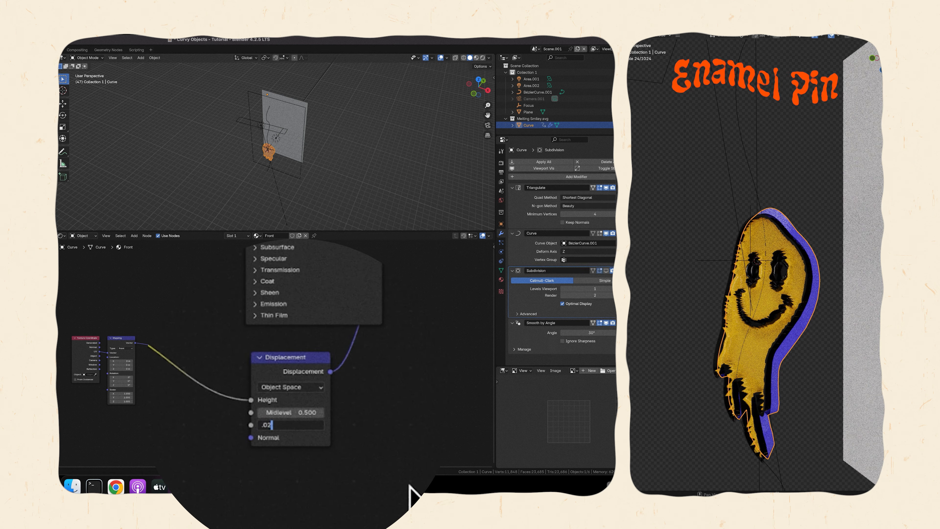
type(".02")
key("Return")
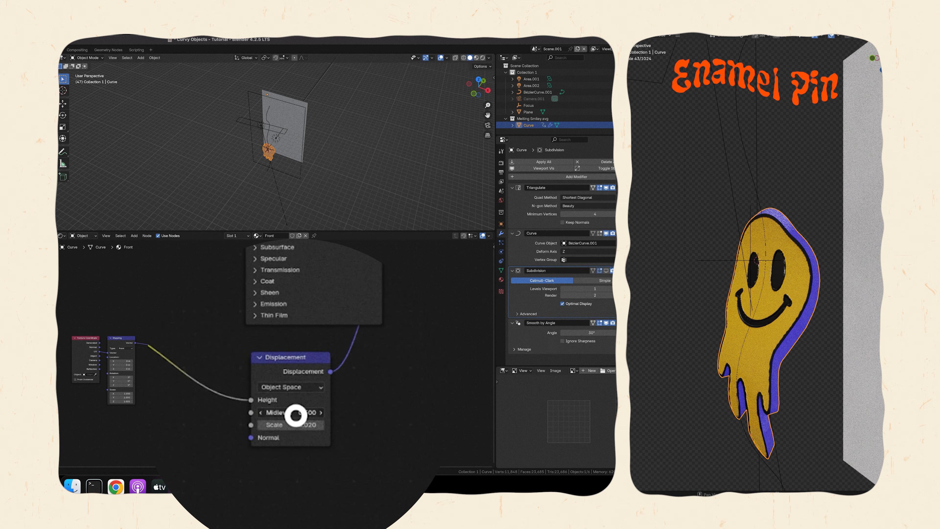
double_click(296, 415)
type("1")
key("Return")
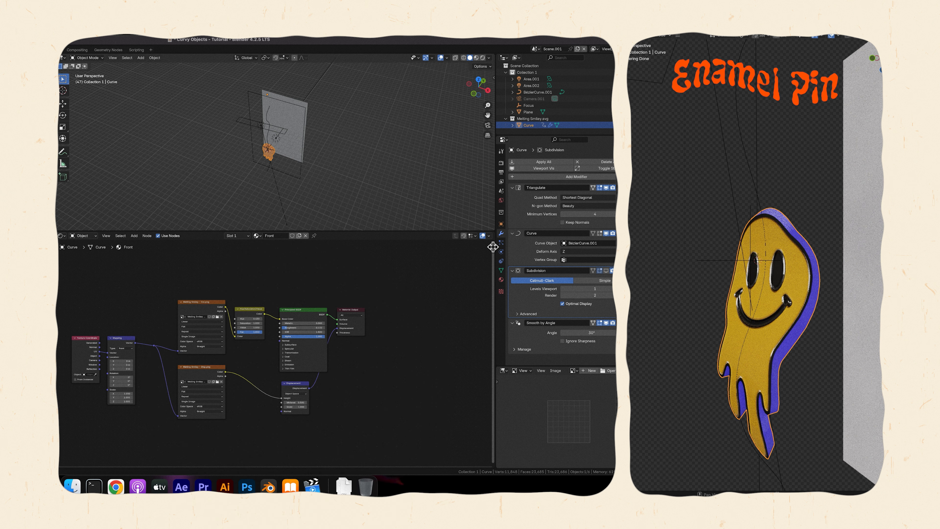
Set the Front material's surface displacement method to Displacement and Bump.
left_click(494, 247)
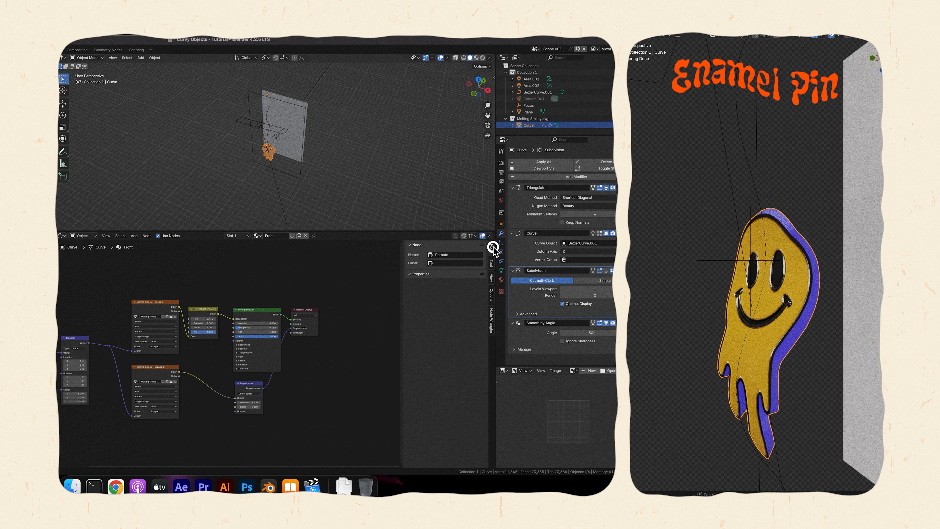
left_click(490, 292)
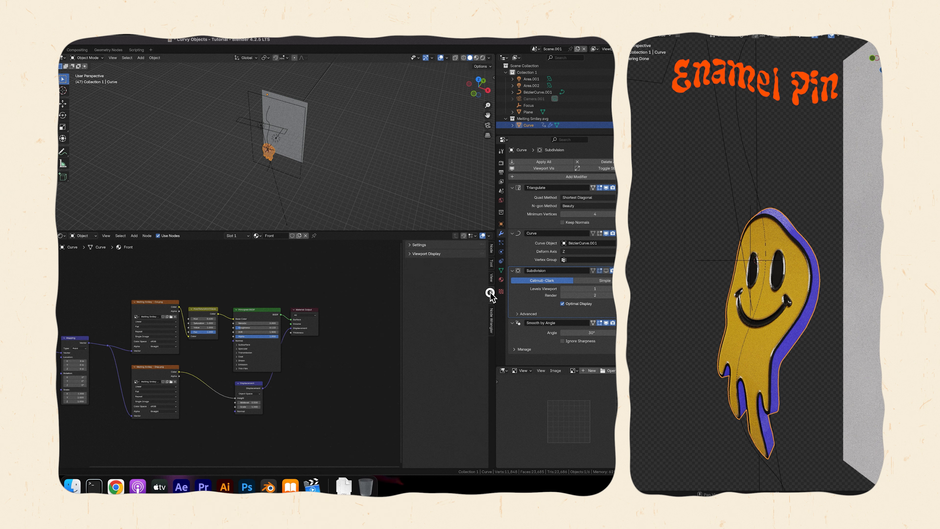
left_click(411, 246)
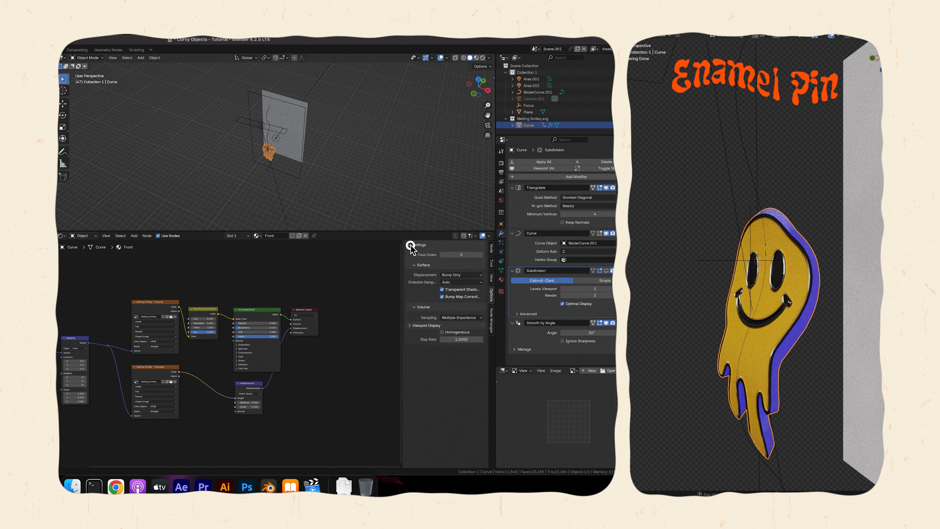
left_click(448, 274)
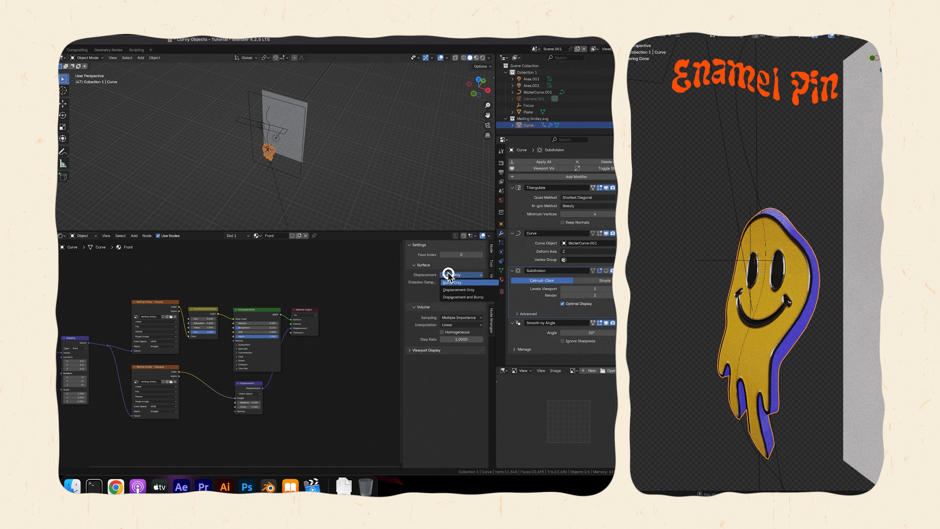
left_click(451, 296)
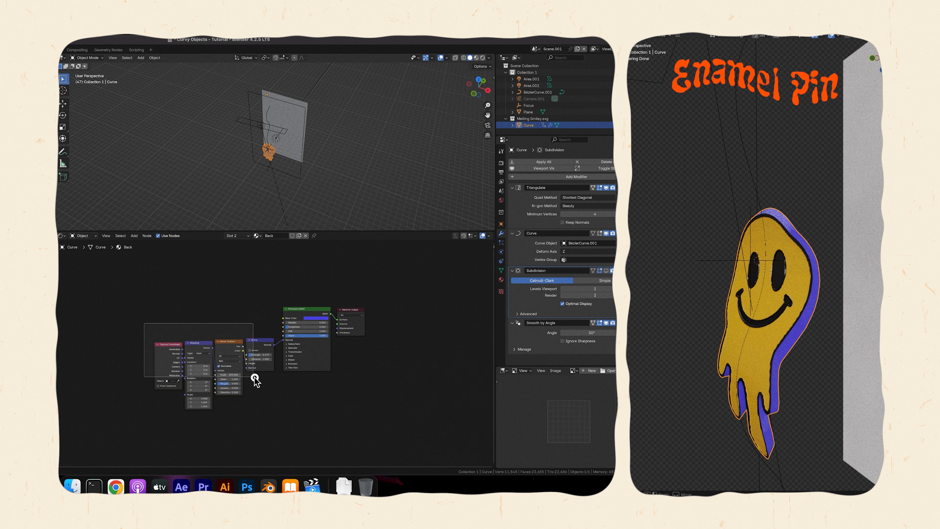
Copy the noise bump nodes from the Back material into the Front material and connect the Bump to the Principled BSDF's normal.
left_click_drag(255, 377, 255, 378)
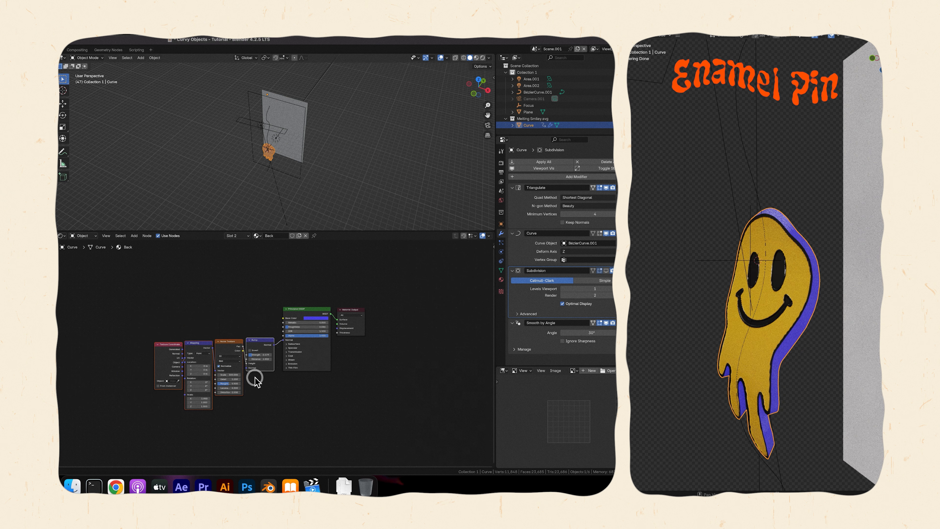
left_click(246, 236)
left_click(233, 247)
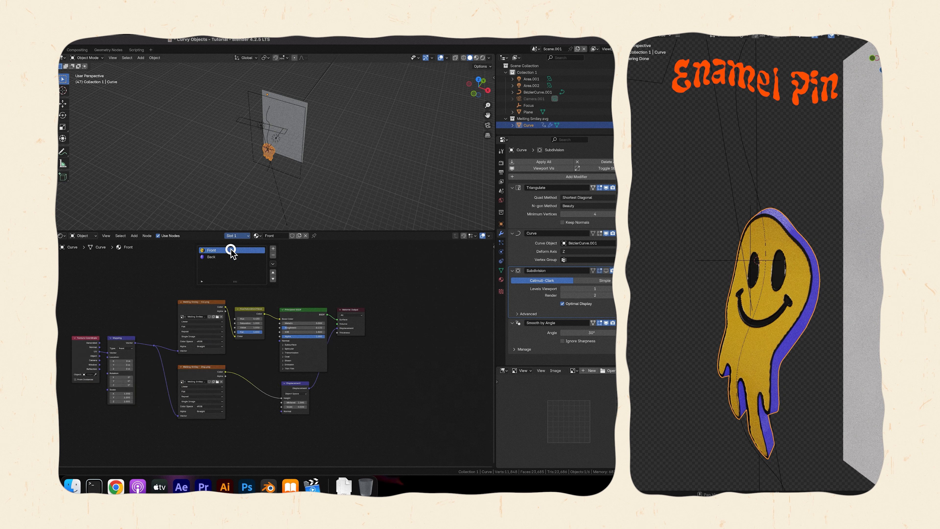
key("ctrl+v")
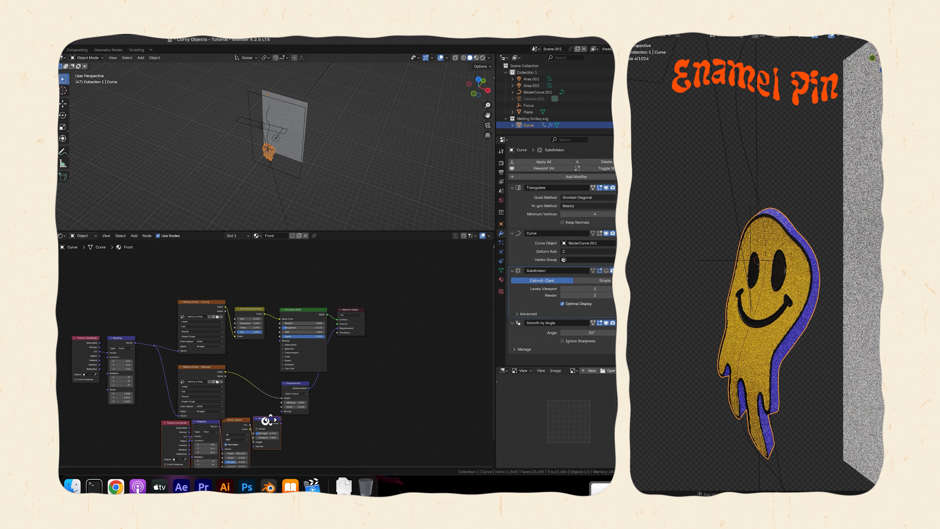
key("g")
left_click(211, 431)
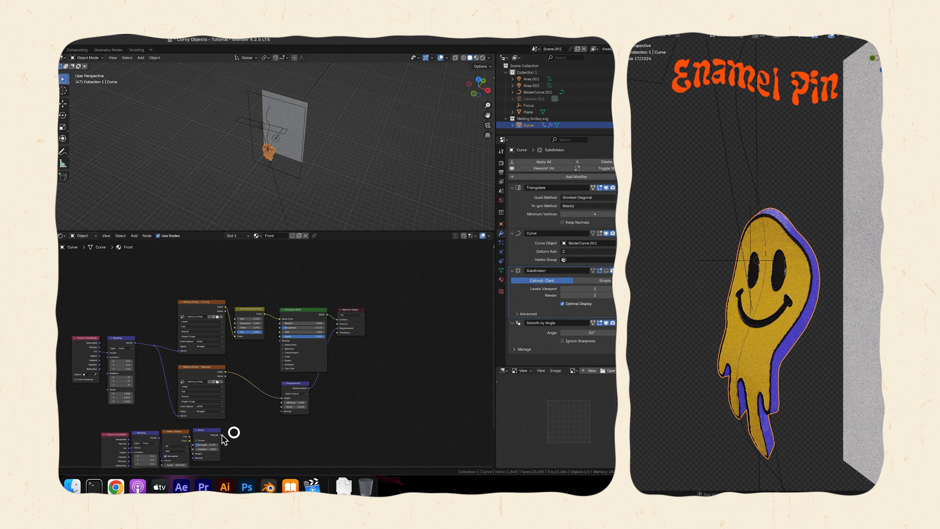
left_click_drag(279, 341, 280, 340)
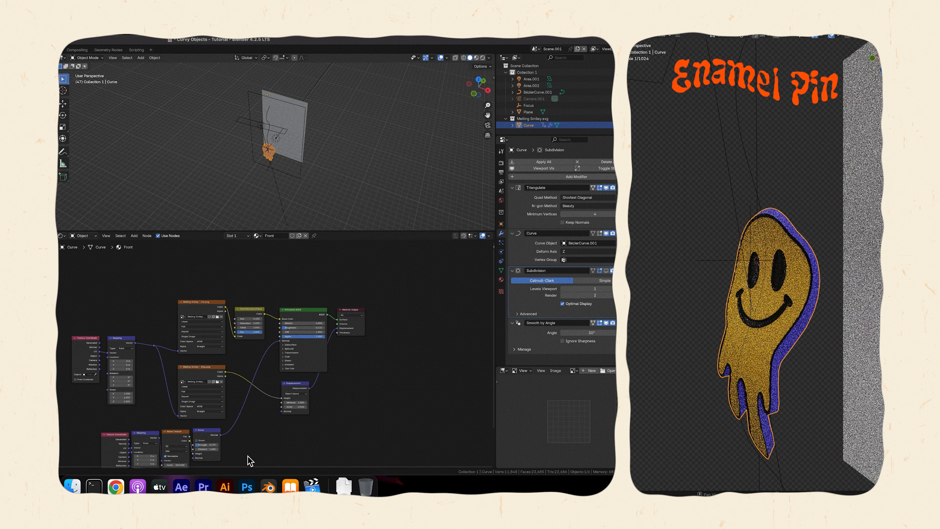
Move the Material Output farther away and insert a Mix Shader between it and the Principled BSDF.
left_click_drag(350, 310, 400, 305)
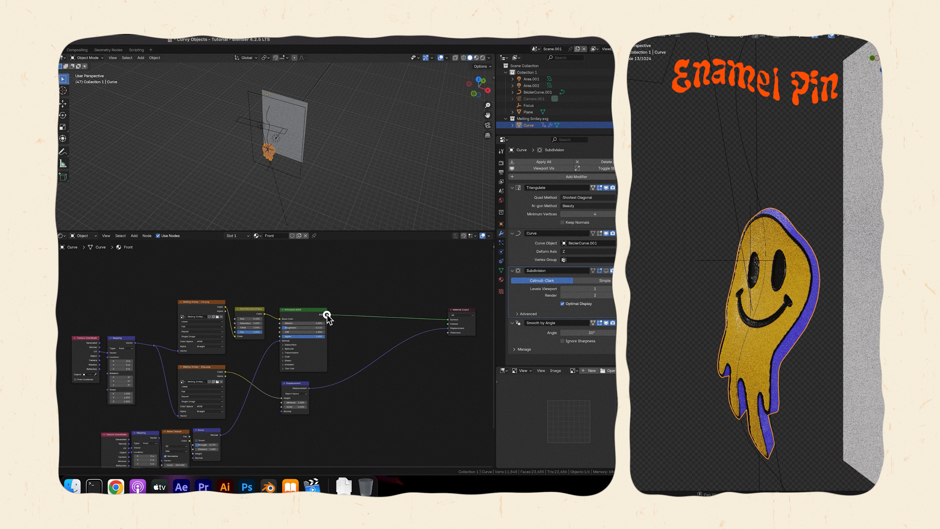
key("Return")
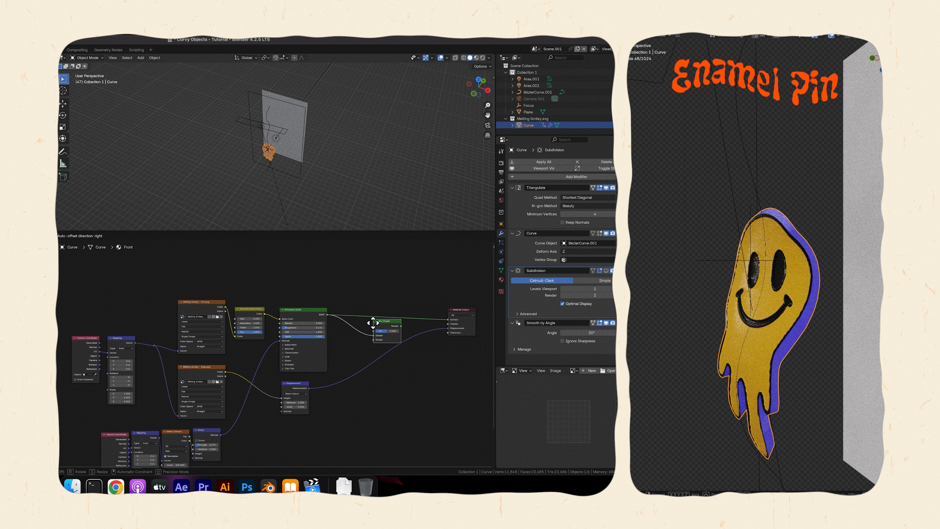
left_click(404, 330)
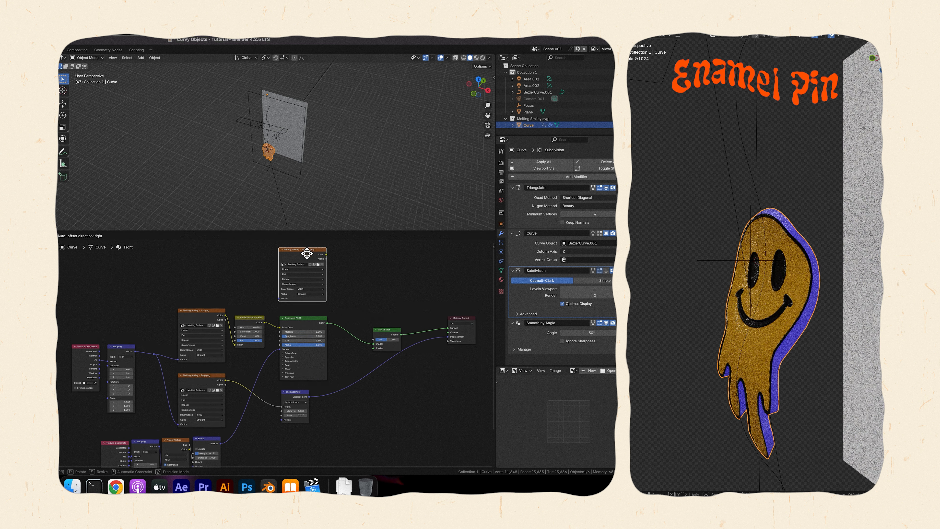
Add a third Melting Smiley image texture, link it to the shared mapping and use its color as the Mix Shader's factor.
left_click(310, 252)
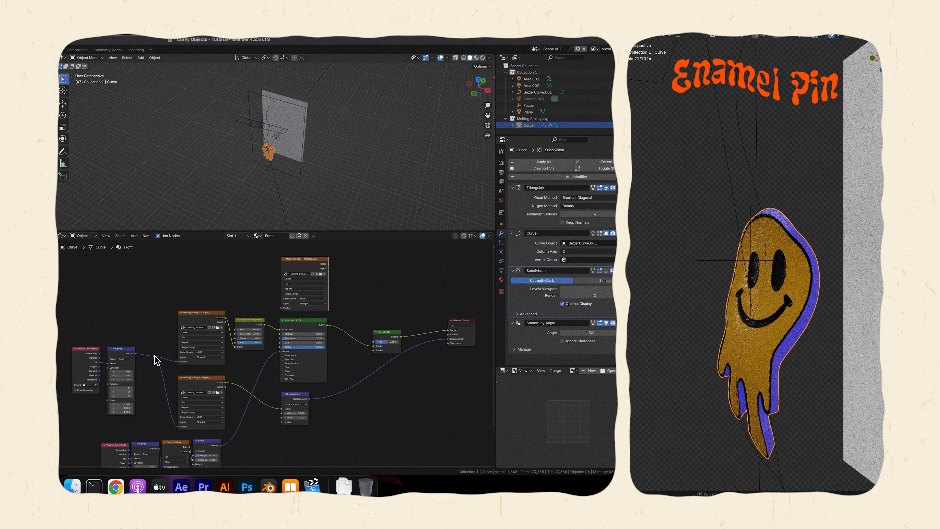
left_click_drag(133, 354, 281, 307)
left_click_drag(328, 264, 374, 342)
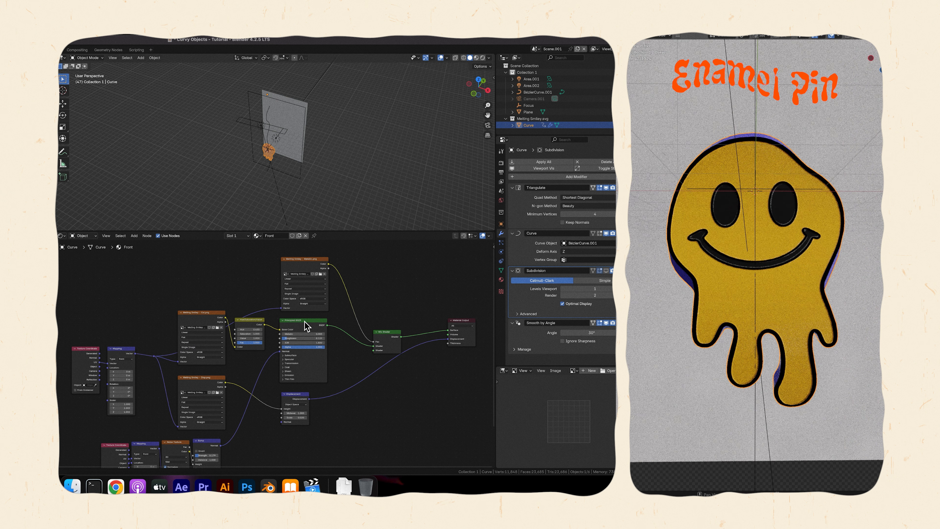
Duplicate the Principled BSDF into the Mix Shader, paste the blue-purple color as its base color and connect the Bump to its normal.
key("shift+d")
left_click(353, 408)
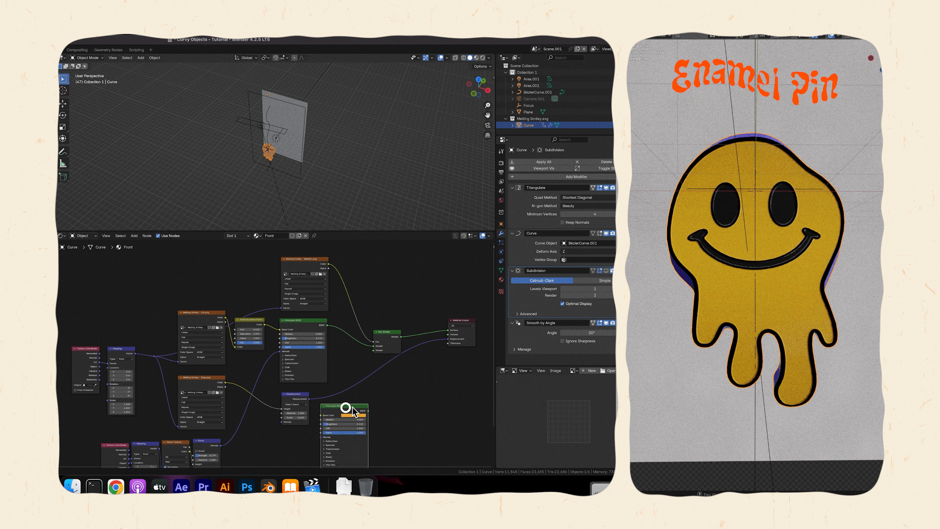
left_click_drag(374, 347, 374, 350)
key("super+v")
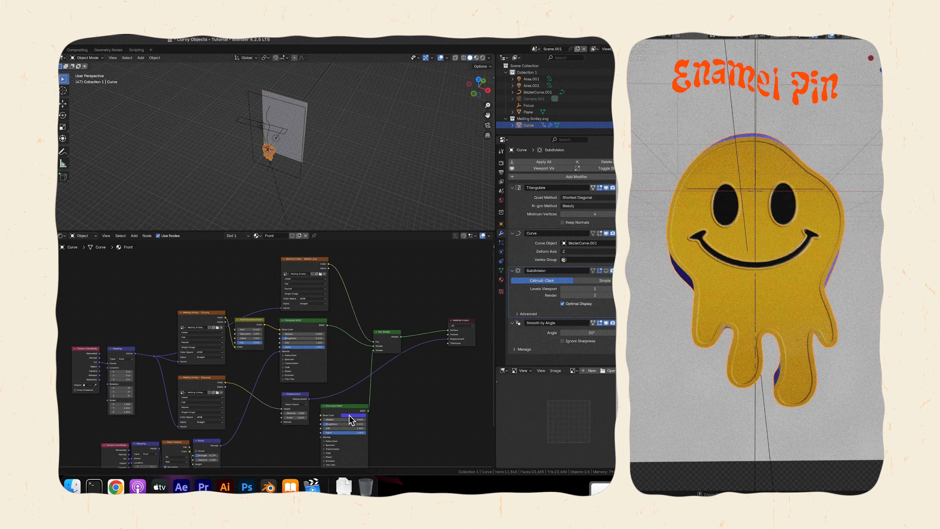
scroll(404, 416, "down", 4)
left_click_drag(221, 407, 321, 399)
Play the enamel pin animation from the first frame to check the finished materials.
key("shift+Left")
key("space")
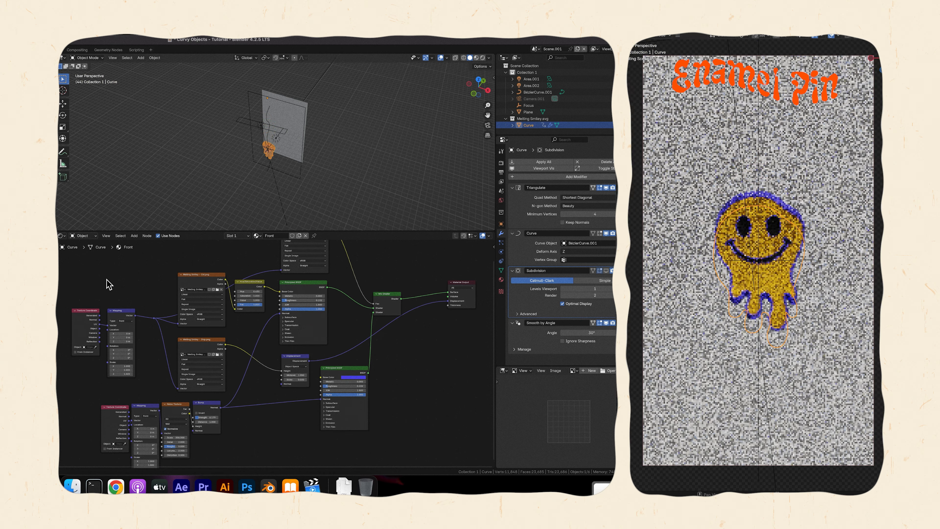
key("space")
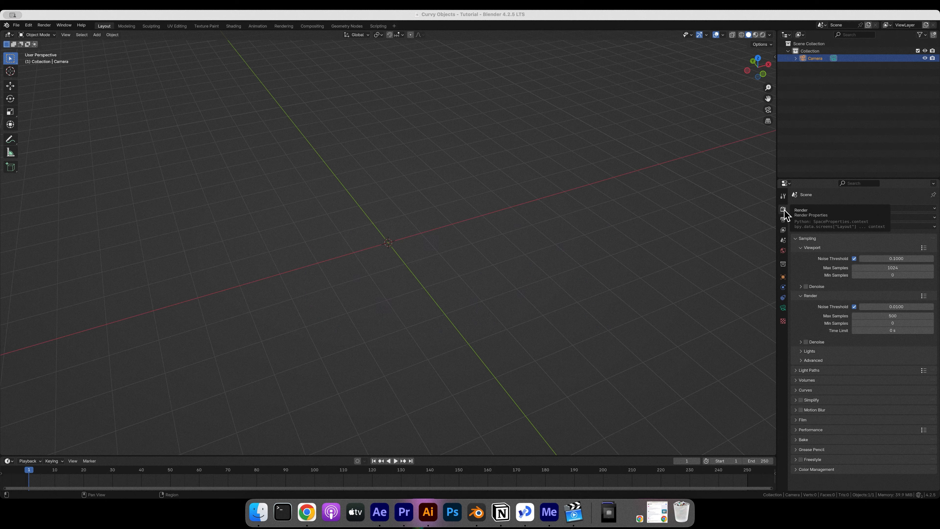
Show the render output settings and browse for an output folder.
left_click(784, 220)
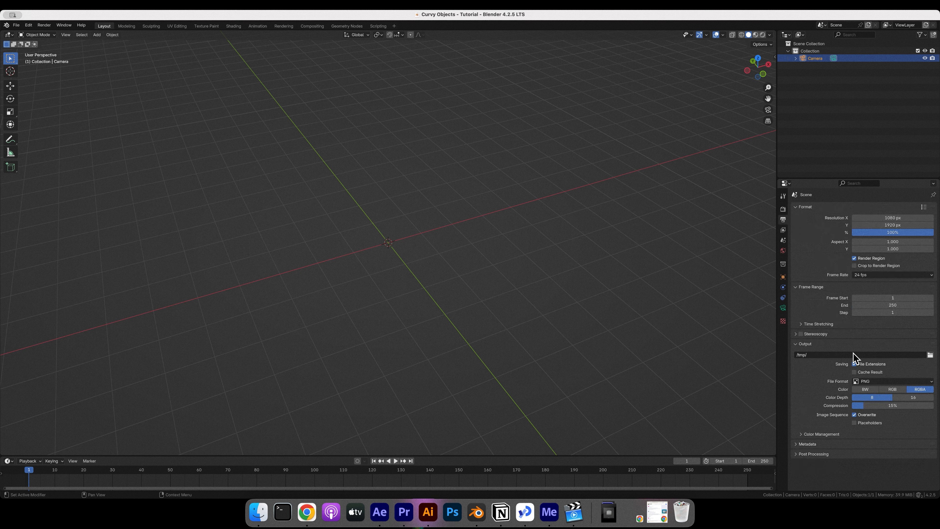
left_click(930, 355)
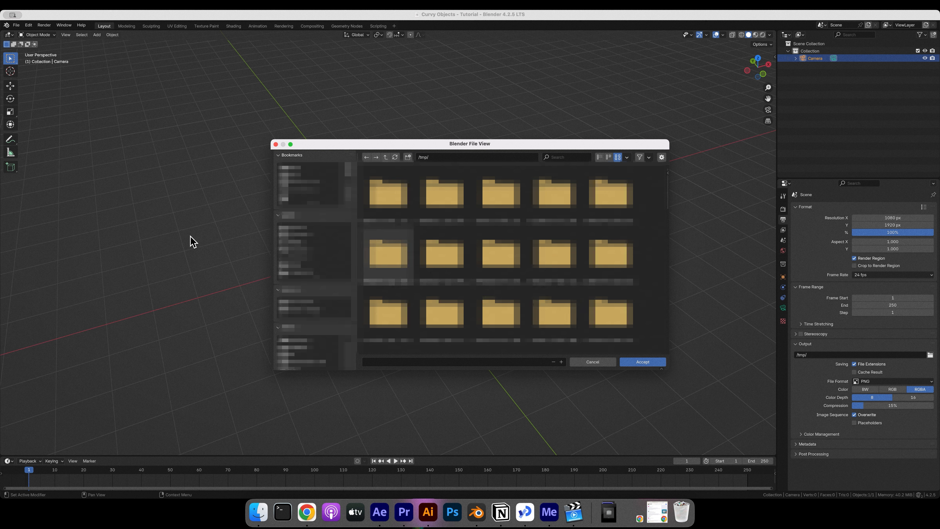